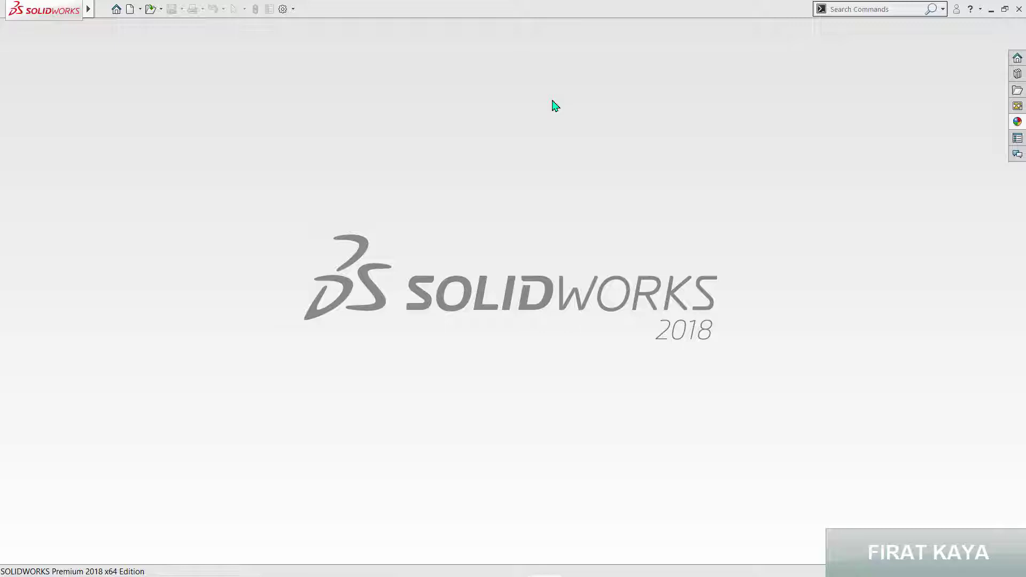
# - Create a new part and start a sketch on the front plane Ön Düzlem
pyautogui.click(104, 9)
pyautogui.click(115, 26)
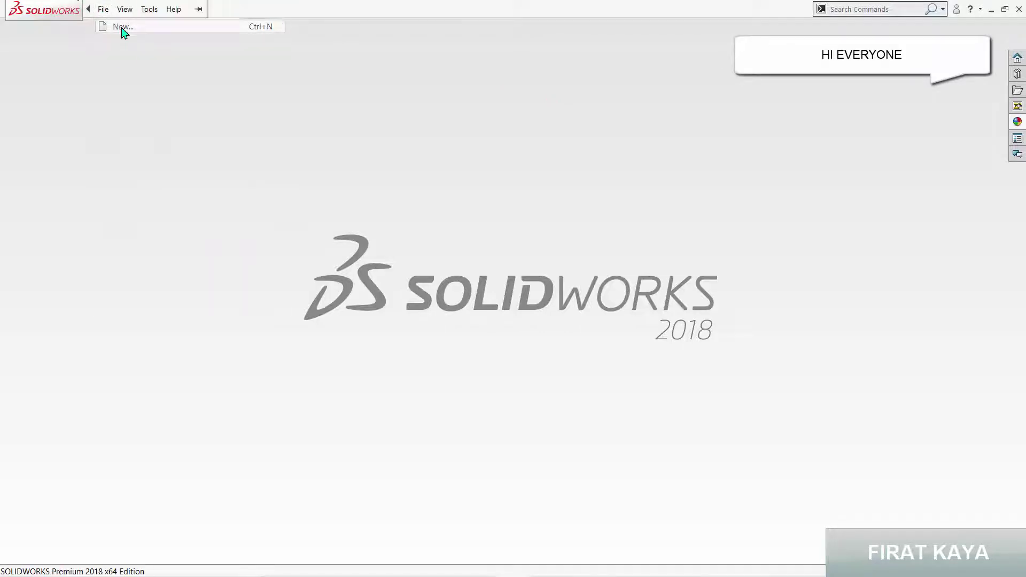
pyautogui.doubleClick(138, 216)
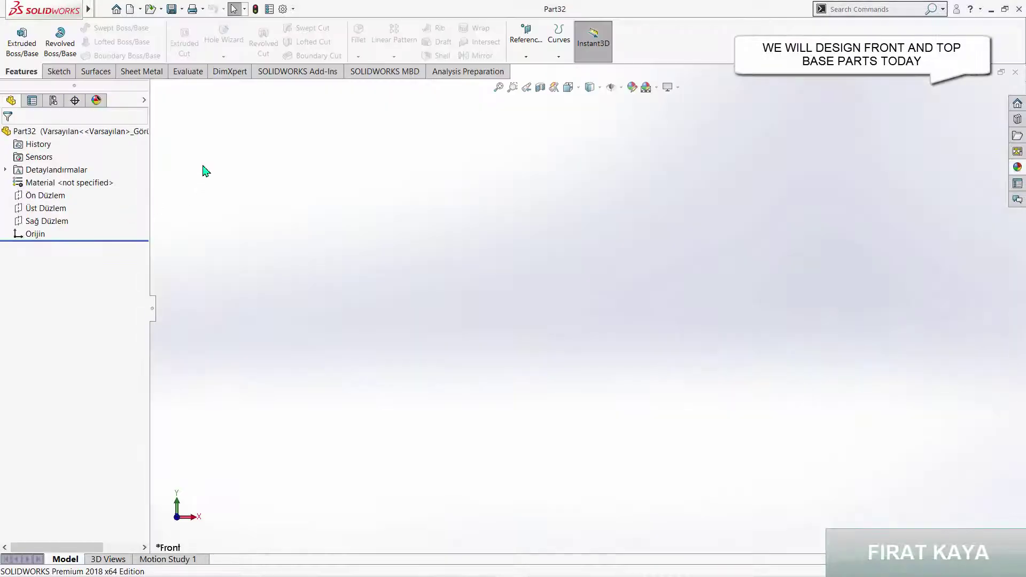
pyautogui.click(59, 196)
pyautogui.click(120, 168)
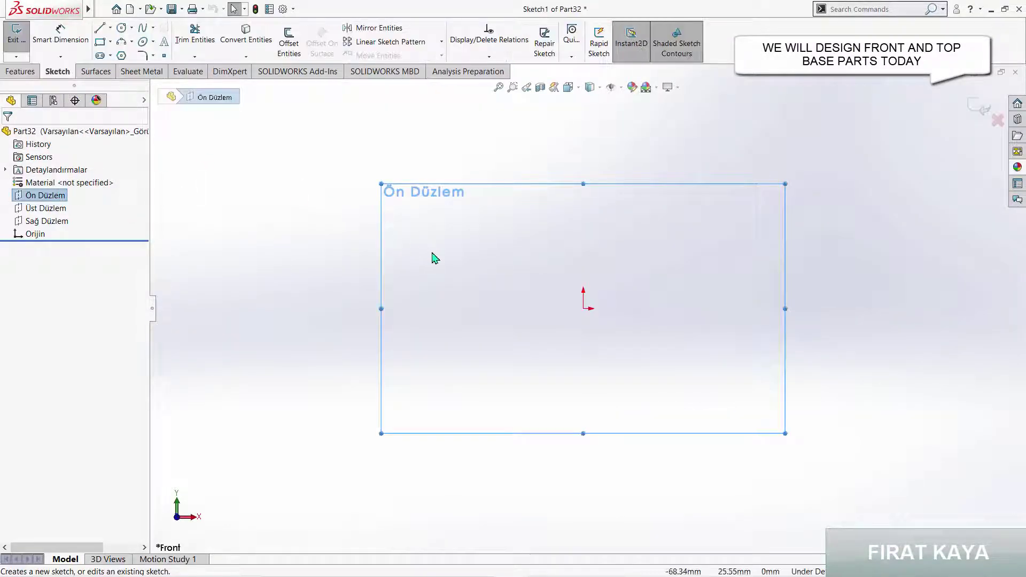
# - Draw a closed five-sided slanted frame profile with straight lines
pyautogui.click(101, 29)
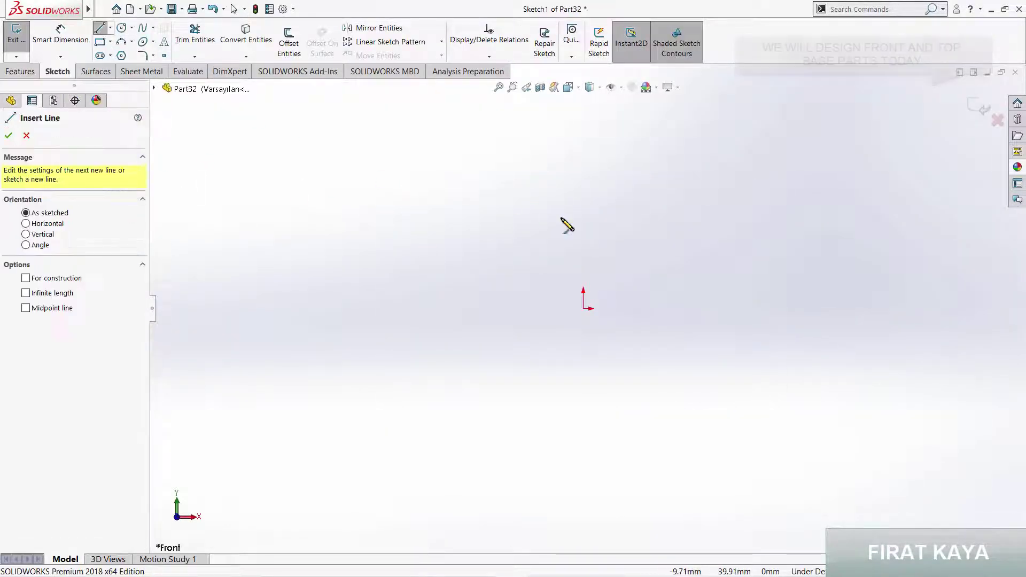
pyautogui.click(561, 217)
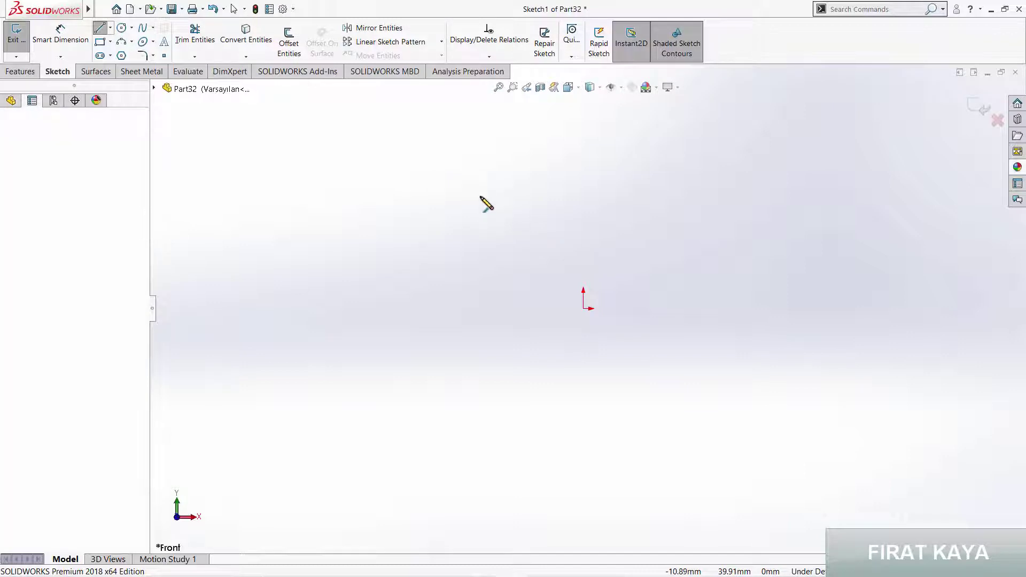
pyautogui.click(447, 217)
pyautogui.click(362, 394)
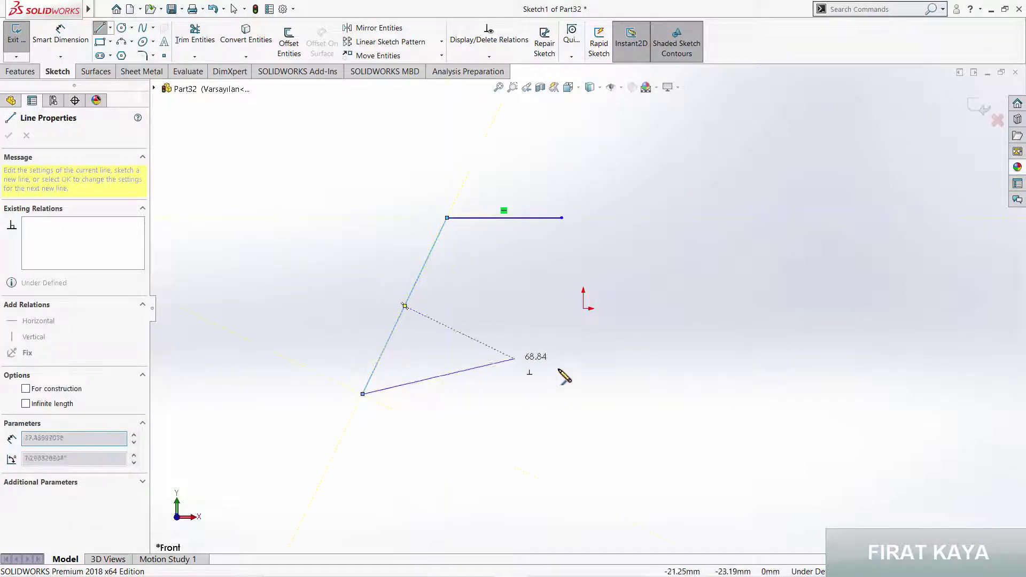
pyautogui.click(524, 394)
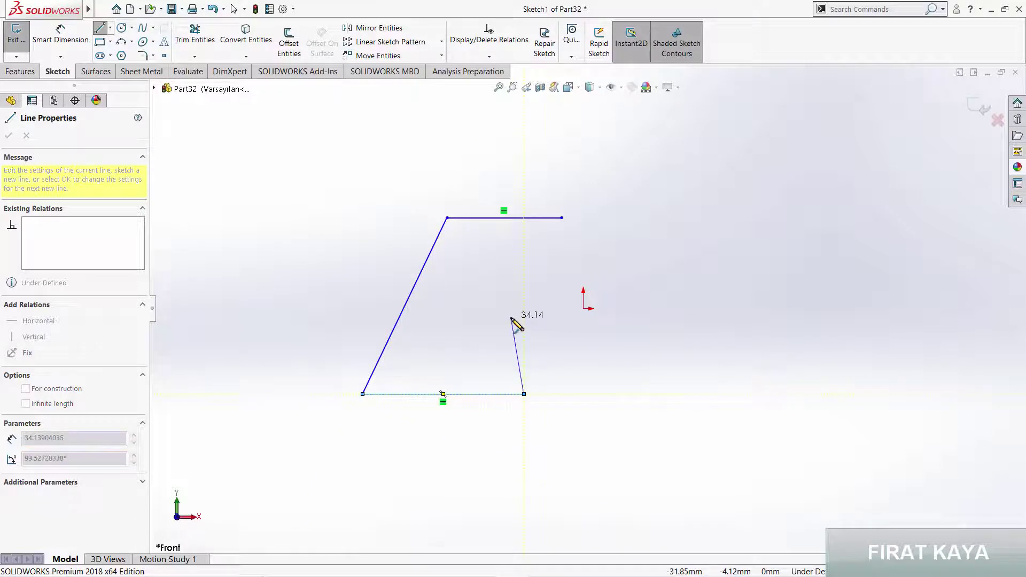
pyautogui.click(511, 318)
pyautogui.click(562, 217)
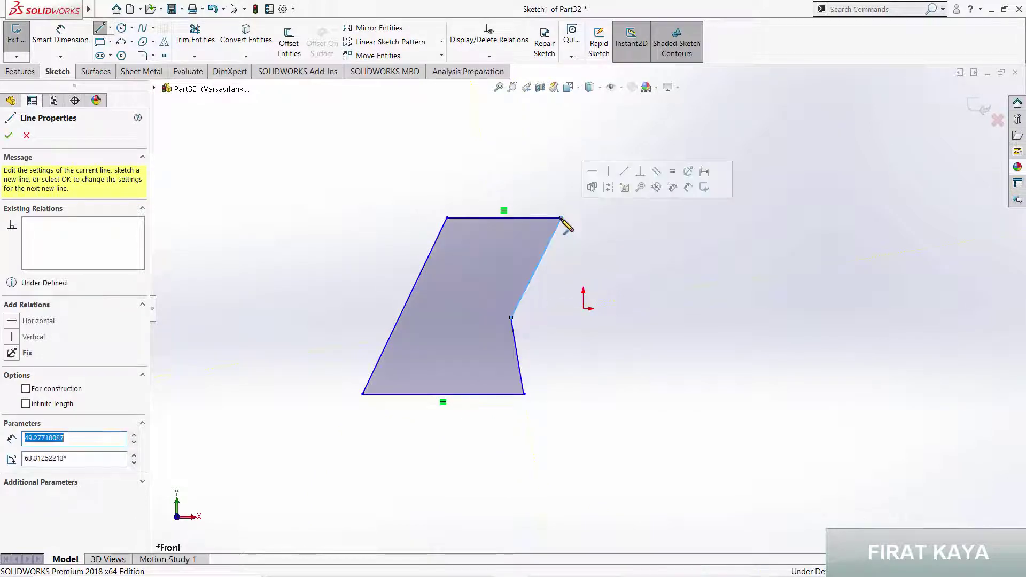
pyautogui.press('Escape')
# - Make the left and upper-right slanted edges parallel
pyautogui.click(539, 266)
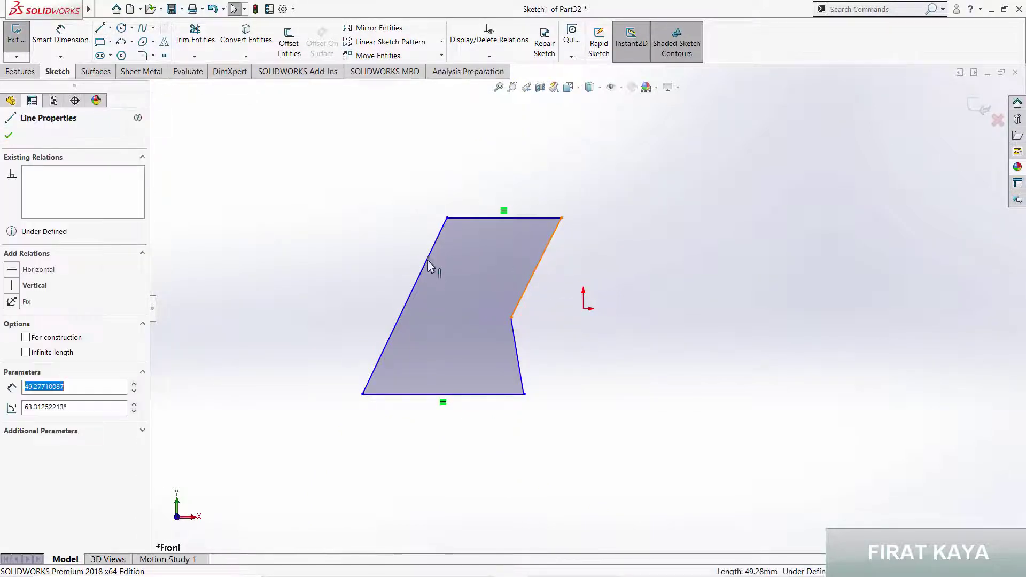
pyautogui.keyDown('ctrl'); pyautogui.click(426, 258); pyautogui.keyUp('ctrl')
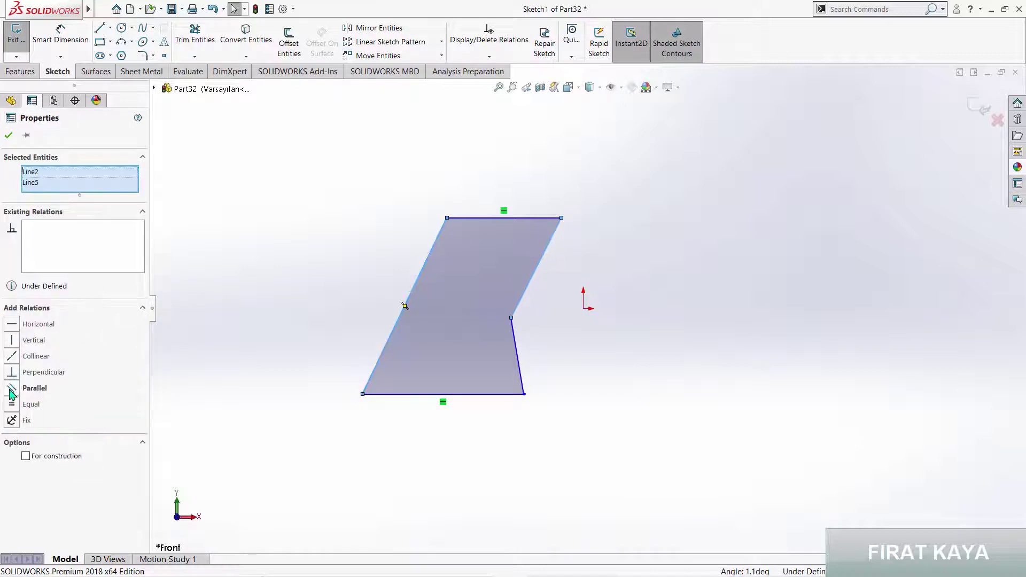
pyautogui.click(12, 388)
pyautogui.press('Escape')
# - Dimension the bottom edge 250 with base angles of 70° and 80°
pyautogui.click(49, 40)
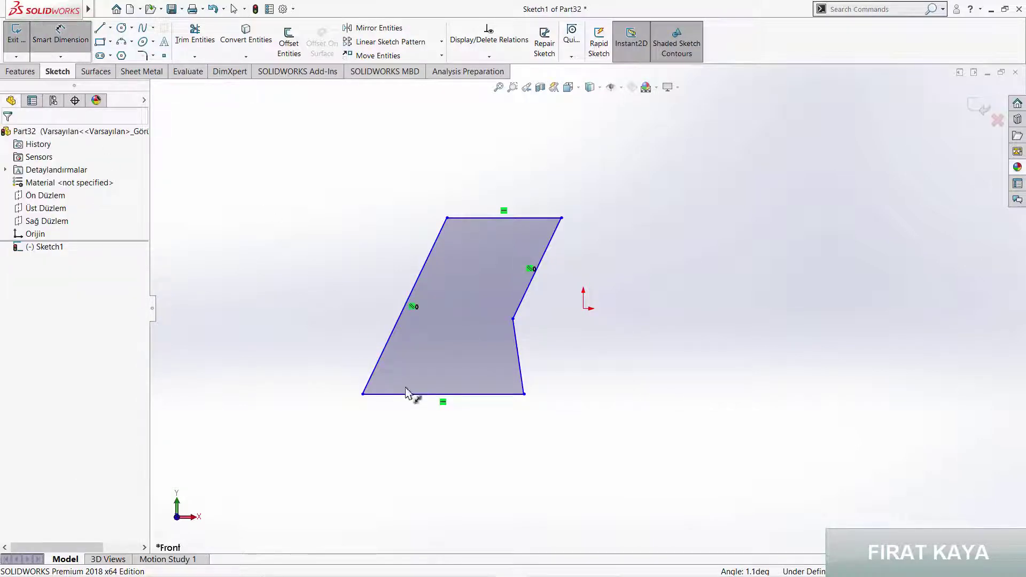
pyautogui.click(474, 395)
pyautogui.click(468, 448)
pyautogui.write('250')
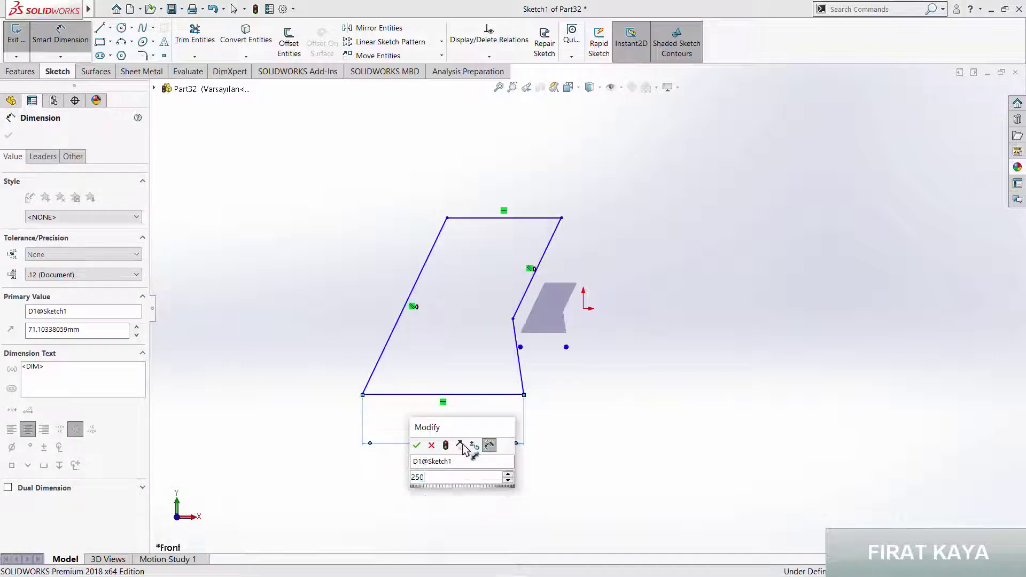
pyautogui.press('Return')
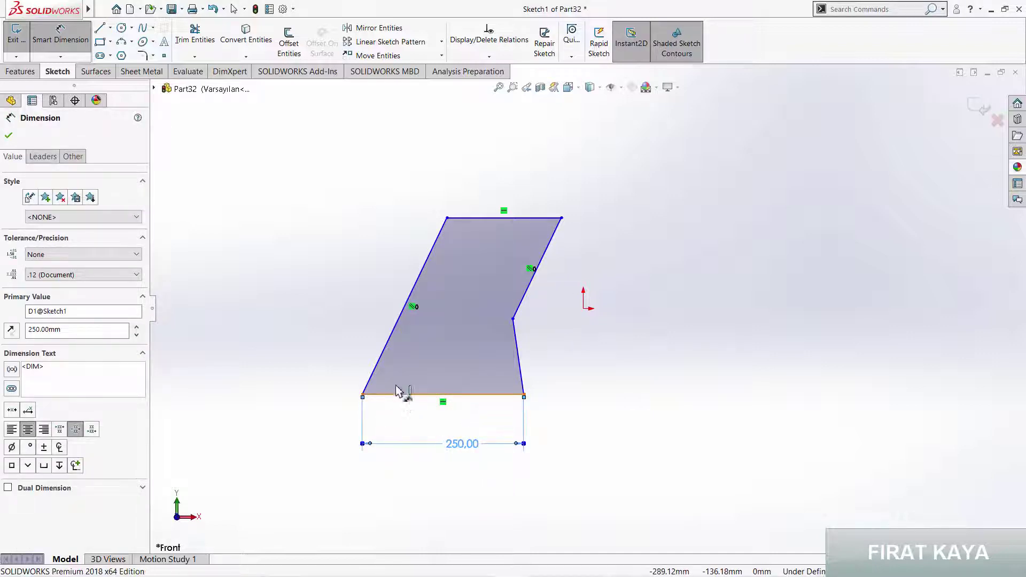
pyautogui.click(398, 394)
pyautogui.click(385, 350)
pyautogui.click(406, 369)
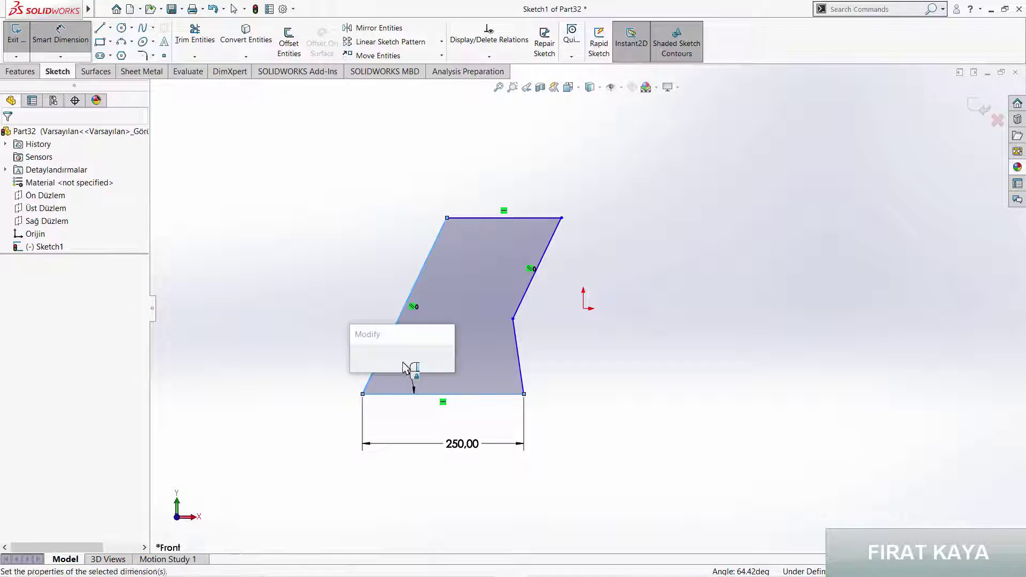
pyautogui.write('70')
pyautogui.press('Return')
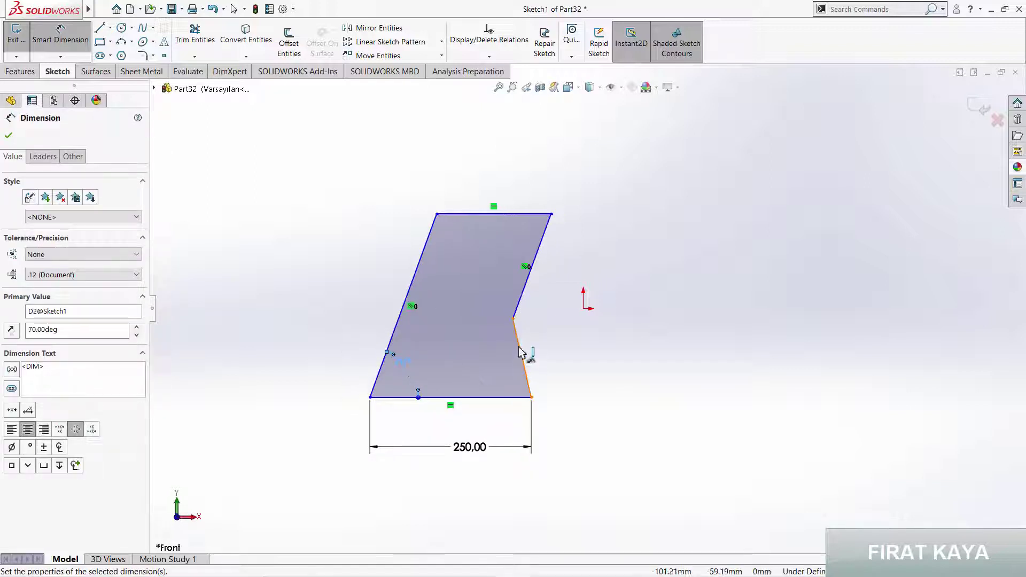
pyautogui.click(502, 394)
pyautogui.click(490, 402)
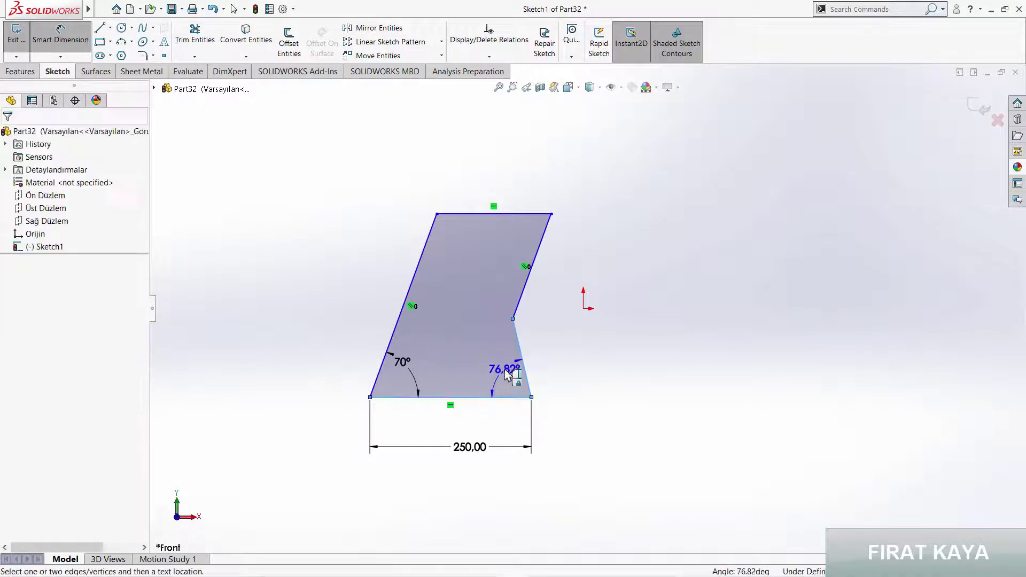
pyautogui.click(513, 377)
pyautogui.press('Return')
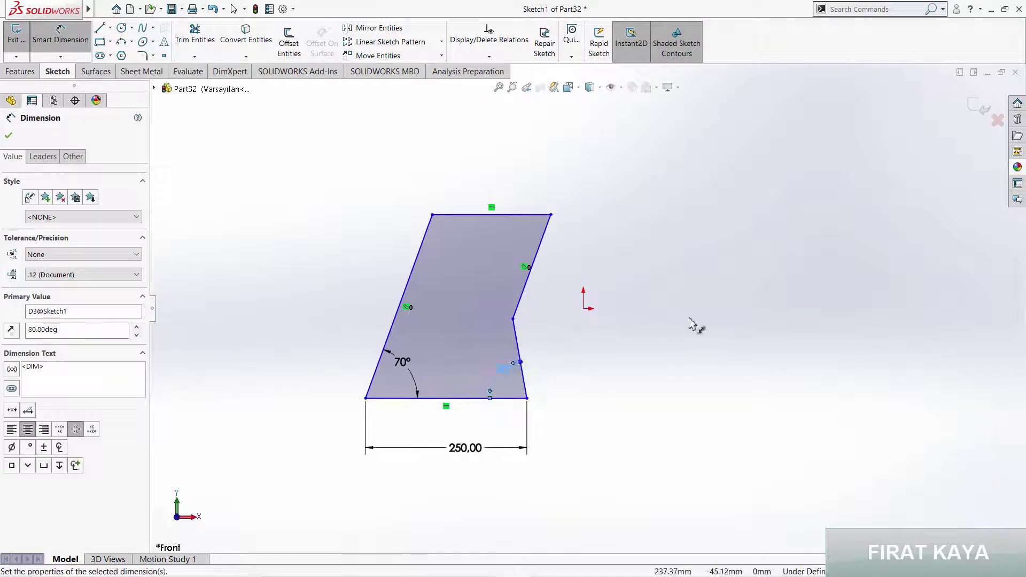
# - Dimension the top edge 160 and the overall height 300
pyautogui.click(526, 203)
pyautogui.click(527, 193)
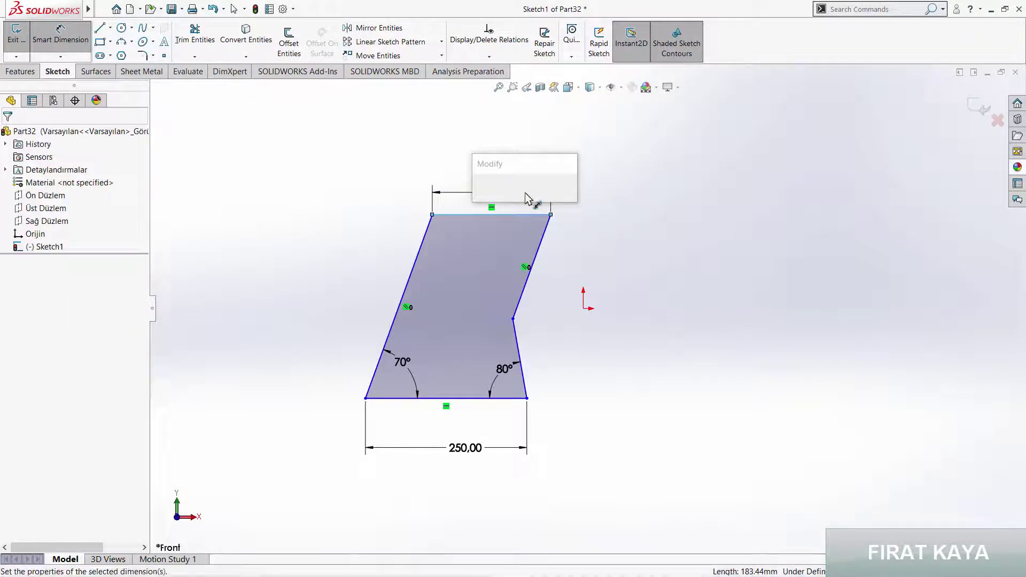
pyautogui.press('Return')
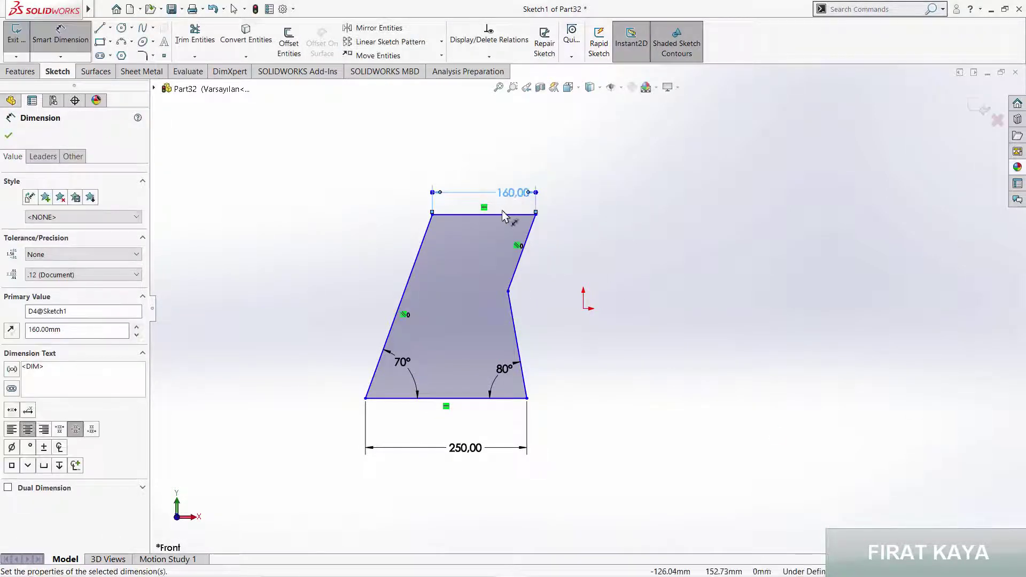
pyautogui.click(505, 215)
pyautogui.click(455, 398)
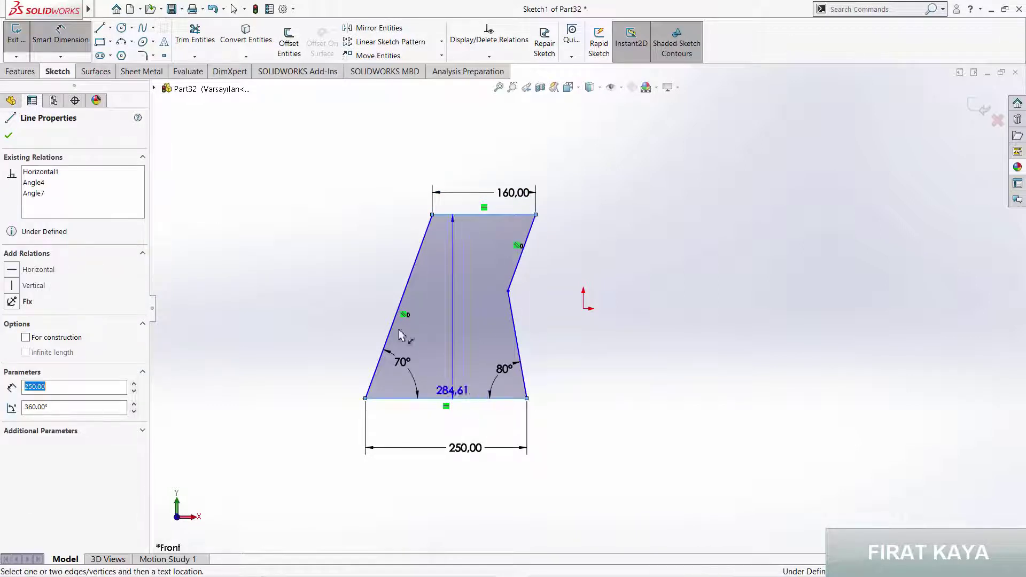
pyautogui.click(318, 298)
pyautogui.write('300')
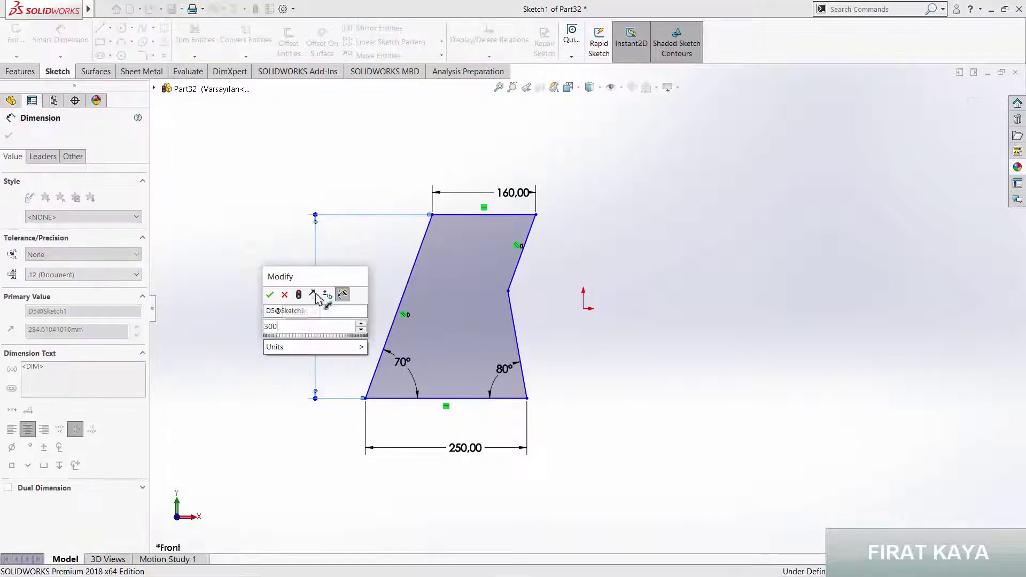
pyautogui.press('Return')
pyautogui.press('Escape')
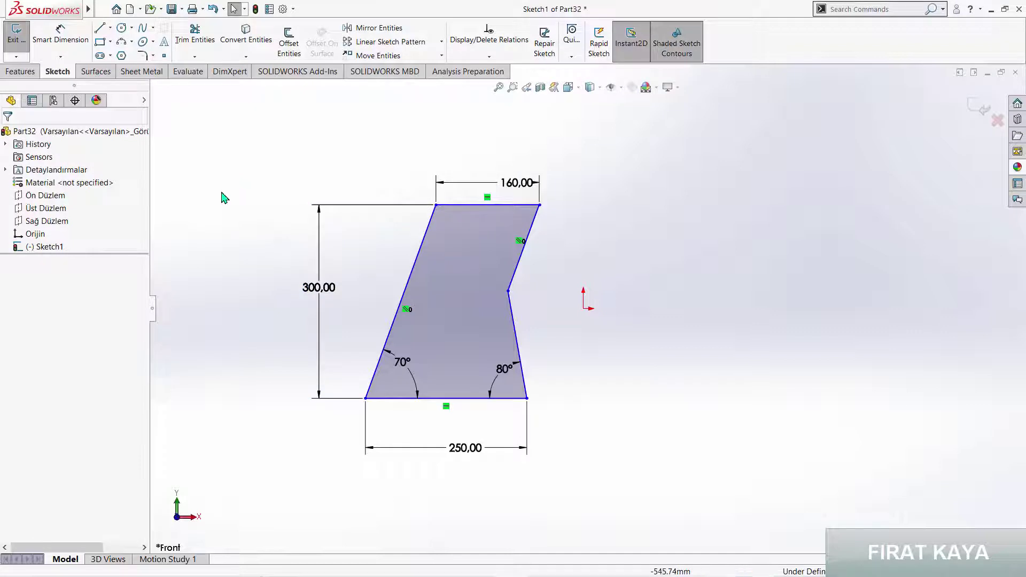
# - Fix the bottom-left corner point in place
pyautogui.click(364, 400)
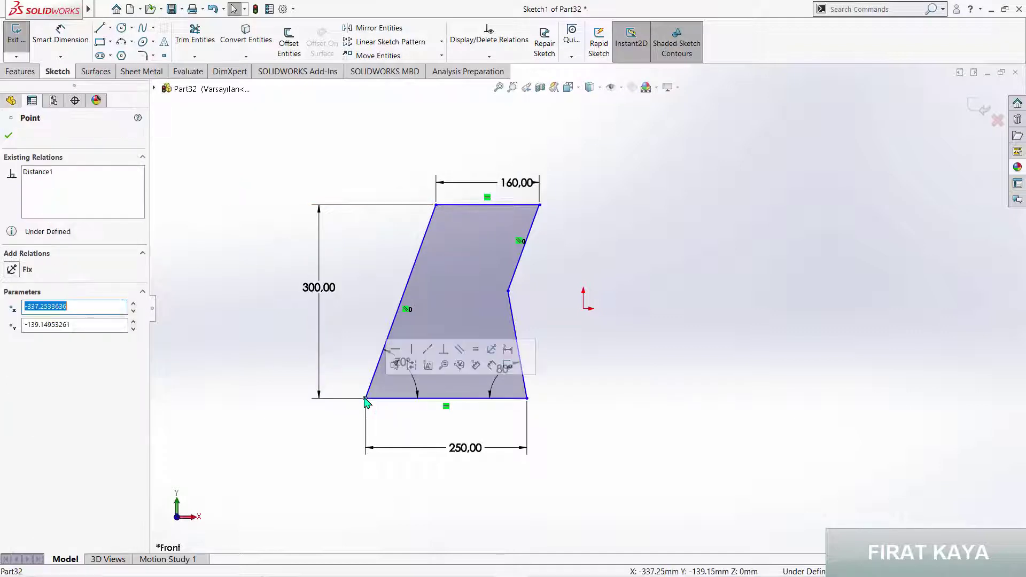
pyautogui.click(11, 269)
pyautogui.press('Escape')
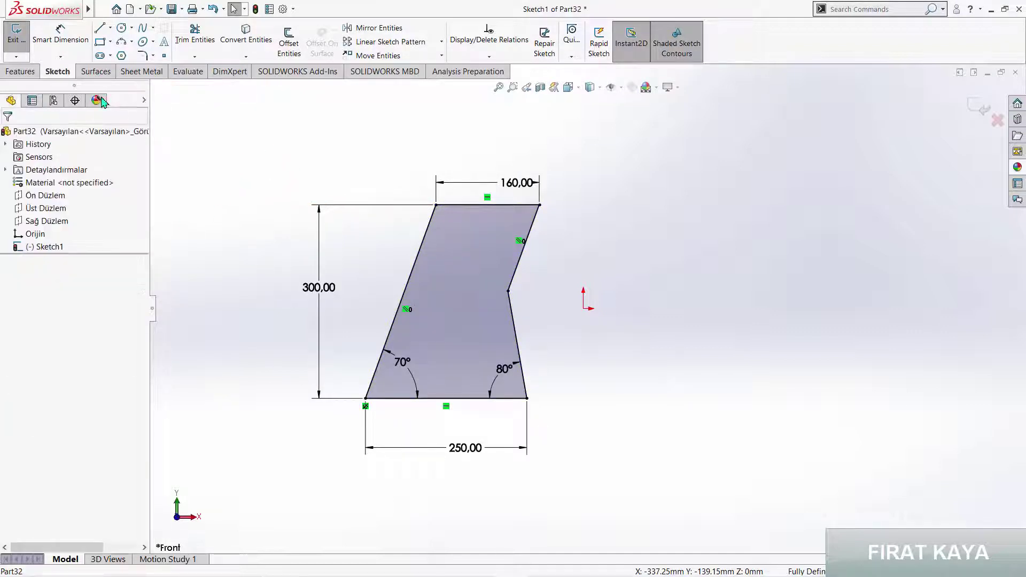
# - Extrude the profile 1170 mm into a solid block
pyautogui.click(33, 74)
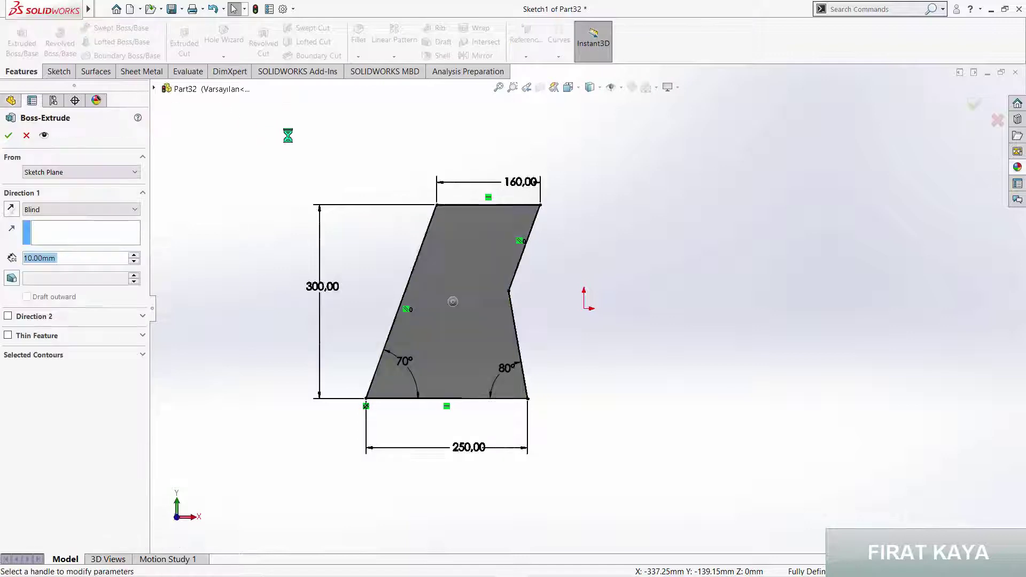
pyautogui.write('1170')
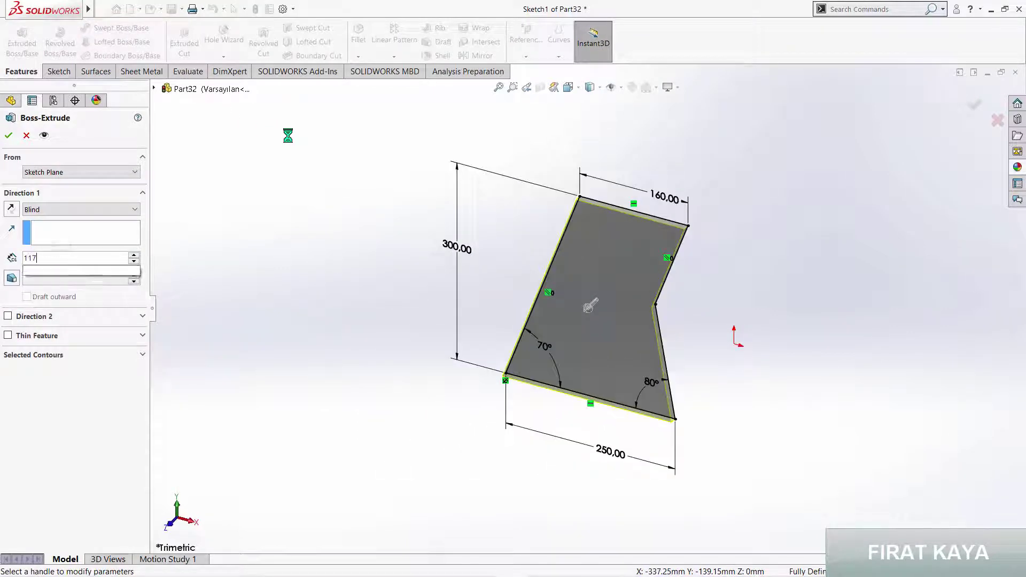
pyautogui.press('Return')
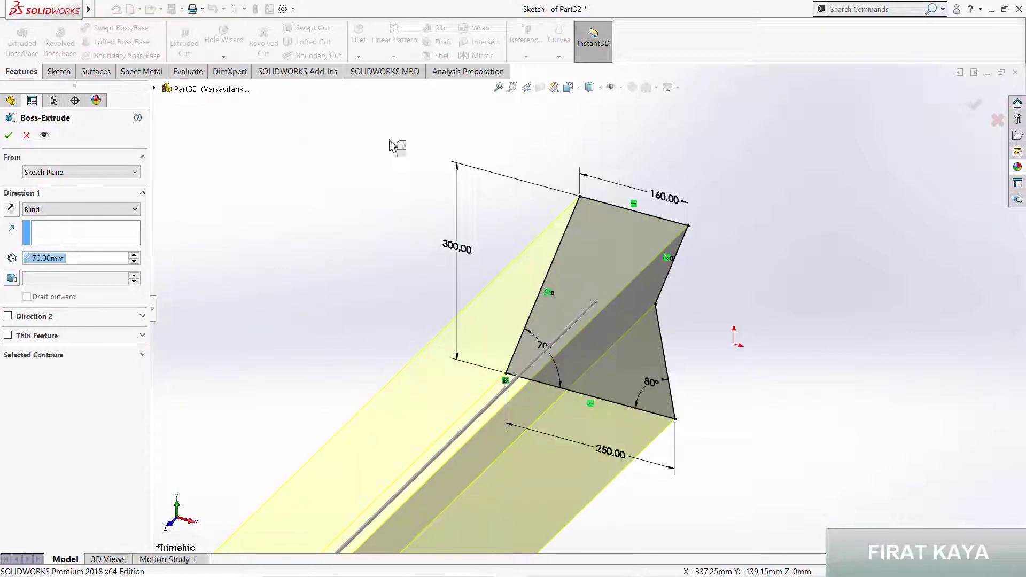
# - Shell the block 10 mm thick, removing the top strip, large side face and a third face
pyautogui.click(437, 55)
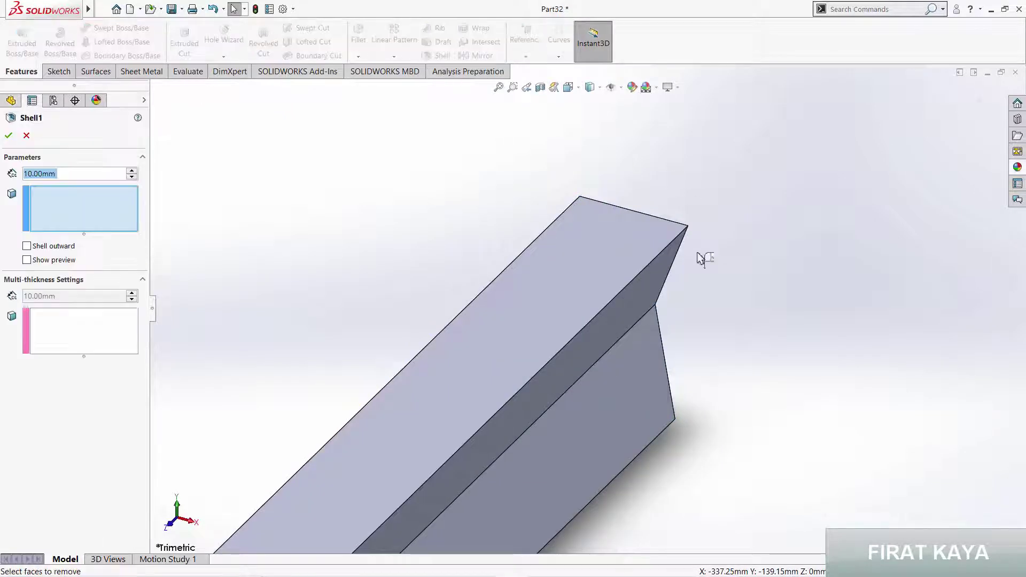
pyautogui.click(644, 297)
pyautogui.click(625, 358)
pyautogui.moveTo(598, 388); pyautogui.dragTo(622, 305, button='middle')
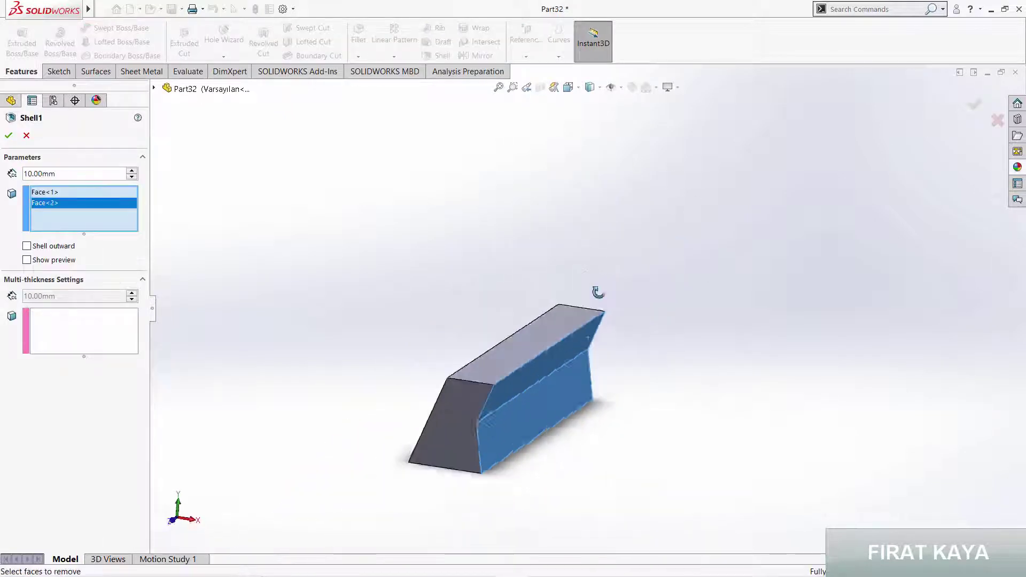
pyautogui.click(545, 382)
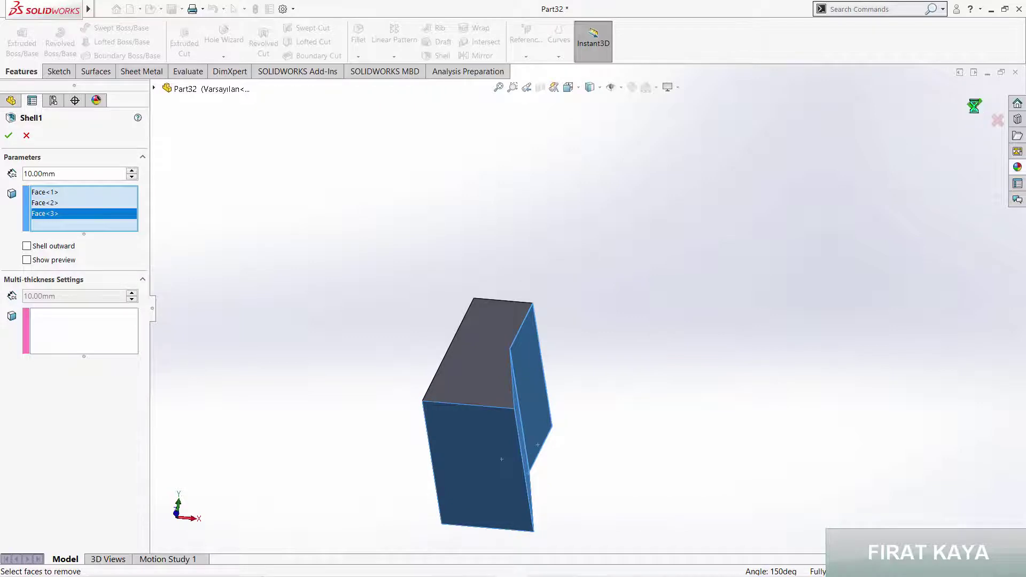
pyautogui.moveTo(493, 264)
pyautogui.mouseDown(button='middle')
pyautogui.moveTo(514, 351)
pyautogui.moveTo(591, 412)
pyautogui.mouseUp(button='middle')
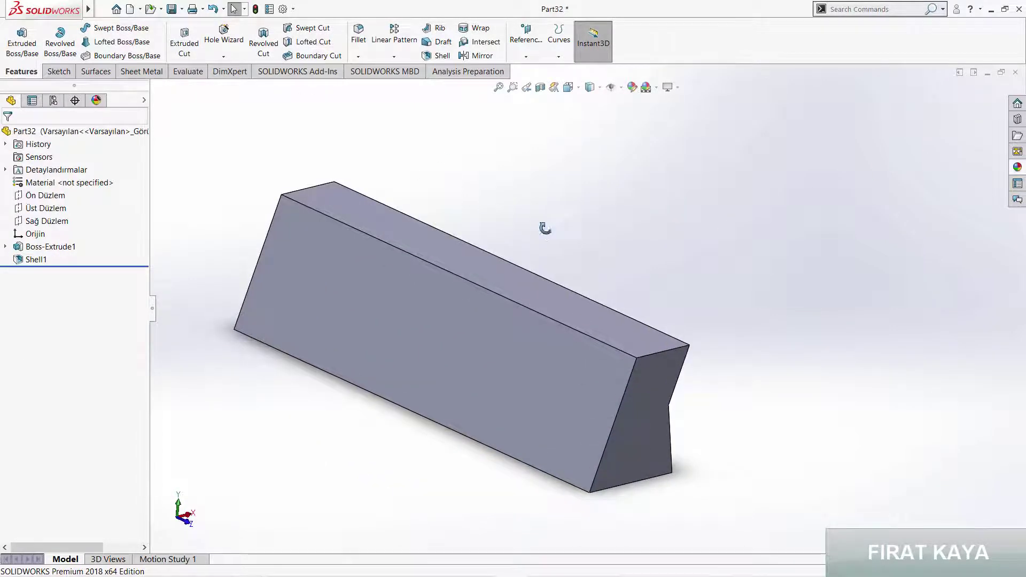
pyautogui.moveTo(545, 228)
pyautogui.mouseDown(button='middle')
pyautogui.moveTo(463, 184)
pyautogui.moveTo(579, 268)
pyautogui.mouseUp(button='middle')
# - Sketch a straight slot on the block's long front face
pyautogui.click(527, 378)
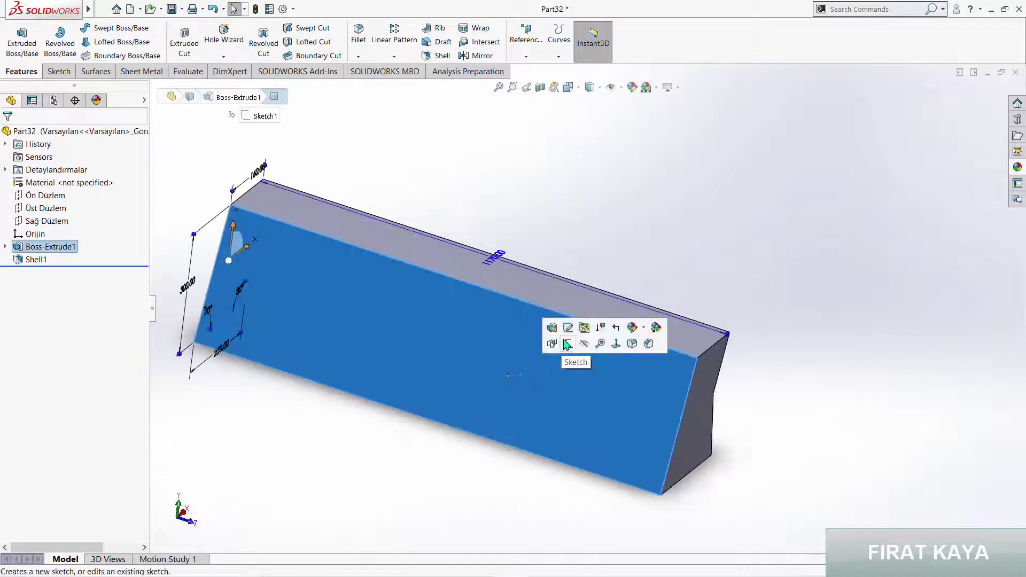
pyautogui.click(568, 344)
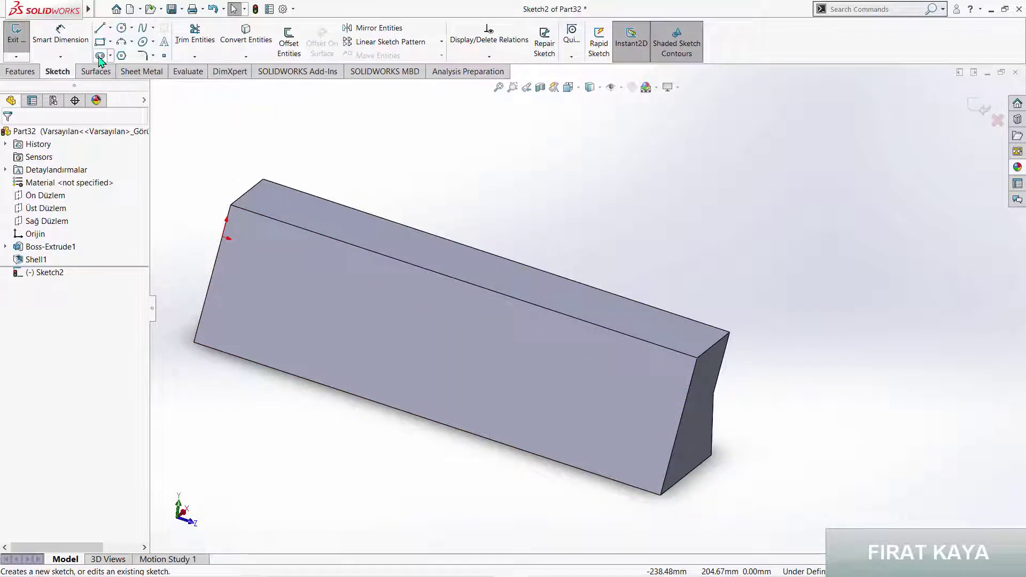
pyautogui.click(100, 56)
pyautogui.scroll(-3, 652, 428)
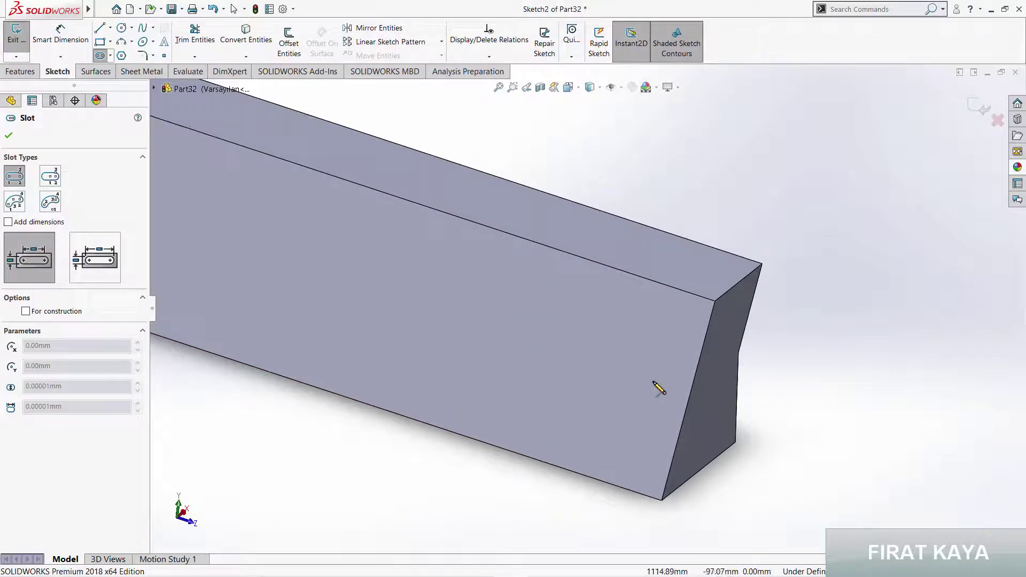
pyautogui.click(612, 410)
pyautogui.click(624, 444)
pyautogui.press('Escape')
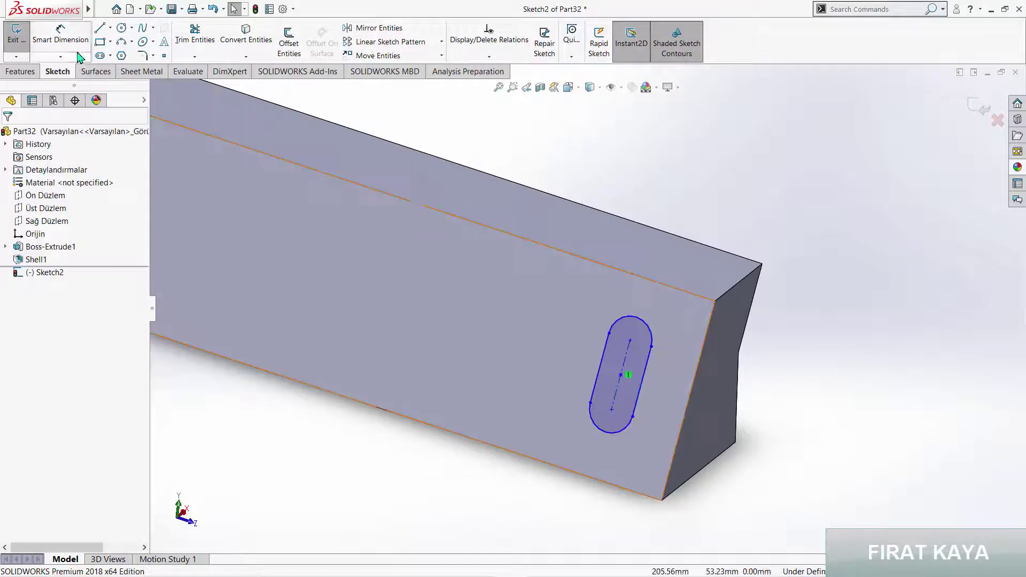
# - Dimension the slot's end radius to 60 and its distance from the block's end edge
pyautogui.click(78, 54)
pyautogui.click(622, 306)
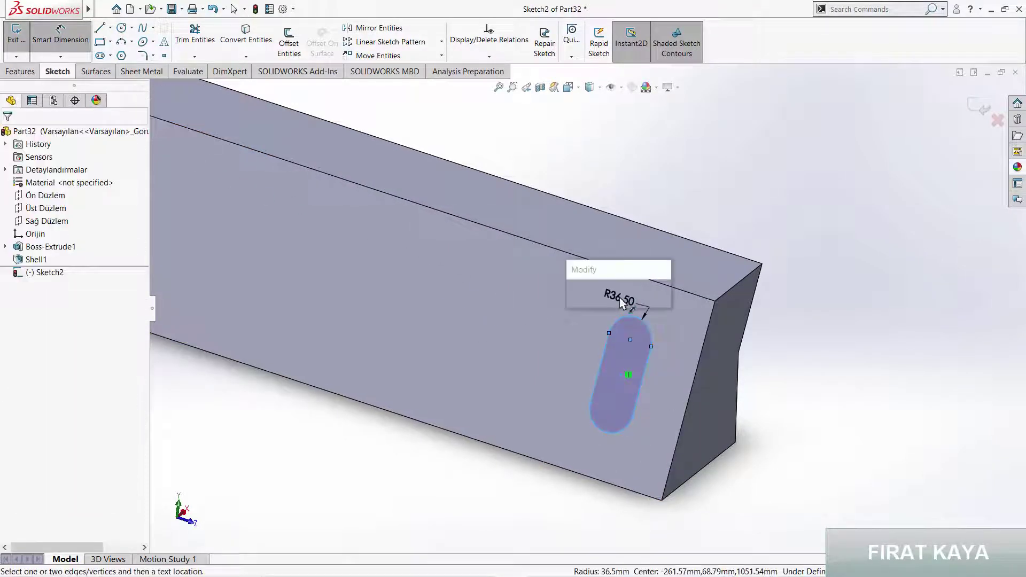
pyautogui.click(623, 305)
pyautogui.write('60')
pyautogui.press('Return')
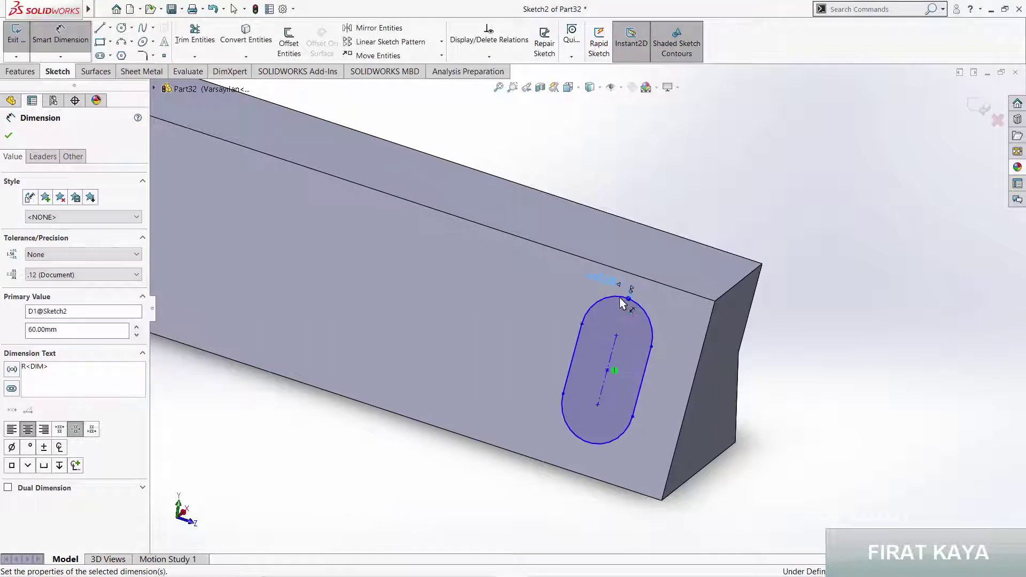
pyautogui.click(643, 380)
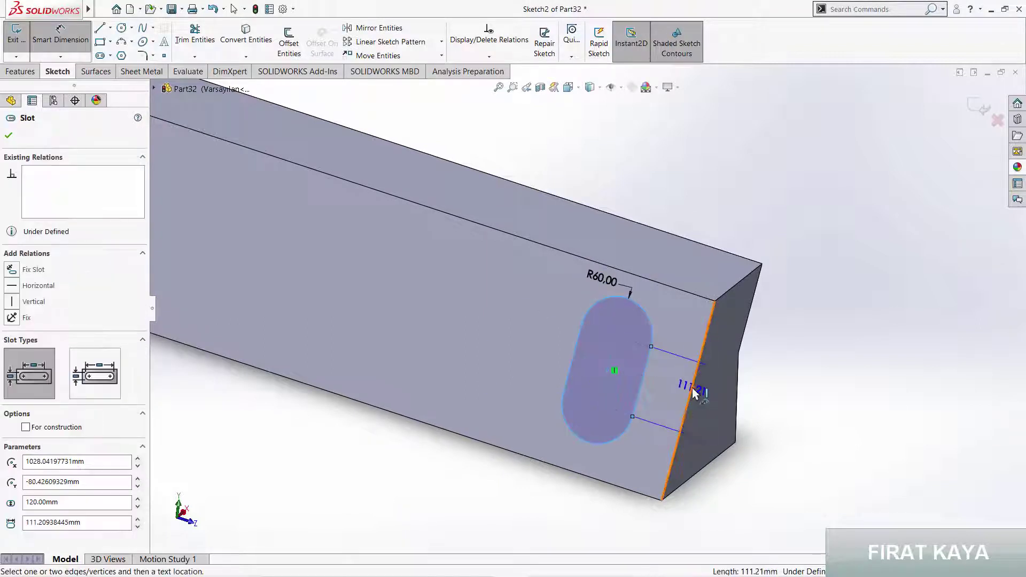
pyautogui.click(693, 382)
pyautogui.write('40')
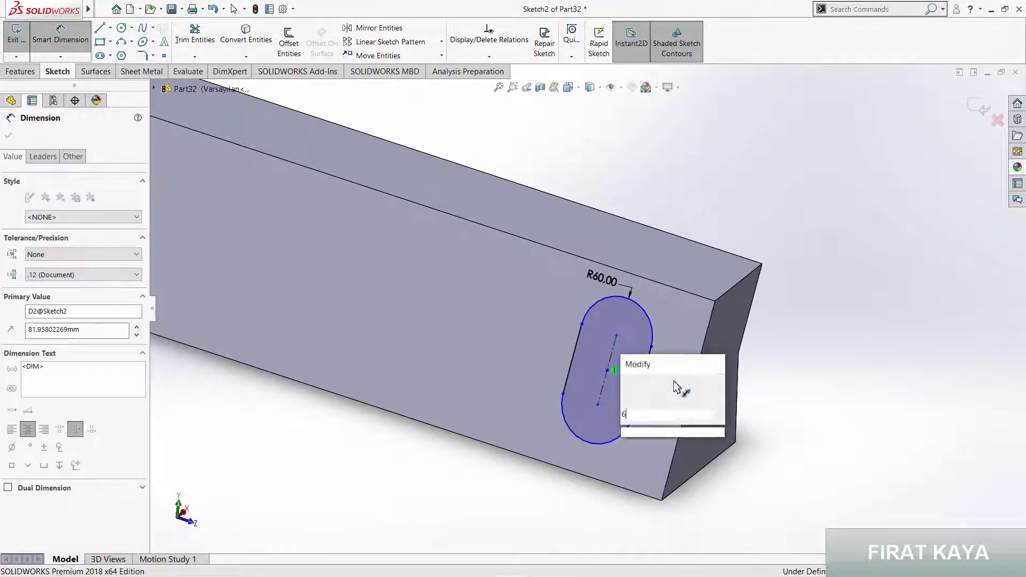
pyautogui.press('Return')
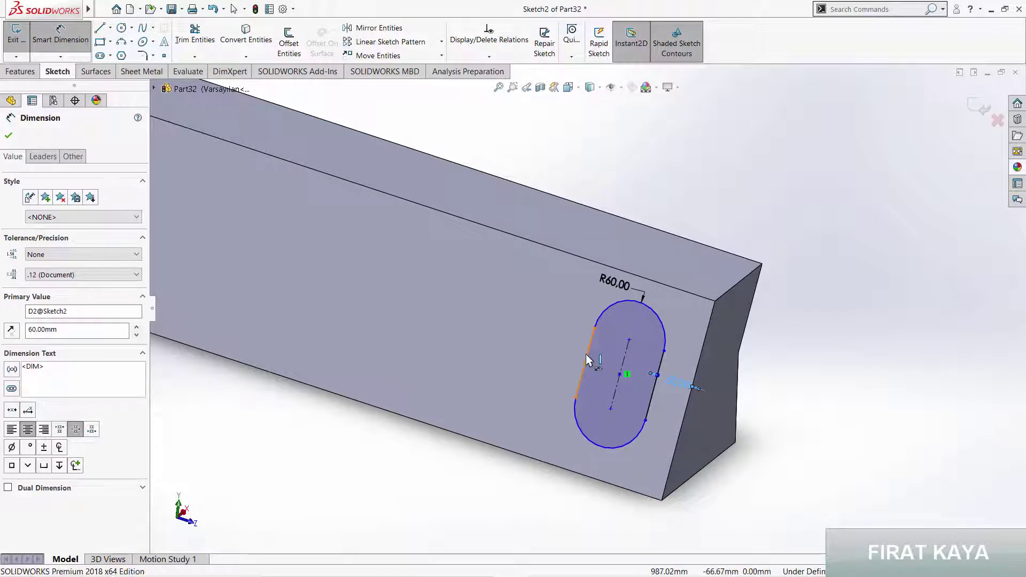
# - Dimension the slot length to 75 and place it 100 below the top edge
pyautogui.click(588, 361)
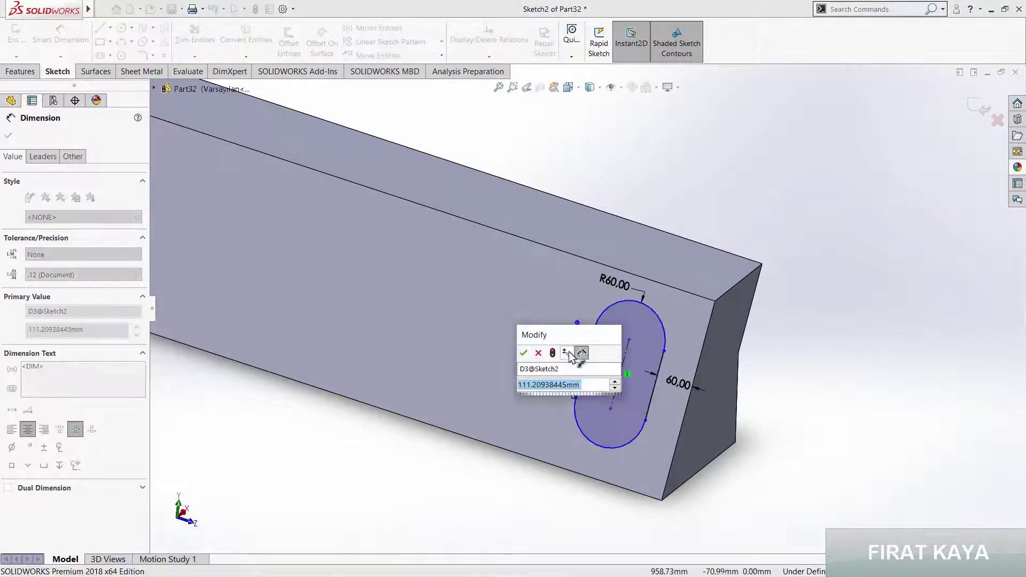
pyautogui.write('75')
pyautogui.press('Return')
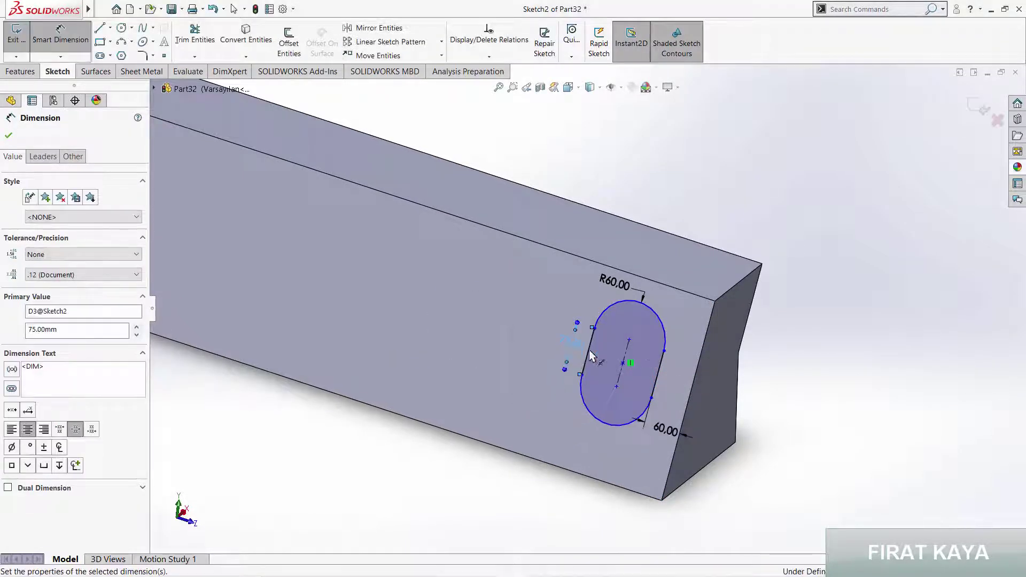
pyautogui.click(598, 329)
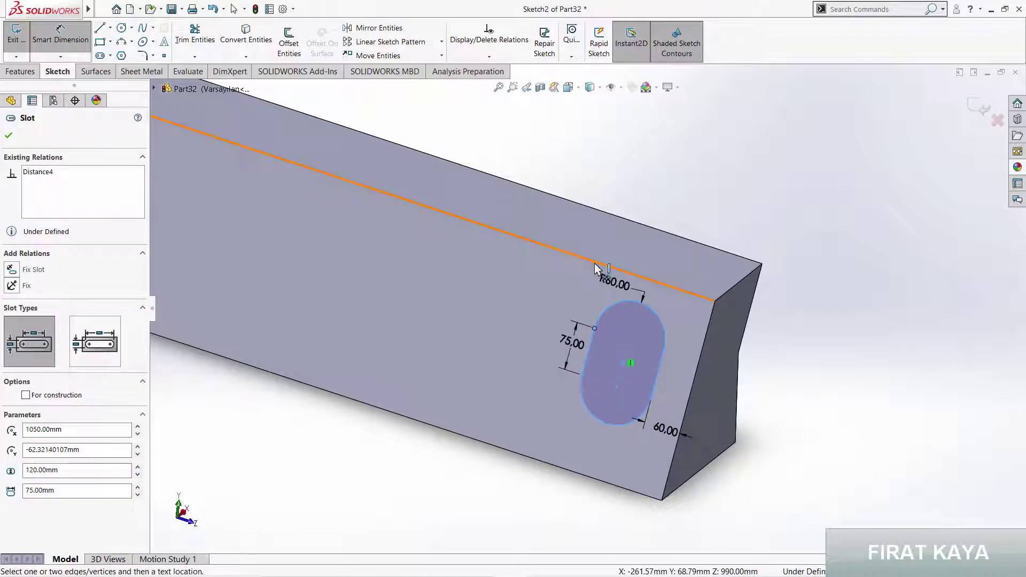
pyautogui.click(595, 267)
pyautogui.click(556, 281)
pyautogui.write('100')
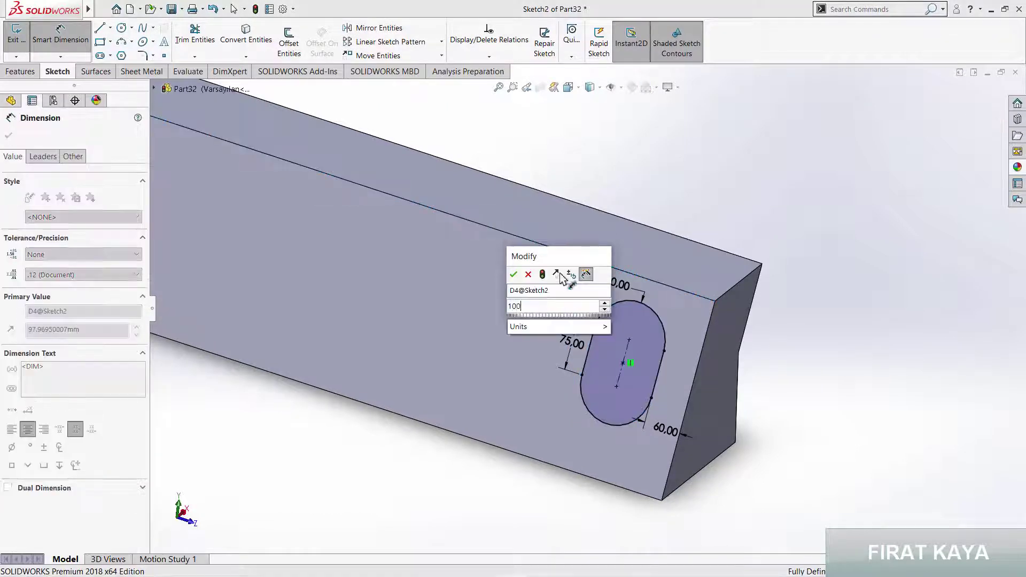
pyautogui.press('Return')
pyautogui.press('Escape')
pyautogui.scroll(3, 489, 305)
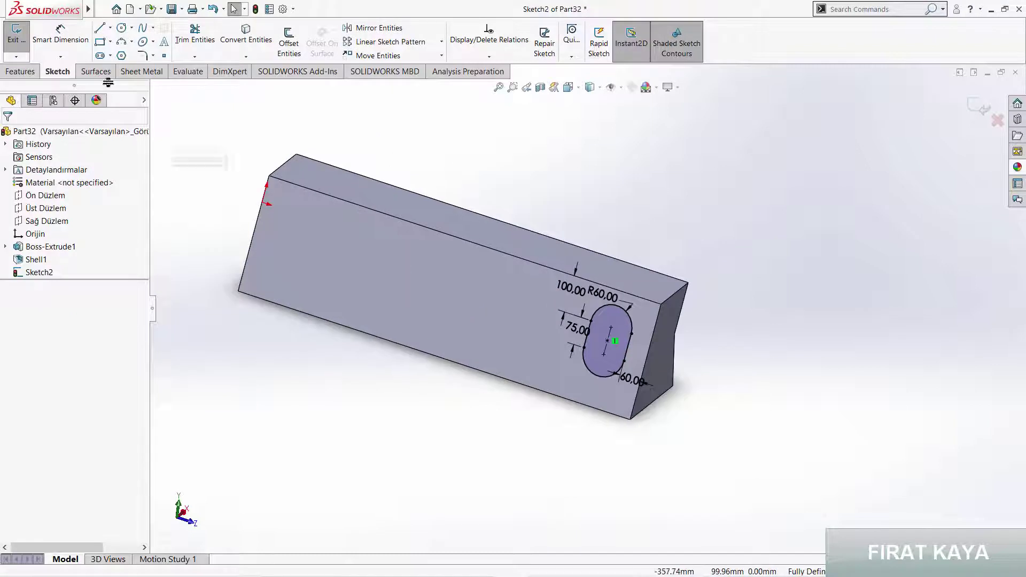
# - Mirror the slot across a vertical centerline to the block's other end
pyautogui.click(110, 28)
pyautogui.click(121, 52)
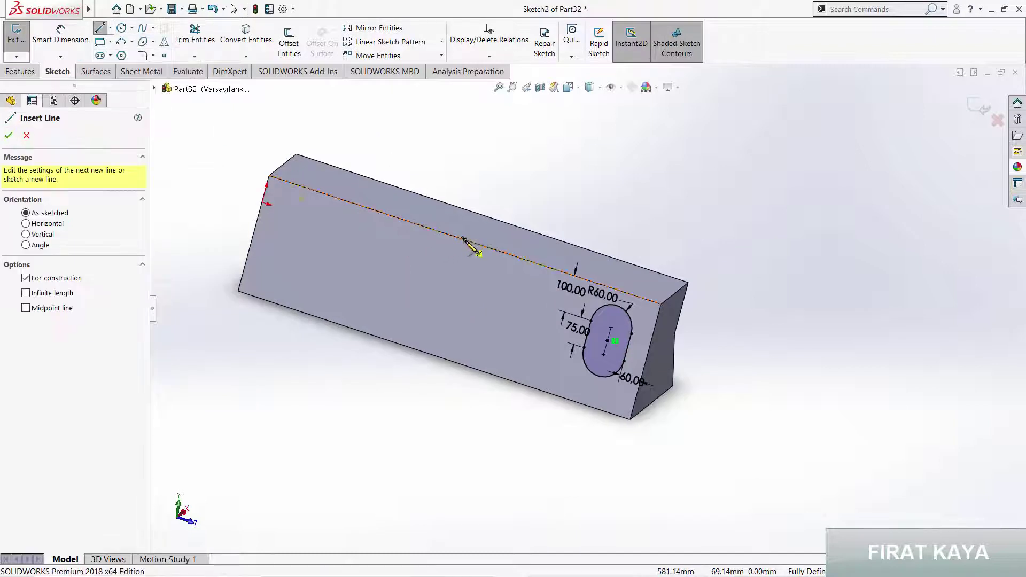
pyautogui.moveTo(462, 235); pyautogui.dragTo(454, 284)
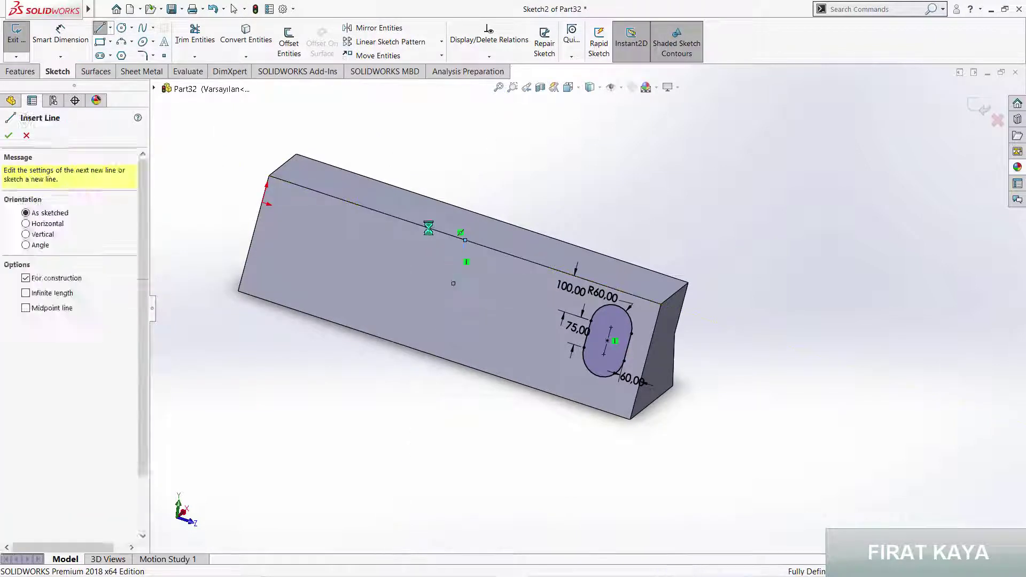
pyautogui.press('Escape')
pyautogui.moveTo(692, 451); pyautogui.dragTo(415, 137)
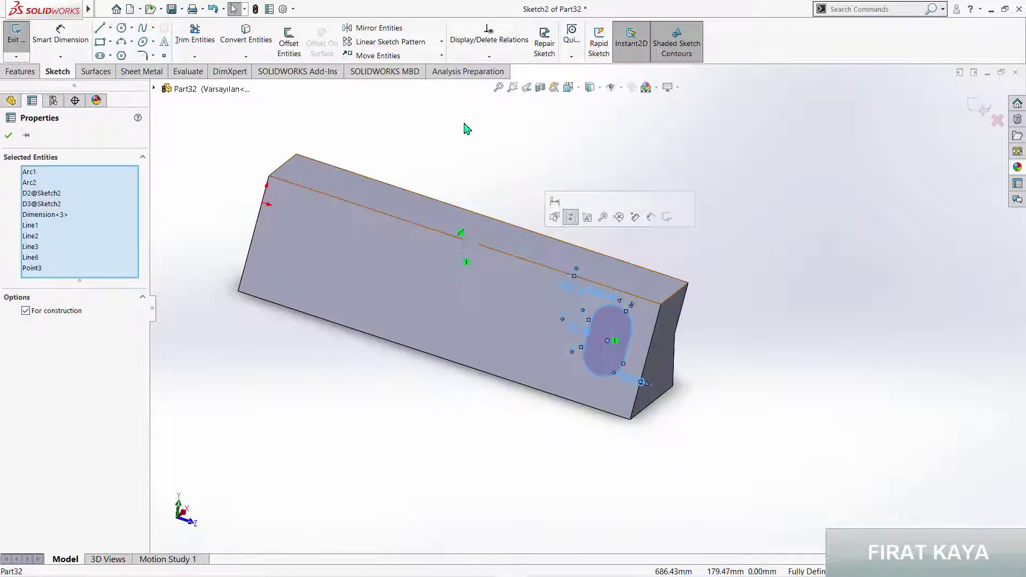
pyautogui.click(366, 29)
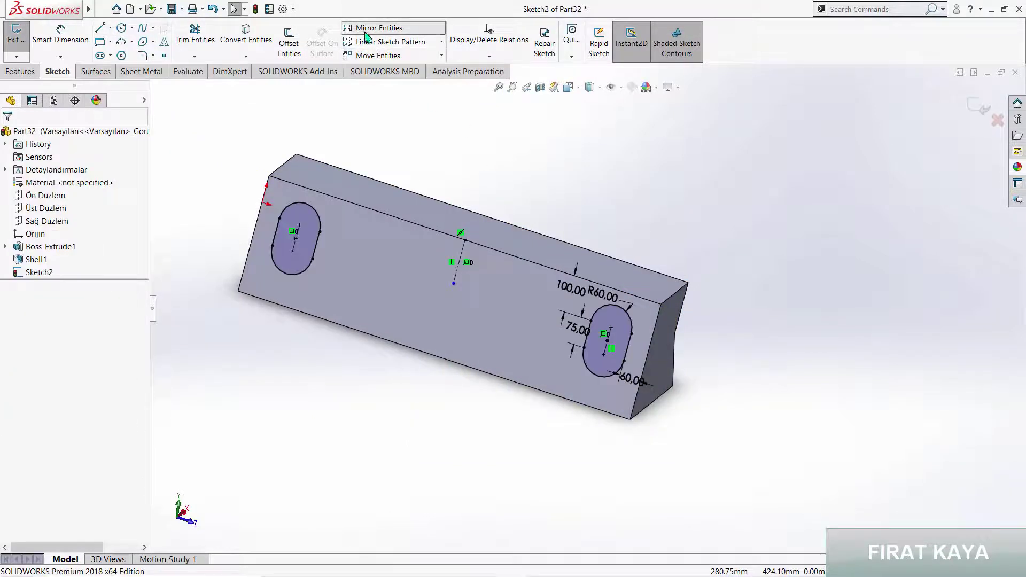
pyautogui.press('Escape')
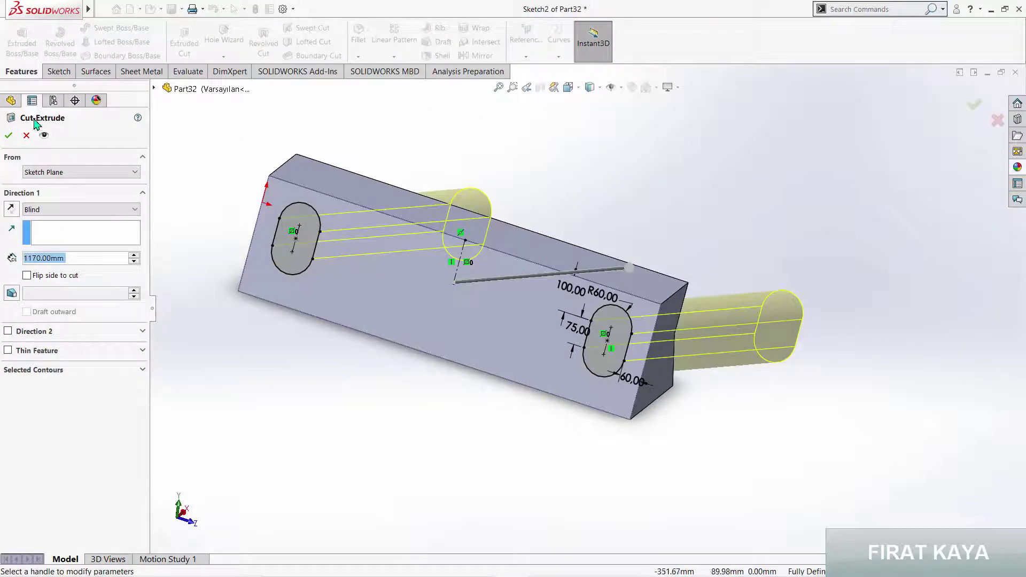
# - Cut both slots through the block and bring up the Save As dialog
pyautogui.click(8, 135)
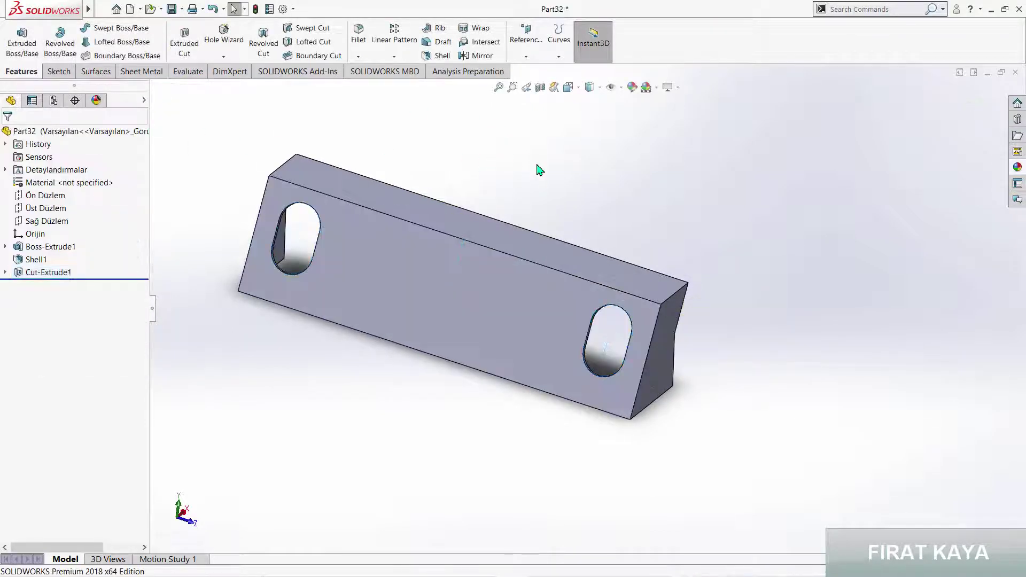
pyautogui.moveTo(505, 227)
pyautogui.mouseDown(button='middle')
pyautogui.moveTo(481, 231)
pyautogui.moveTo(516, 183)
pyautogui.moveTo(504, 248)
pyautogui.moveTo(425, 241)
pyautogui.mouseUp(button='middle')
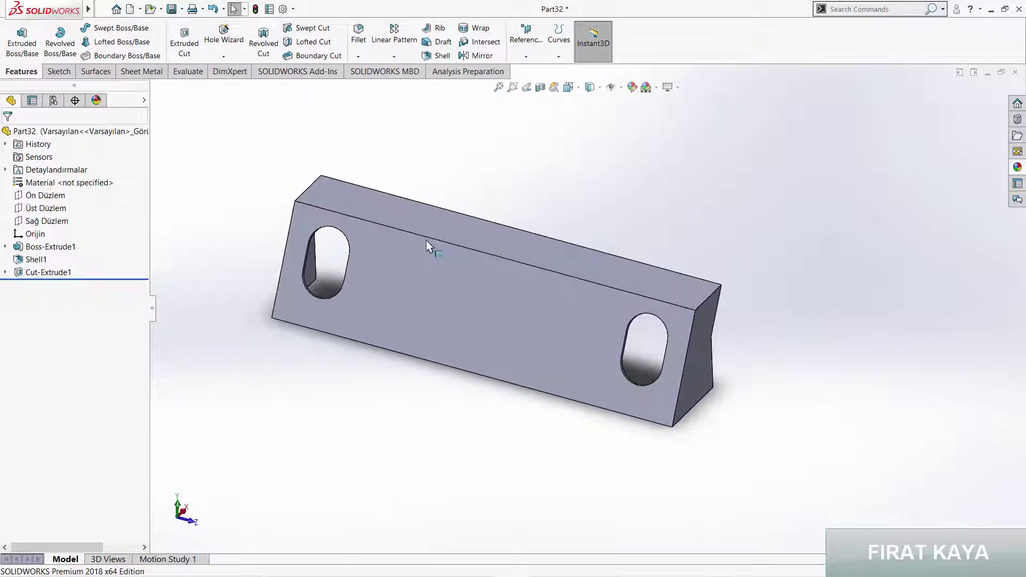
pyautogui.hotkey('ctrl', 's')
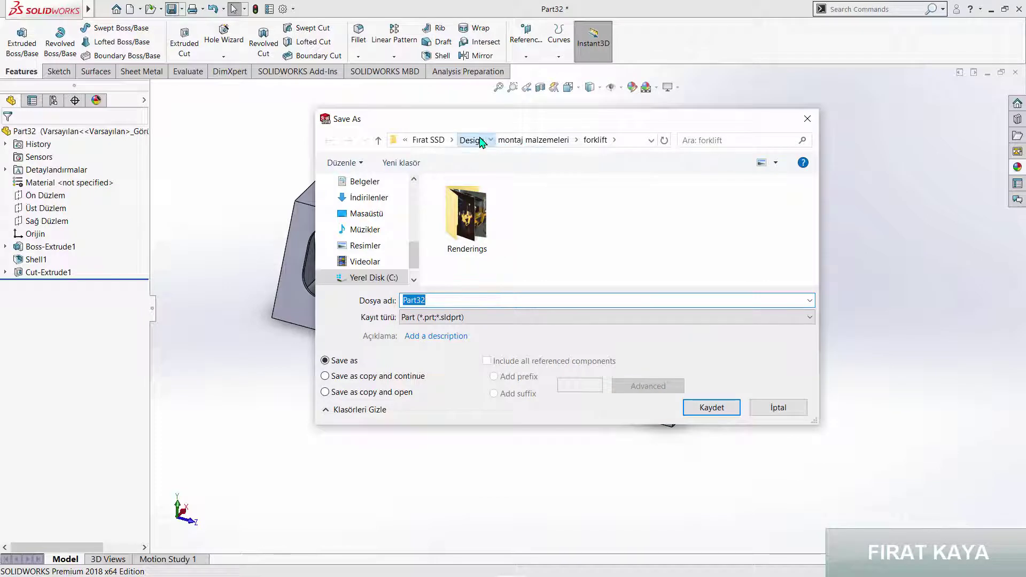
# - Save the part as '006-base front' in Design > 006 Forklift and close it
pyautogui.click(480, 140)
pyautogui.doubleClick(522, 243)
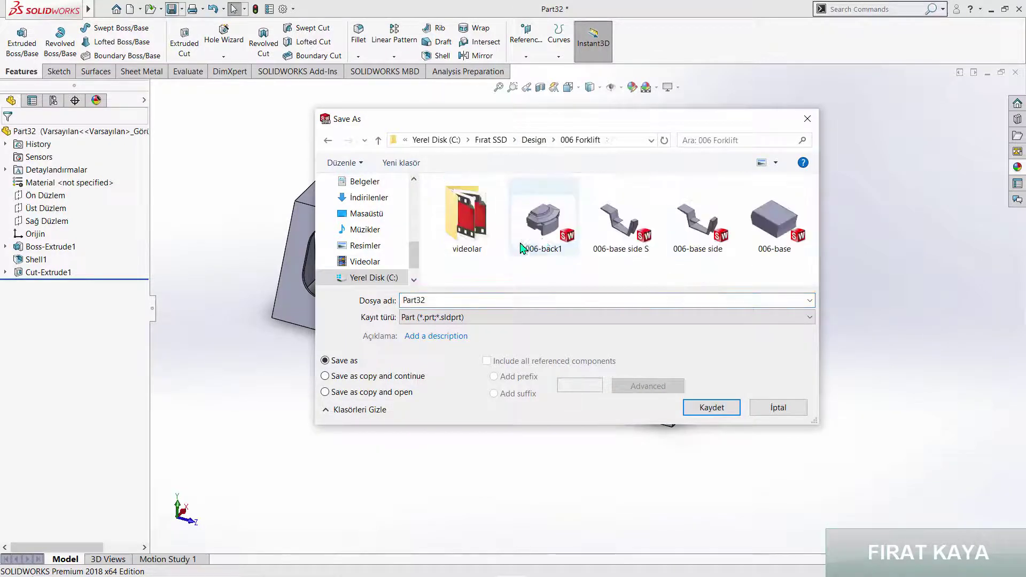
pyautogui.click(620, 222)
pyautogui.doubleClick(449, 302)
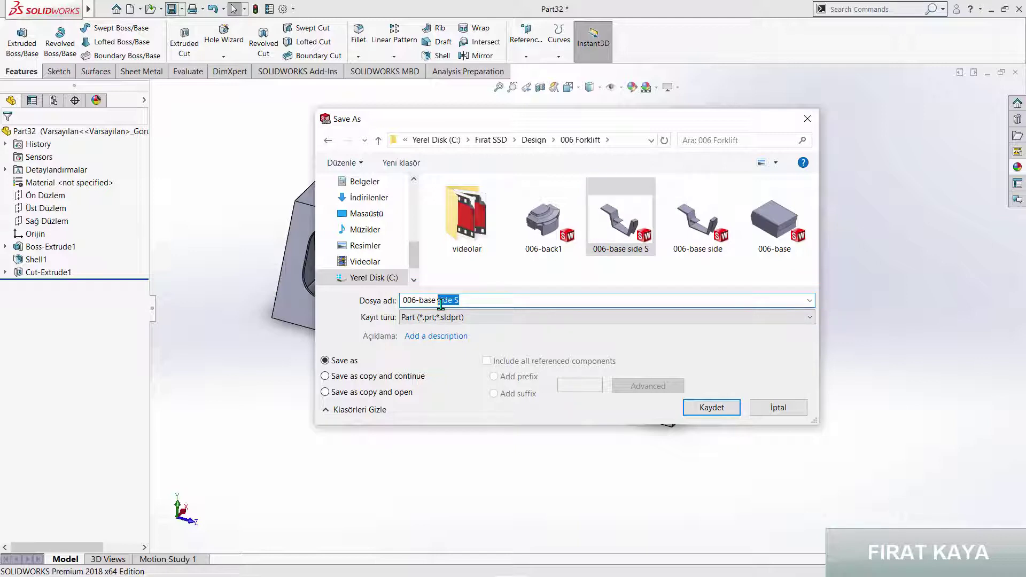
pyautogui.write('front1')
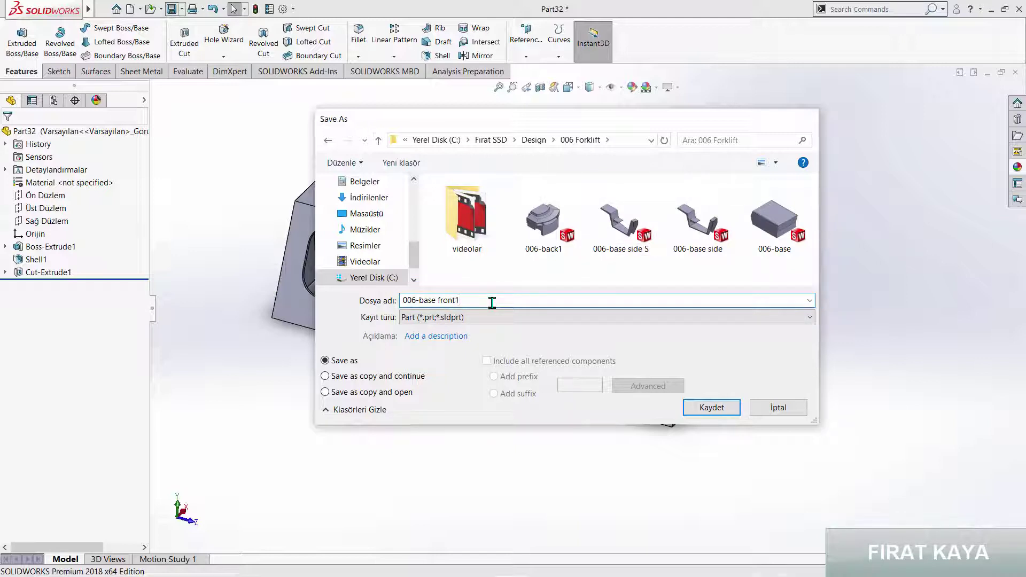
pyautogui.press('Return')
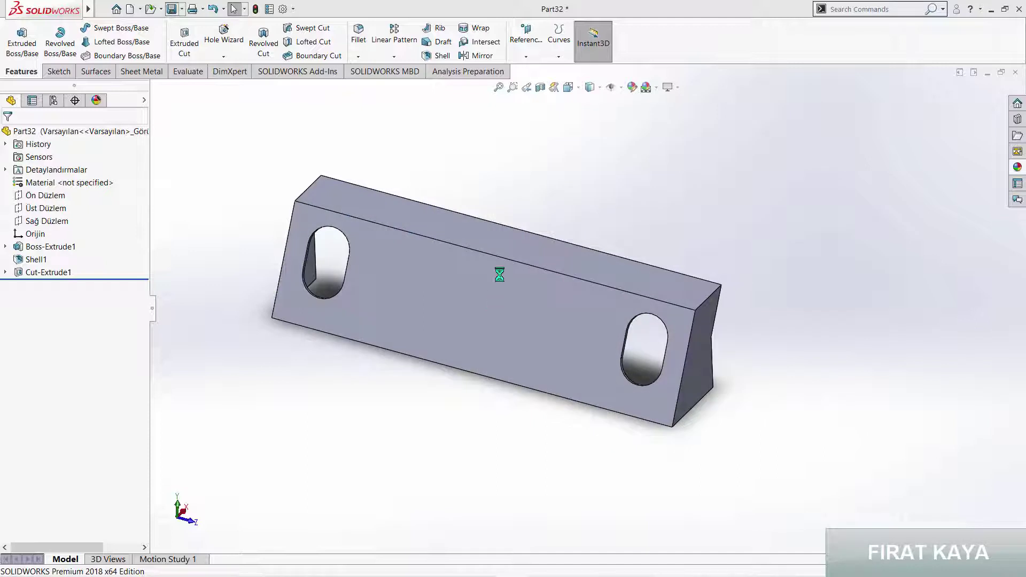
pyautogui.hotkey('ctrl', 'w')
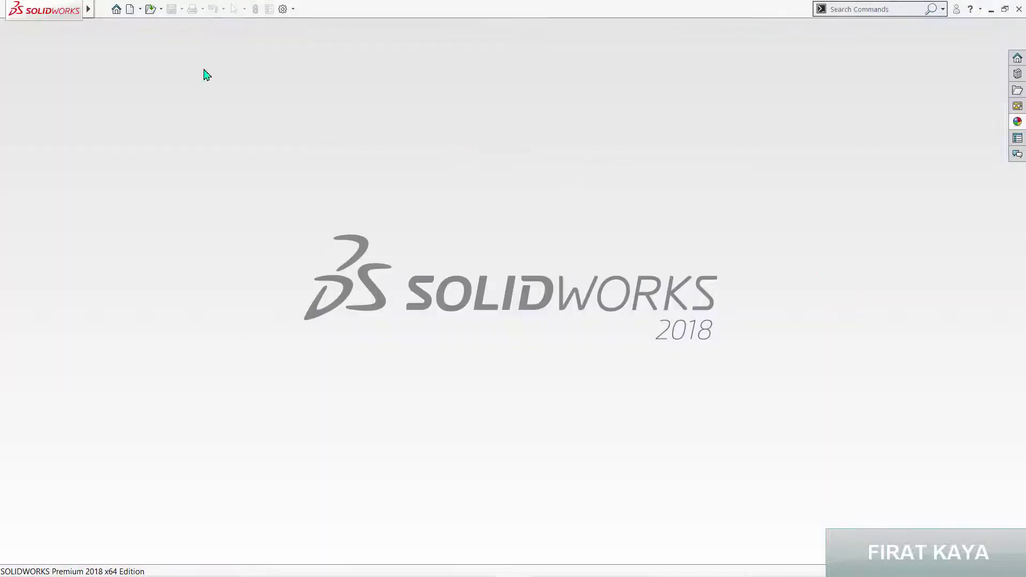
# - Create another new part with a sketch on the front plane Ön Düzlem
pyautogui.click(103, 9)
pyautogui.click(112, 27)
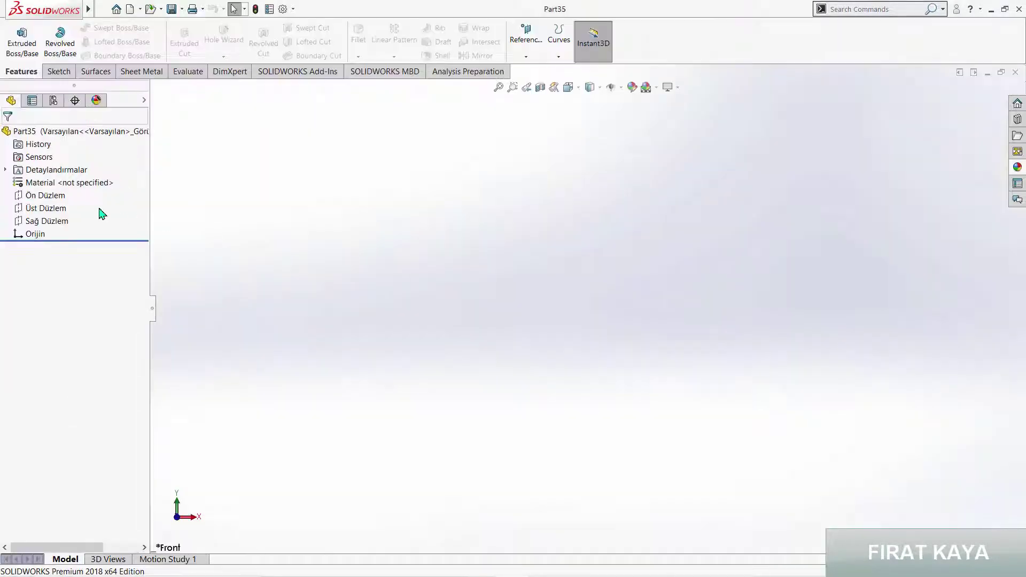
pyautogui.click(45, 195)
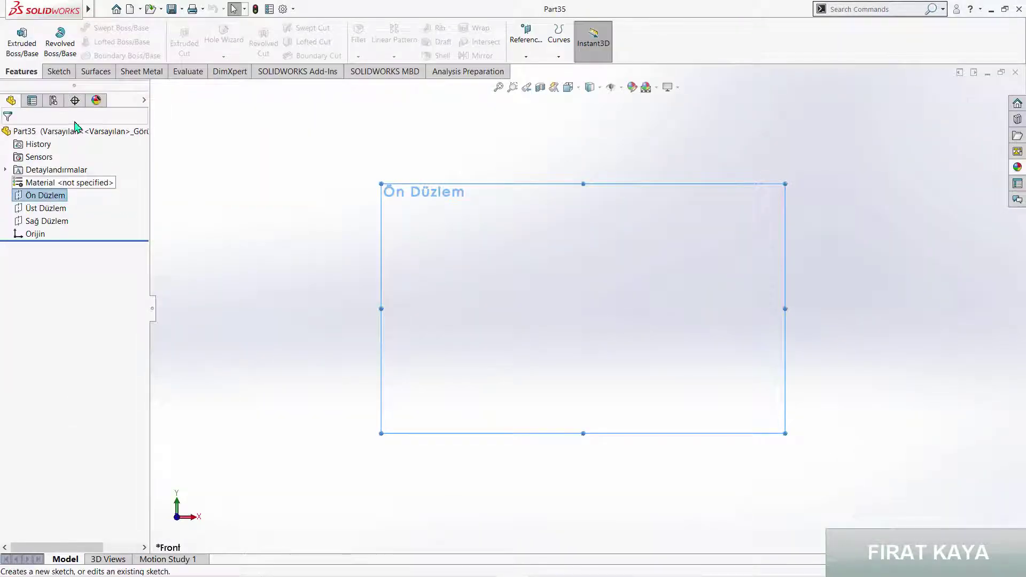
pyautogui.click(56, 172)
# - Draw a horizontal top line joined to a slanted leg running down to the lower left
pyautogui.click(100, 30)
pyautogui.click(614, 225)
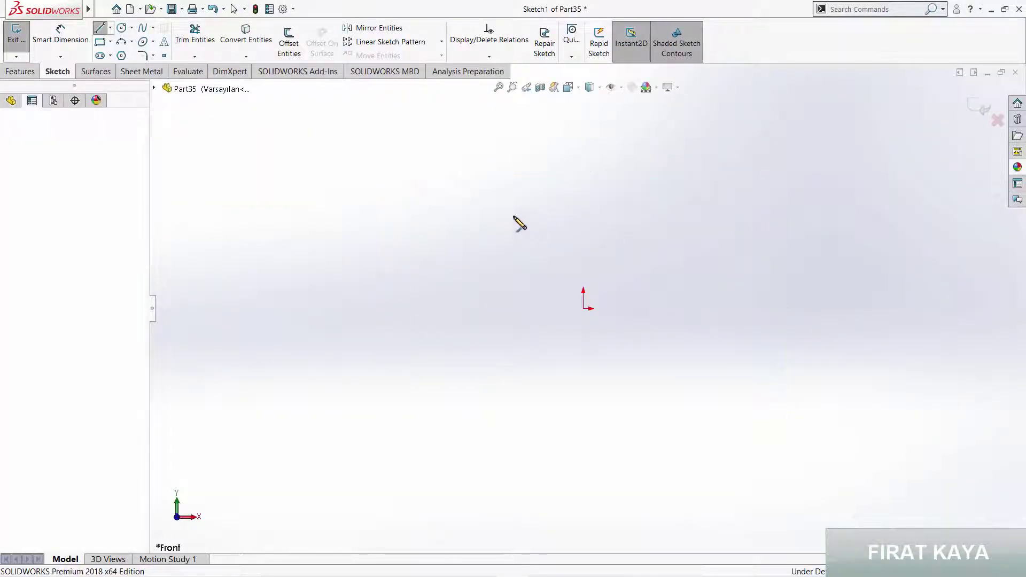
pyautogui.click(489, 225)
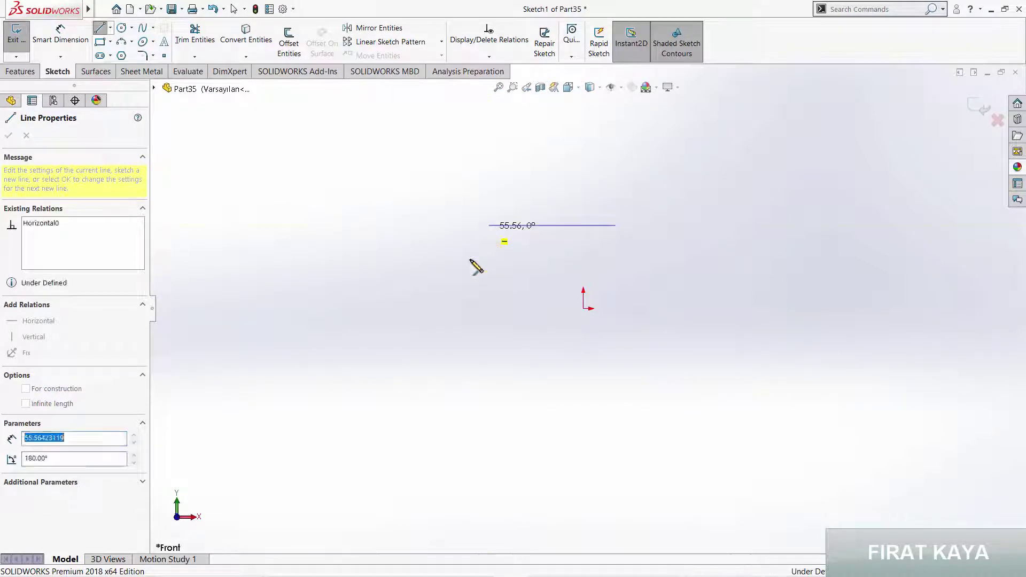
pyautogui.click(425, 428)
pyautogui.press('Escape')
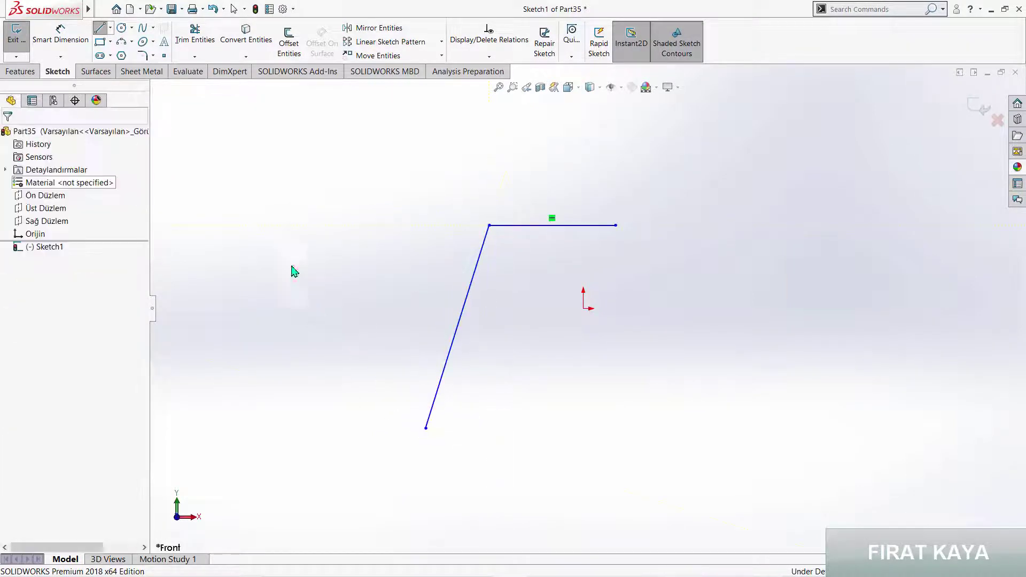
# - Dimension the leg's vertical height to 1200
pyautogui.click(54, 32)
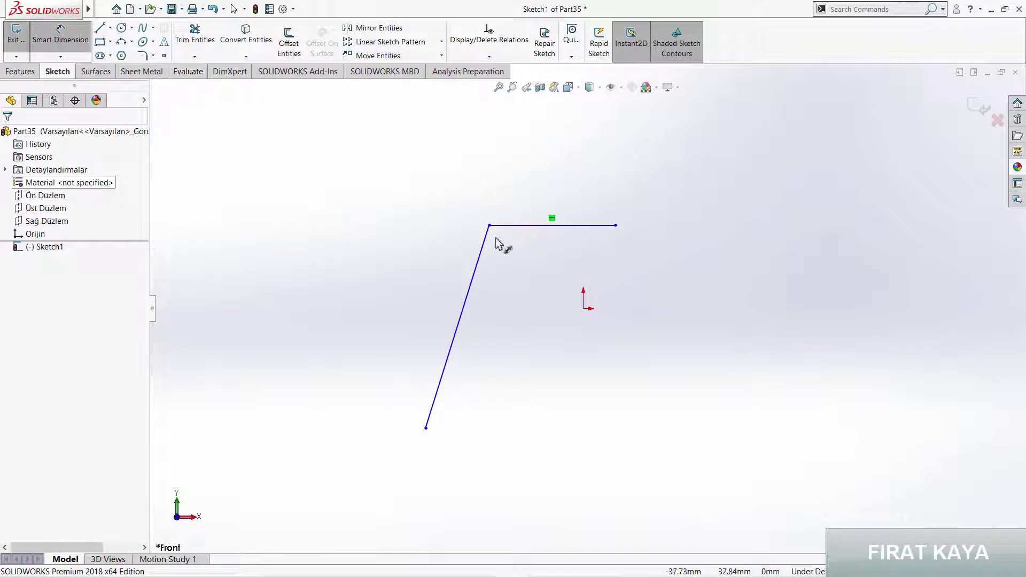
pyautogui.click(506, 226)
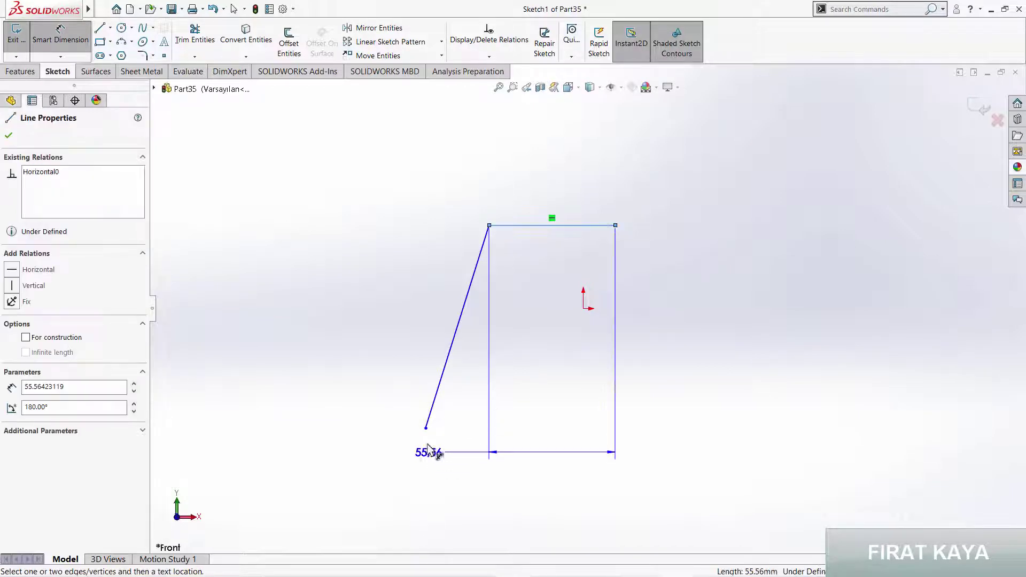
pyautogui.click(426, 428)
pyautogui.click(343, 342)
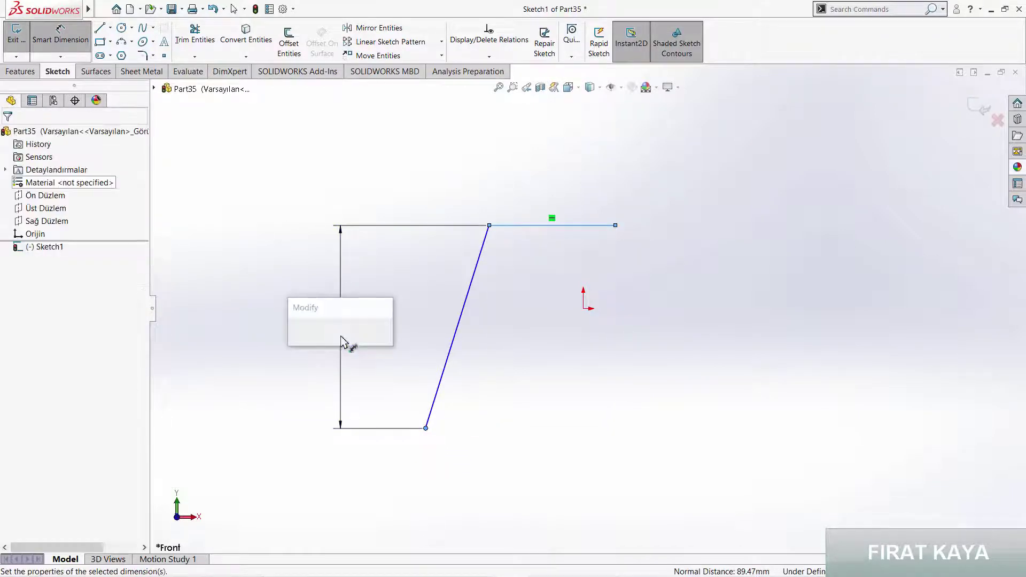
pyautogui.write('1200')
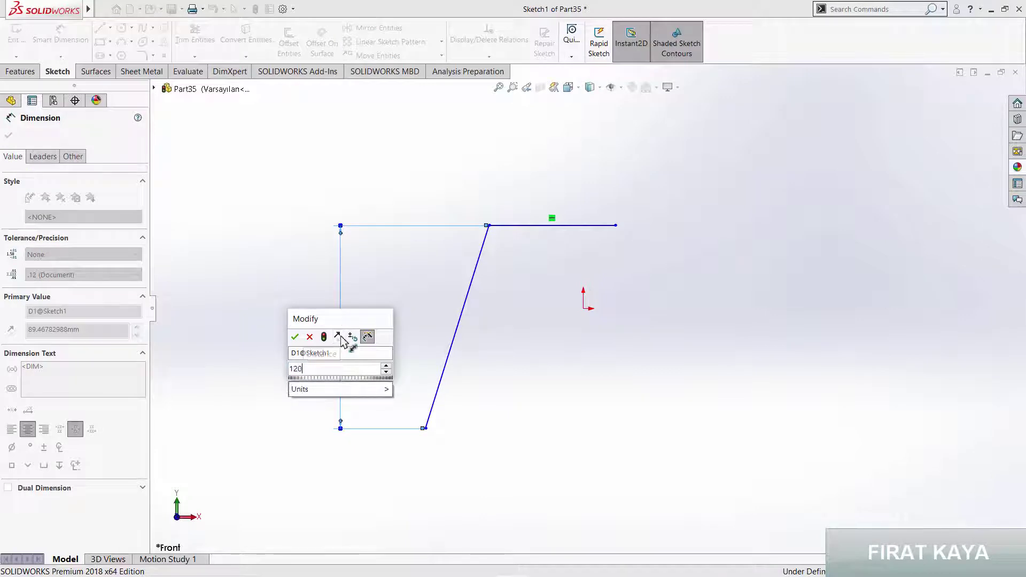
pyautogui.press('Return')
pyautogui.press('Escape')
pyautogui.press('Escape')
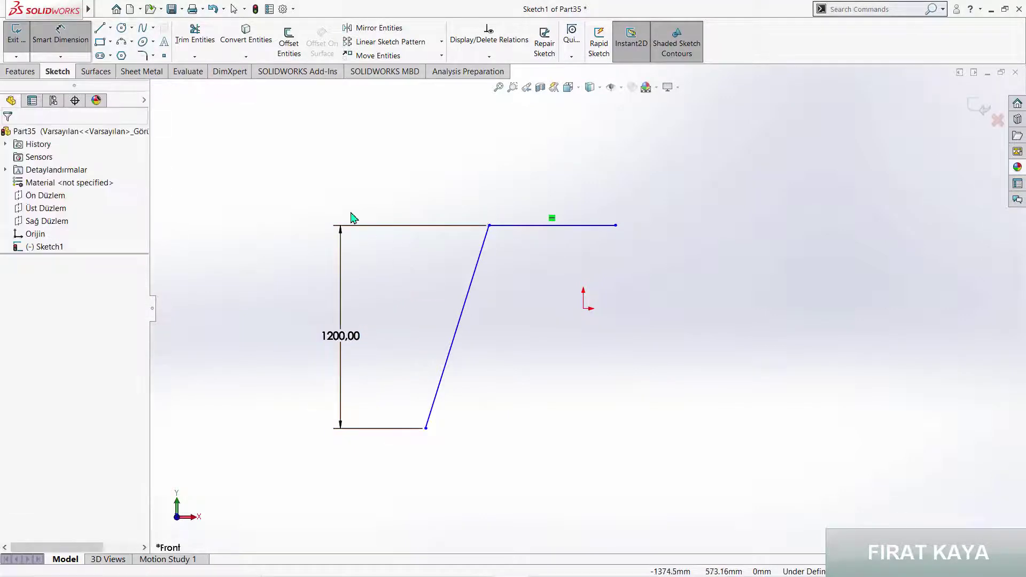
pyautogui.click(145, 55)
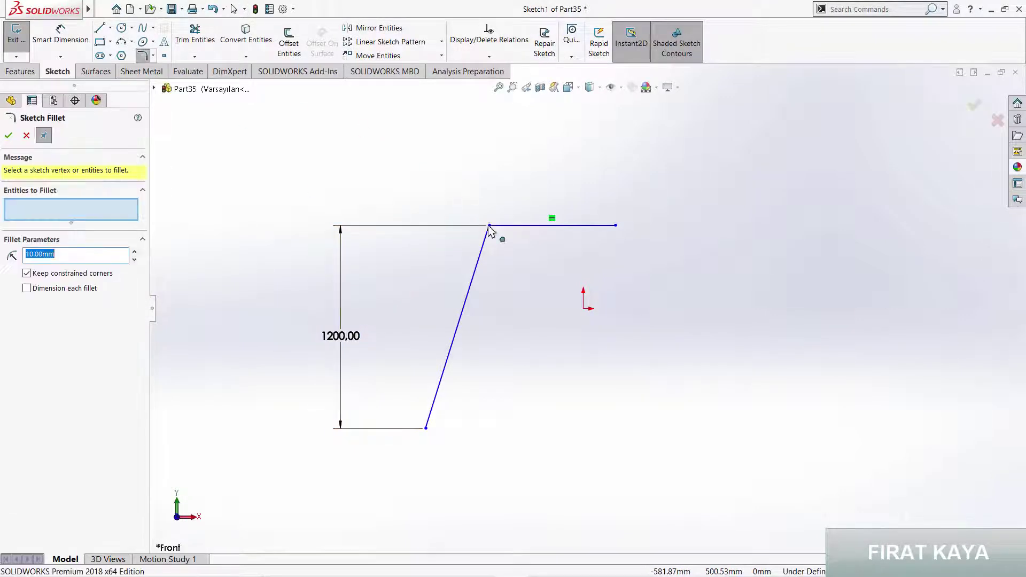
# - Fillet the bent corner at R350 and offset the whole line chain 100 mm inward
pyautogui.click(490, 227)
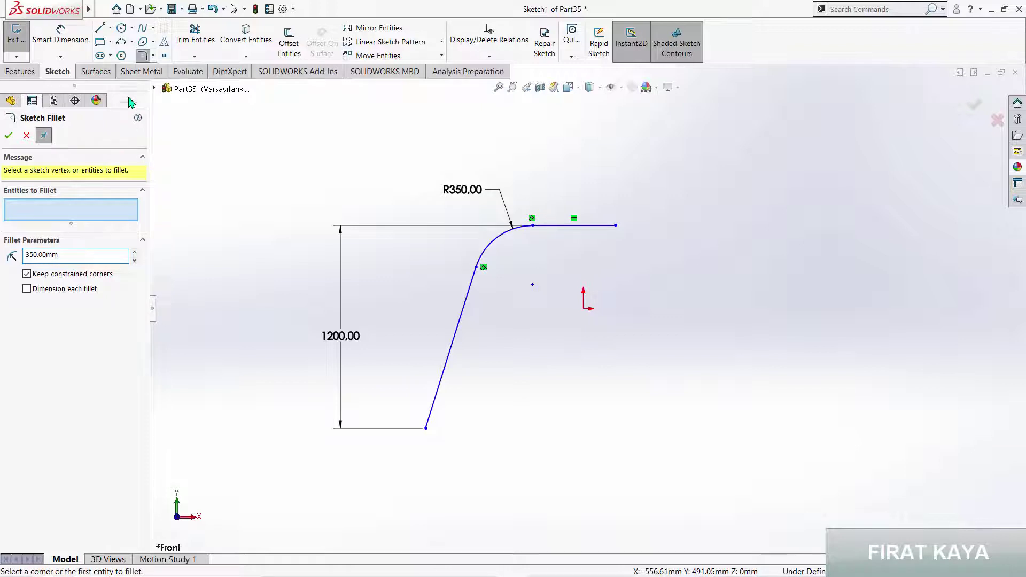
pyautogui.click(291, 52)
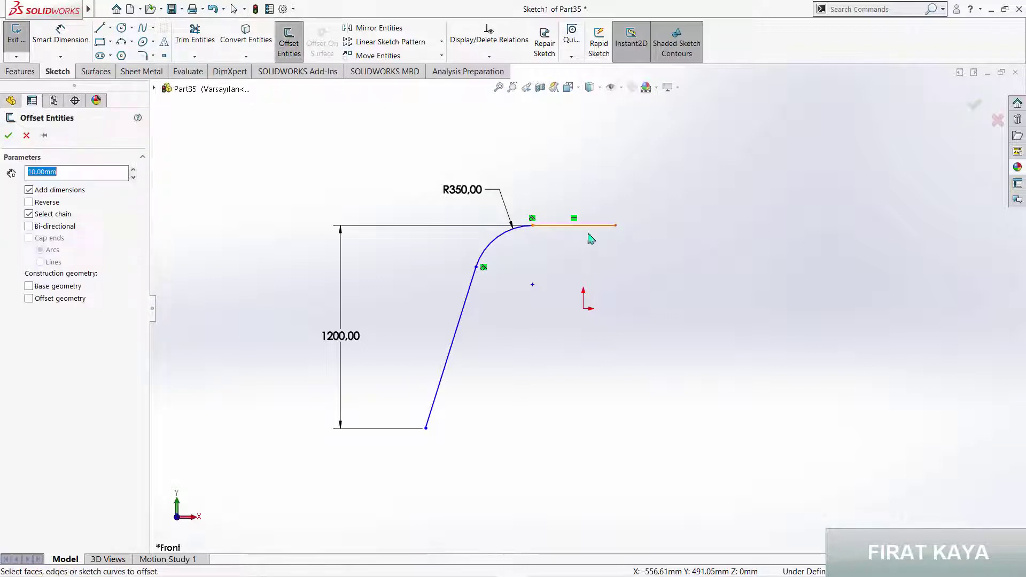
pyautogui.click(569, 227)
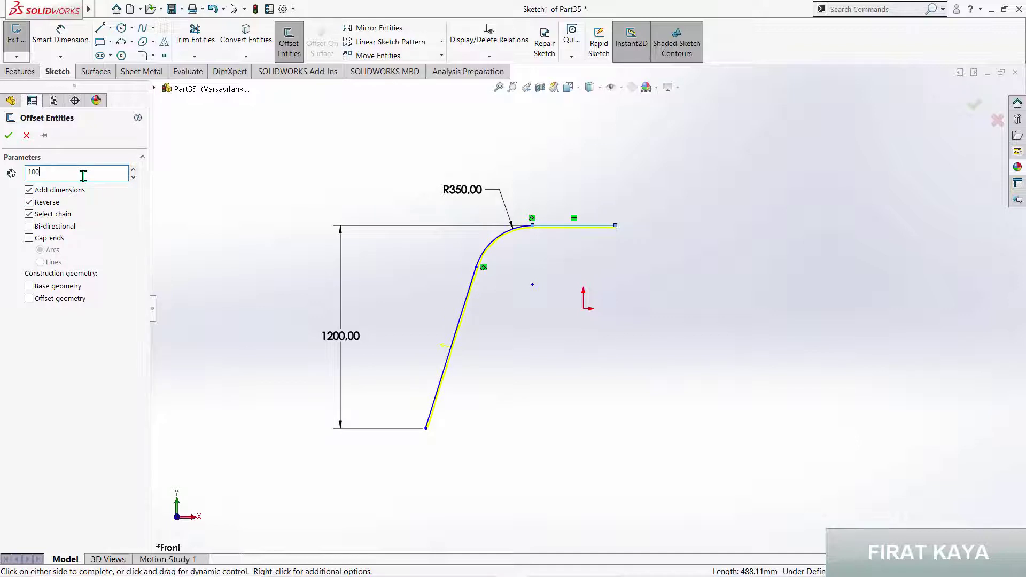
pyautogui.press('Return')
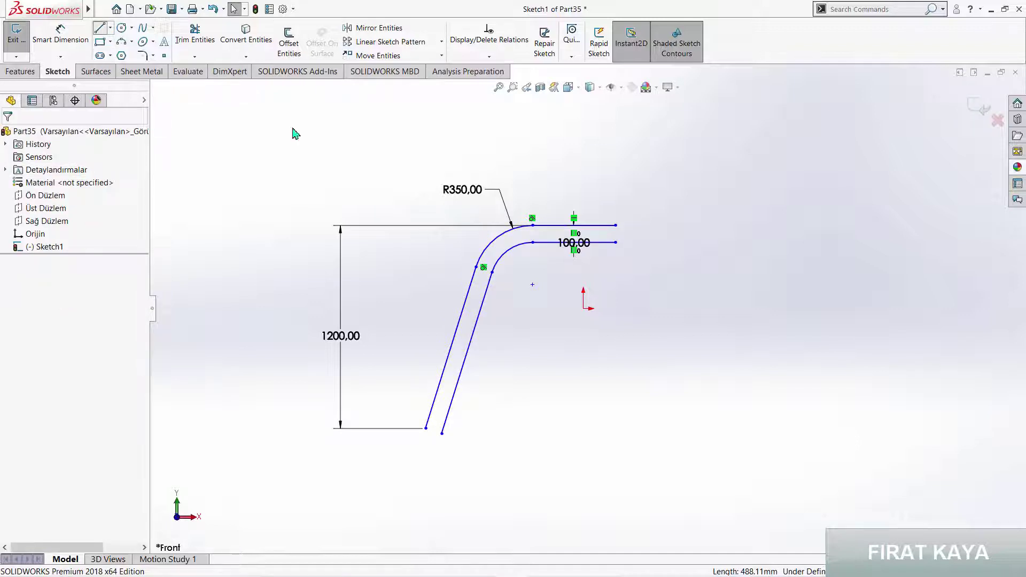
# - Close the right and bottom ends of the bent band with short lines
pyautogui.press('l')
pyautogui.click(616, 225)
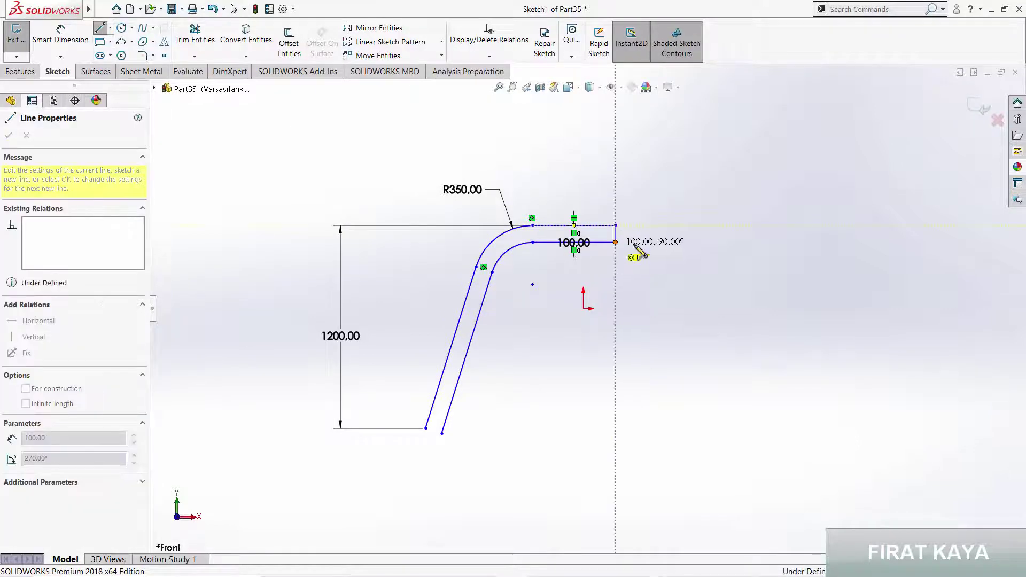
pyautogui.press('Escape')
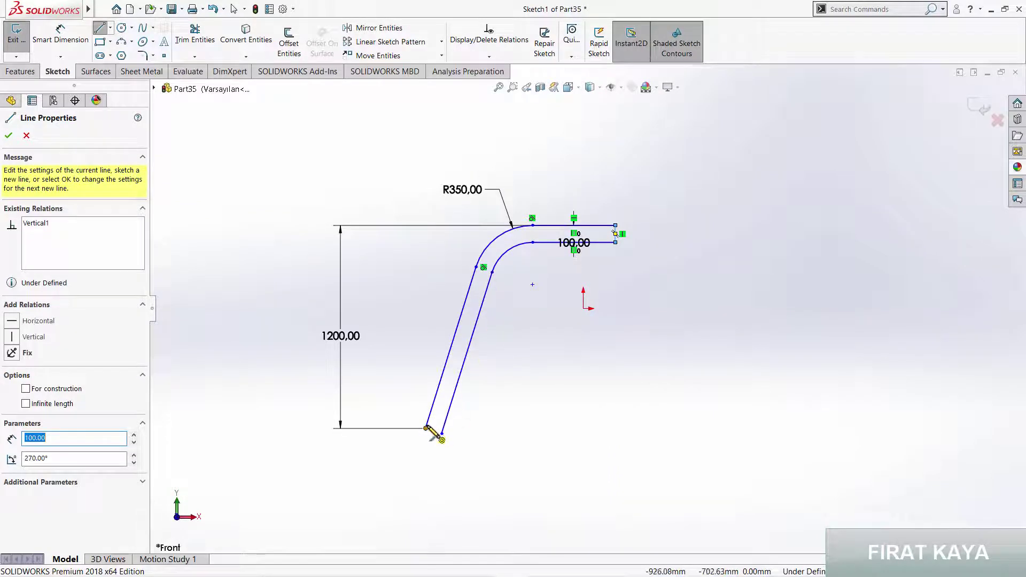
pyautogui.click(426, 427)
pyautogui.click(469, 427)
pyautogui.press('Escape')
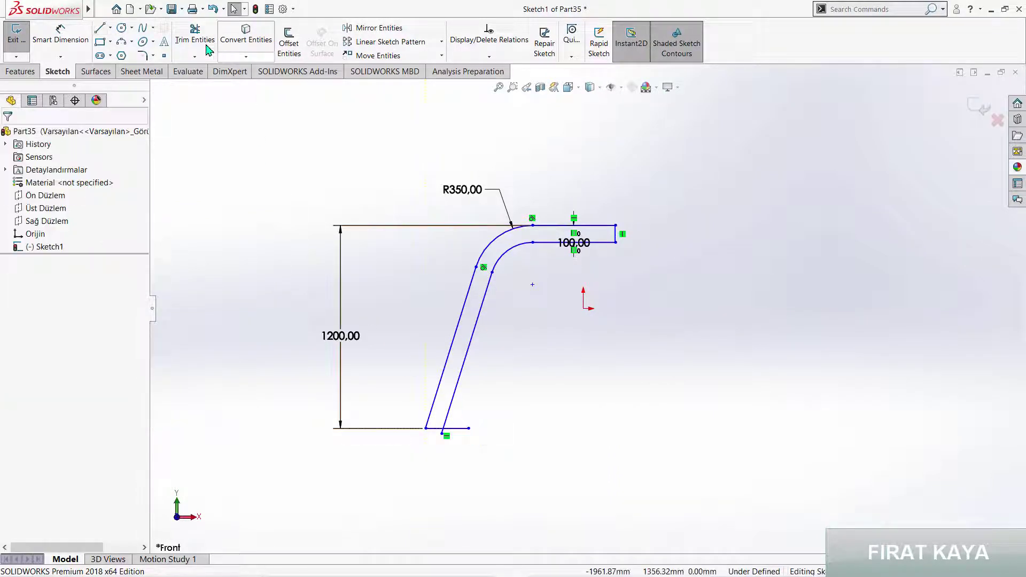
# - Trim the overhanging line at the band's bottom end
pyautogui.click(207, 47)
pyautogui.scroll(-3, 459, 428)
pyautogui.scroll(-2, 474, 419)
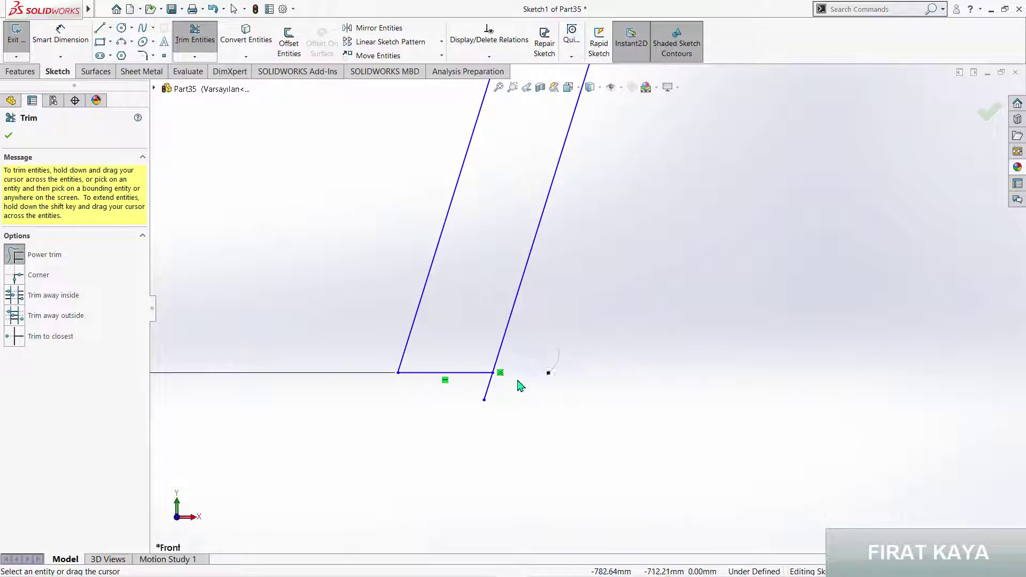
pyautogui.scroll(3, 493, 405)
pyautogui.scroll(2, 688, 330)
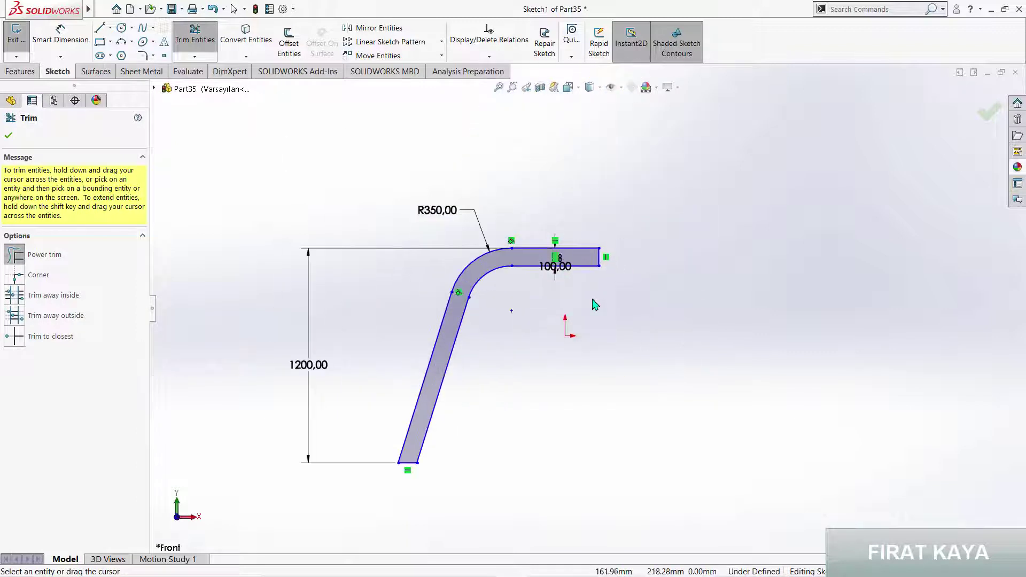
pyautogui.scroll(1, 532, 343)
pyautogui.scroll(-1, 479, 407)
pyautogui.press('Escape')
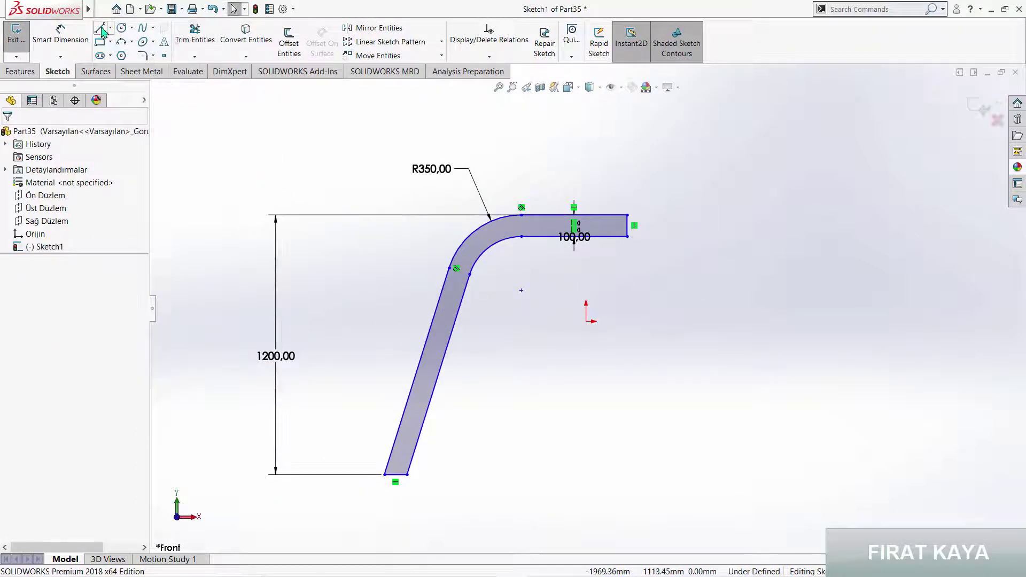
# - Sketch a closed four-sided slanted second leg under the top bar
pyautogui.press('l')
pyautogui.click(616, 244)
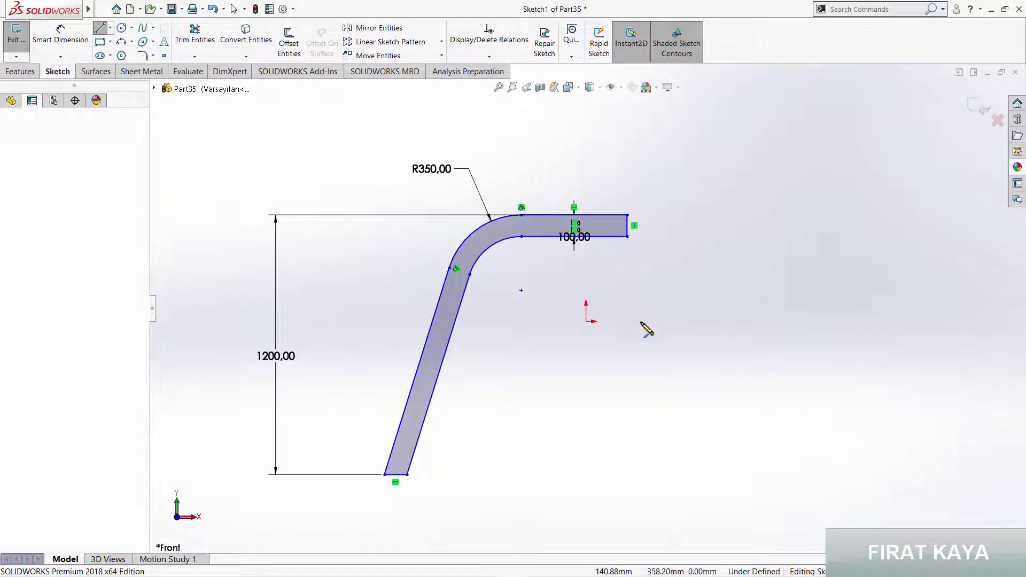
pyautogui.click(676, 480)
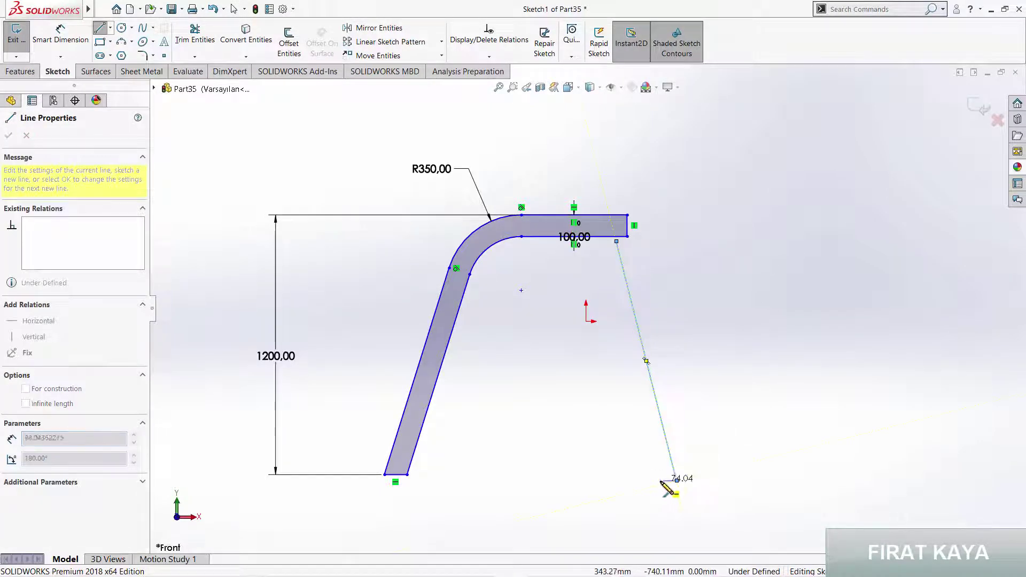
pyautogui.click(652, 481)
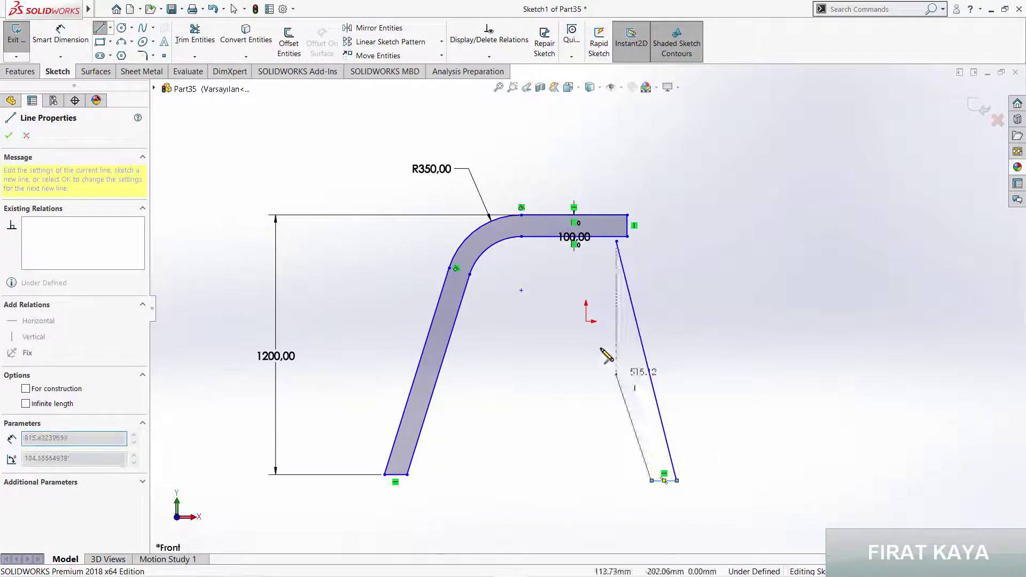
pyautogui.click(592, 242)
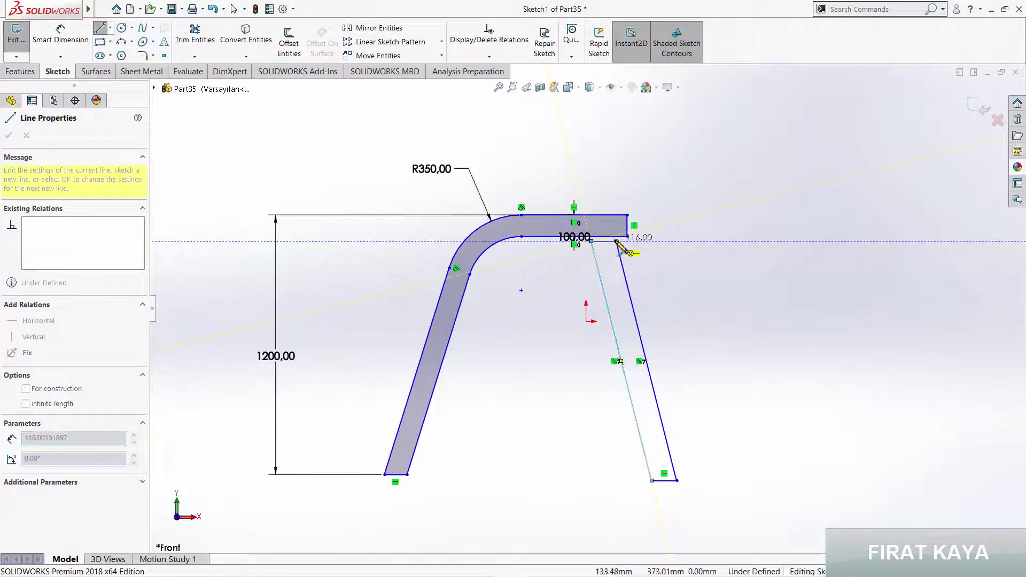
pyautogui.click(616, 243)
pyautogui.click(64, 45)
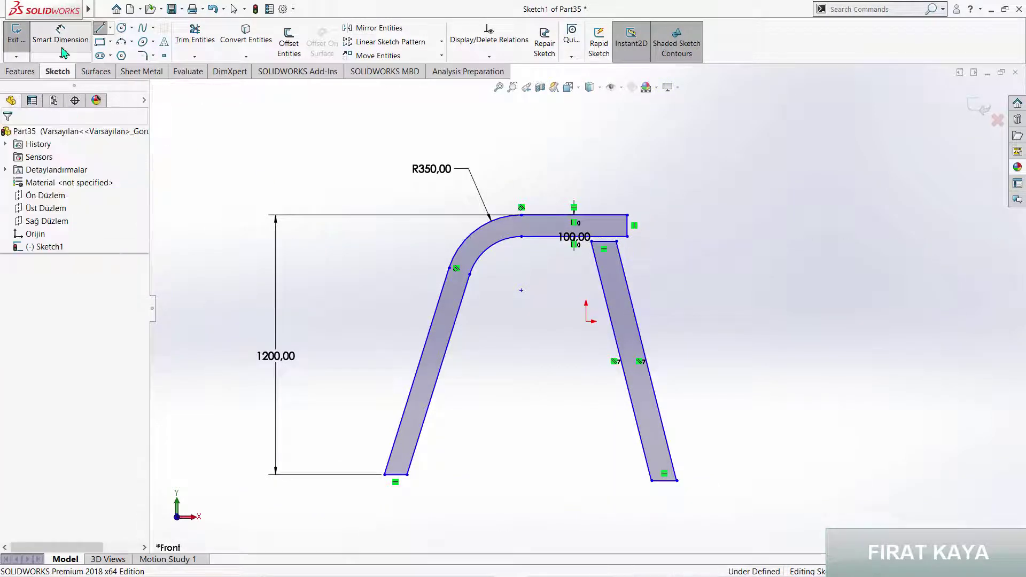
pyautogui.click(618, 346)
# - Dimension the right leg's width to 10 mm
pyautogui.click(632, 295)
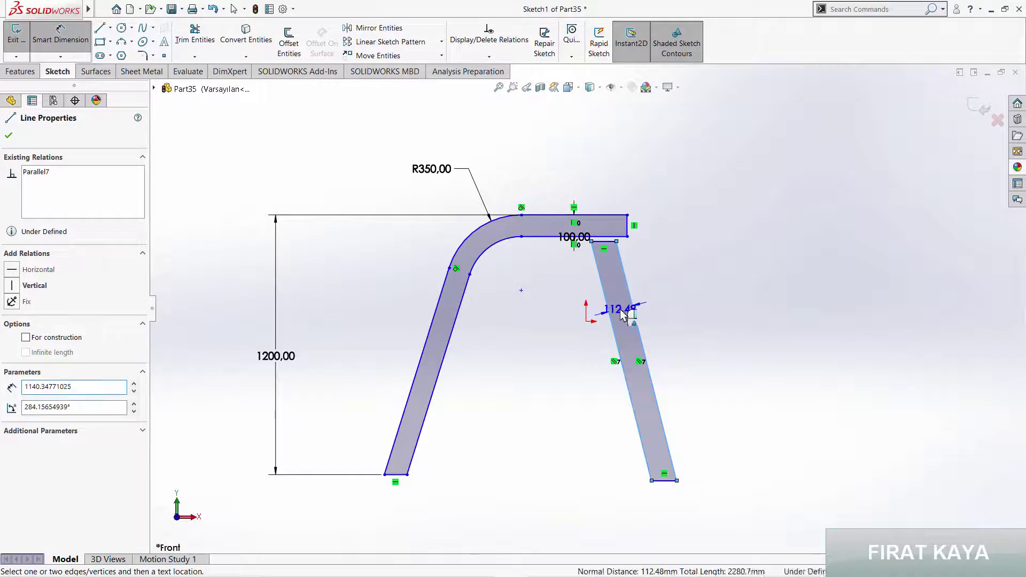
pyautogui.click(623, 315)
pyautogui.write('10')
pyautogui.press('Return')
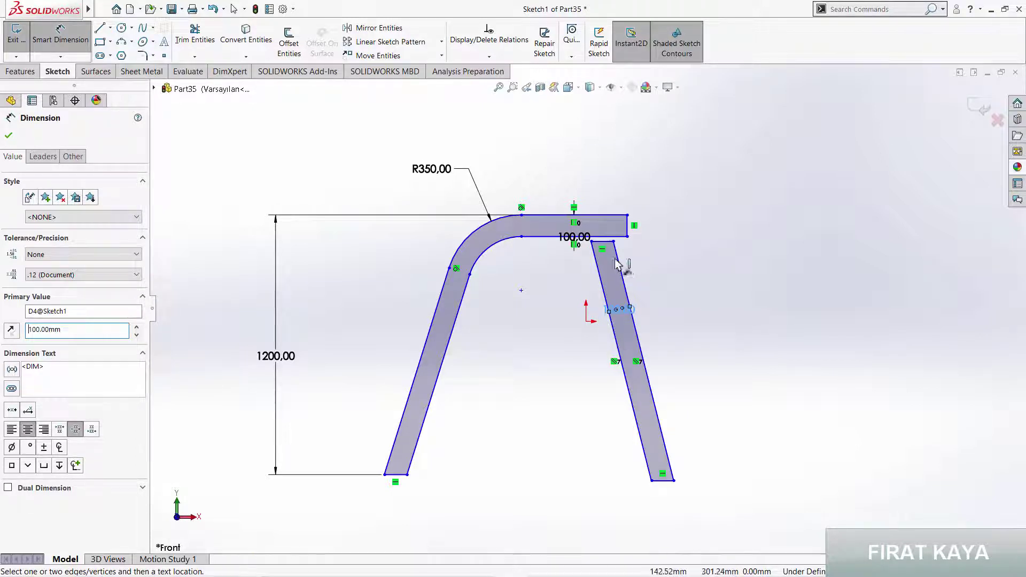
# - Set a 1 mm gap between the top bar's lower edge and the leg's top
pyautogui.scroll(-4, 618, 263)
pyautogui.scroll(-1, 584, 246)
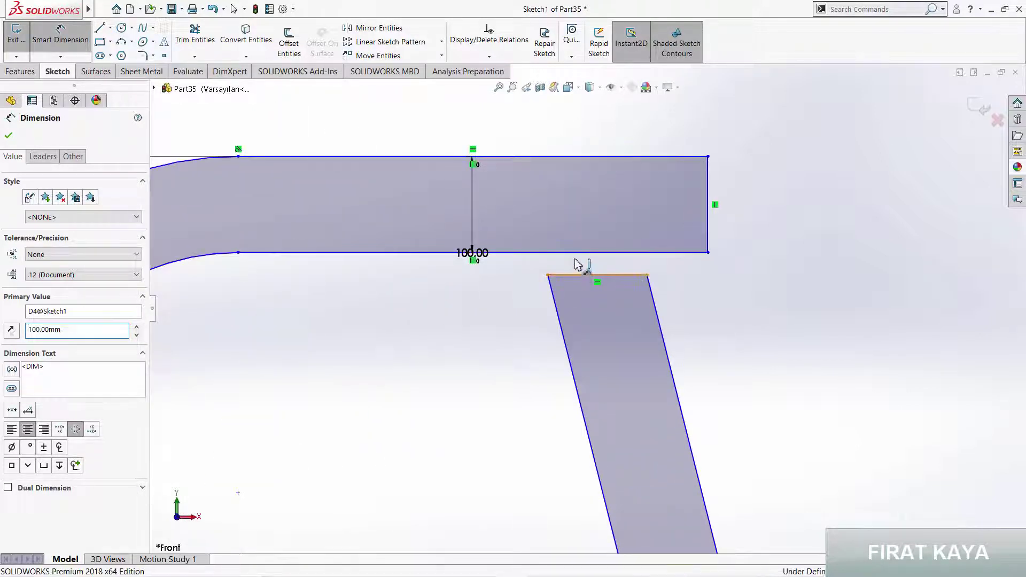
pyautogui.click(582, 276)
pyautogui.click(566, 252)
pyautogui.click(521, 296)
pyautogui.write('1')
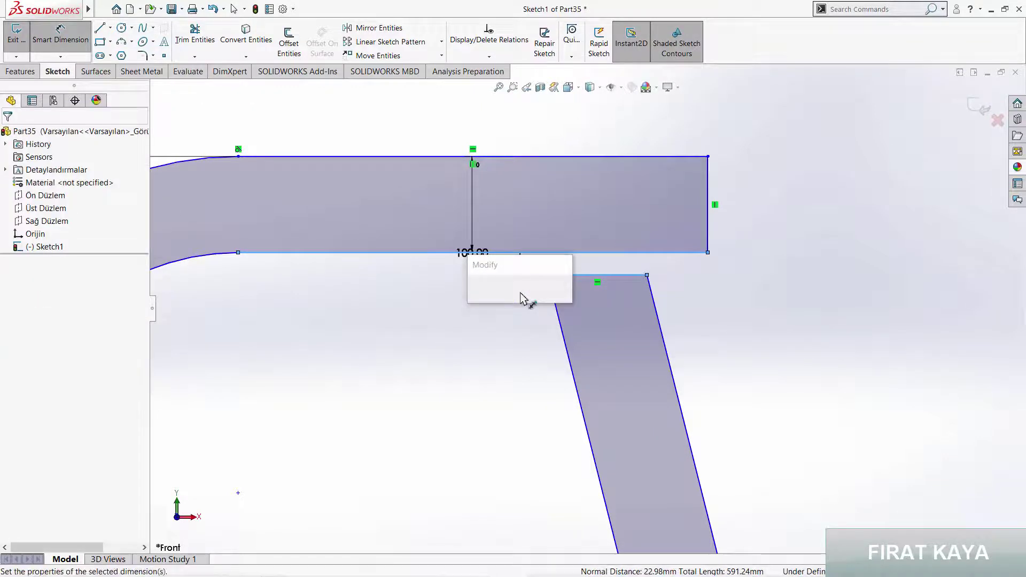
pyautogui.press('Return')
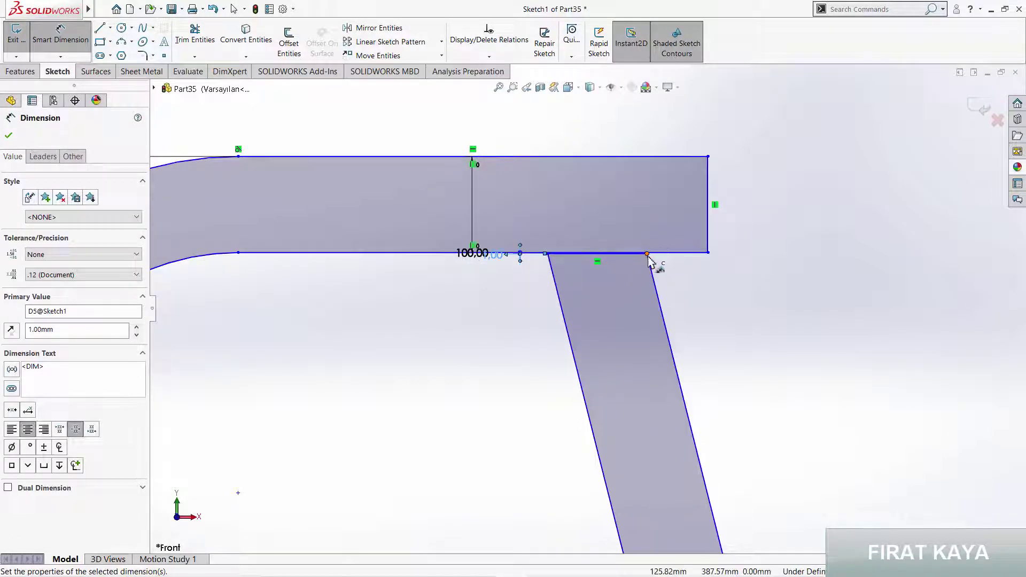
# - Offset the leg's right edge 15 mm from the top bar's right corner
pyautogui.click(647, 253)
pyautogui.click(709, 249)
pyautogui.click(677, 235)
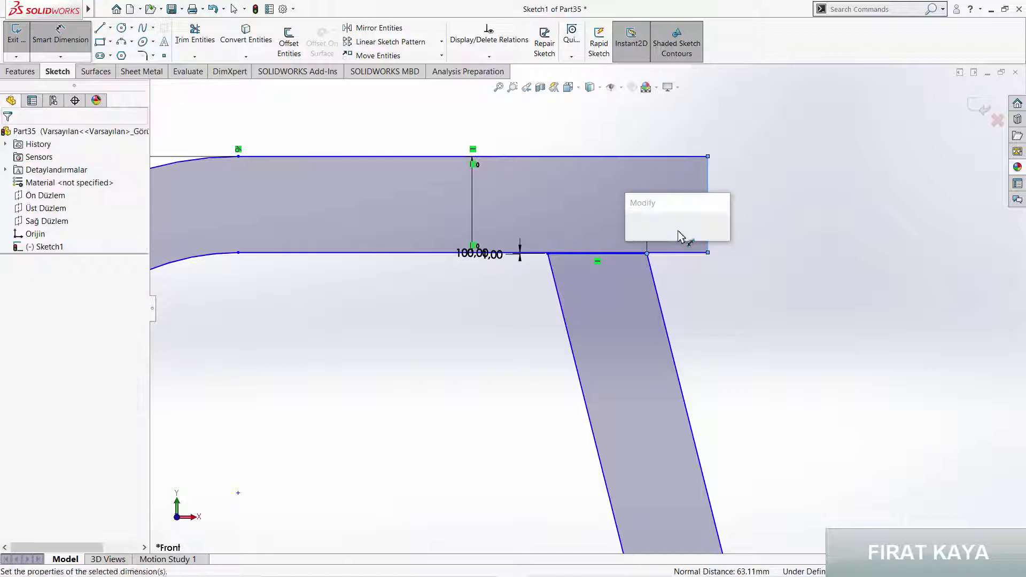
pyautogui.write('15')
pyautogui.press('Return')
# - Drop the right leg's bottom 40 mm below the long base line
pyautogui.scroll(3, 670, 326)
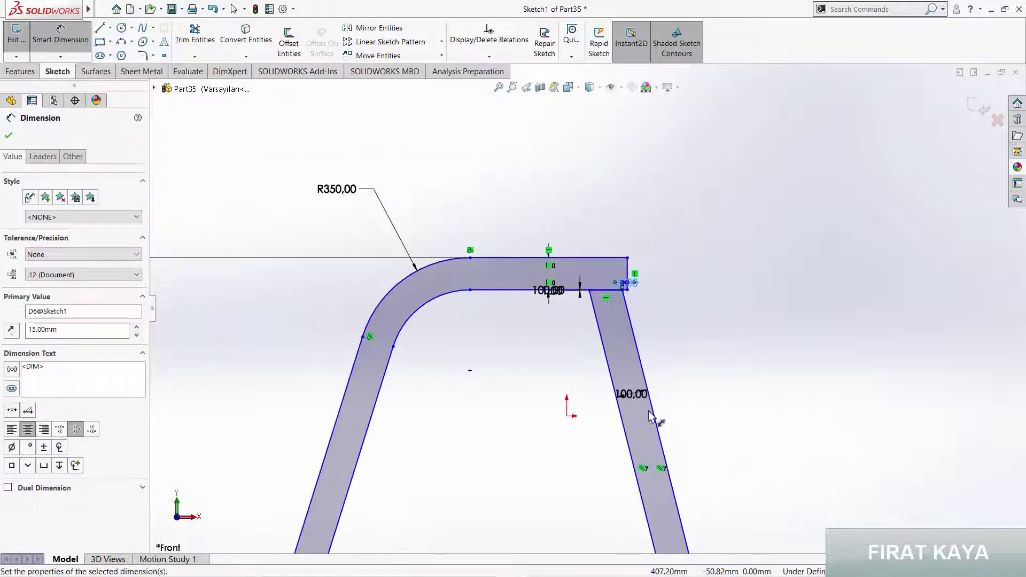
pyautogui.scroll(1, 604, 470)
pyautogui.scroll(-2, 458, 374)
pyautogui.scroll(-2, 382, 350)
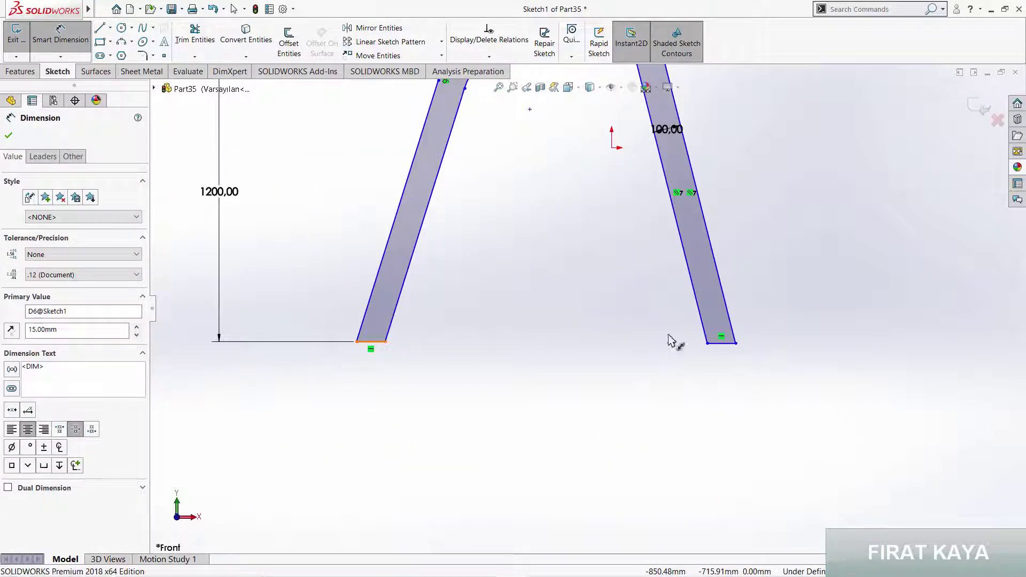
pyautogui.click(721, 343)
pyautogui.click(717, 341)
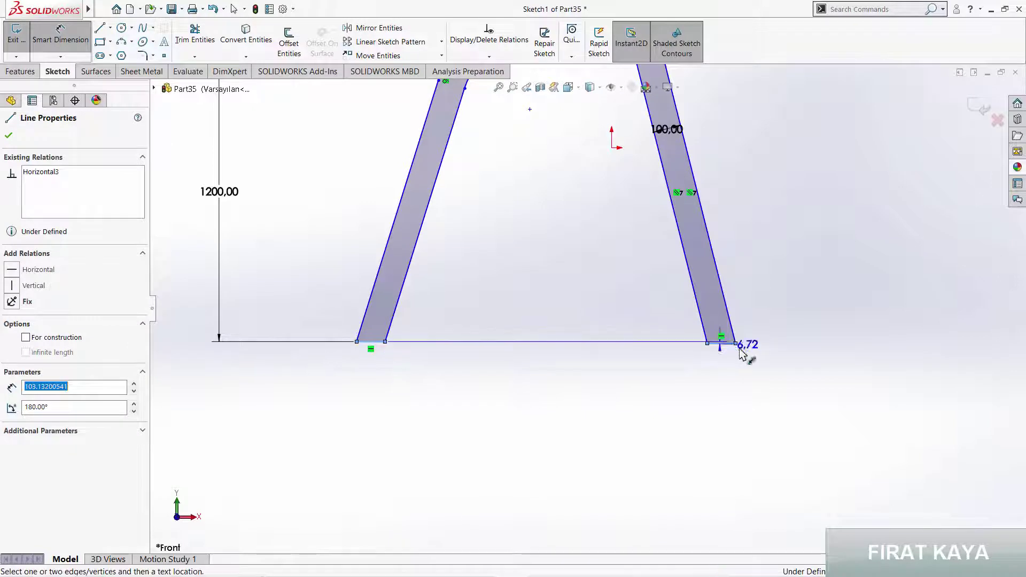
pyautogui.click(770, 389)
pyautogui.write('40')
pyautogui.press('Return')
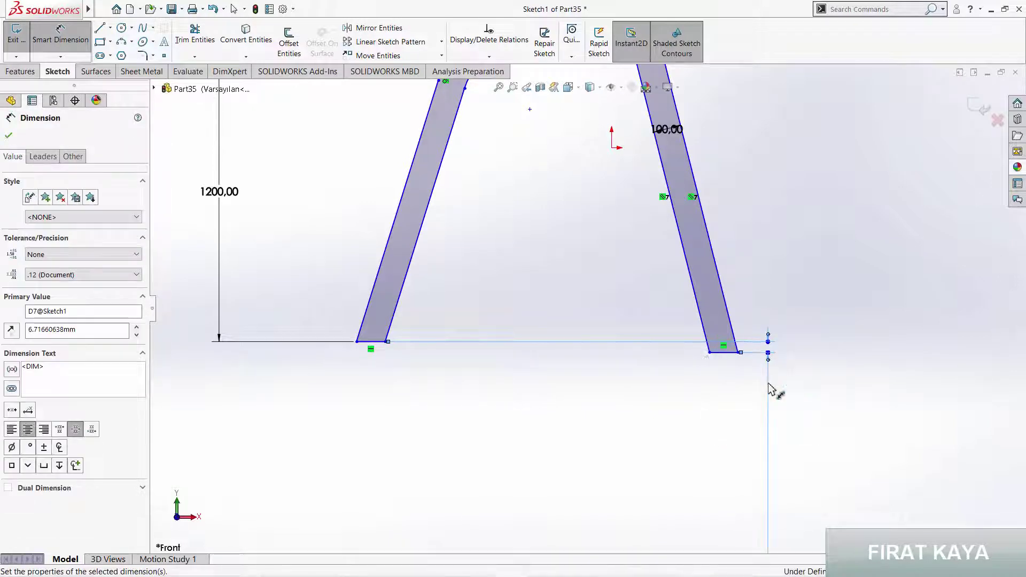
pyautogui.scroll(1, 532, 295)
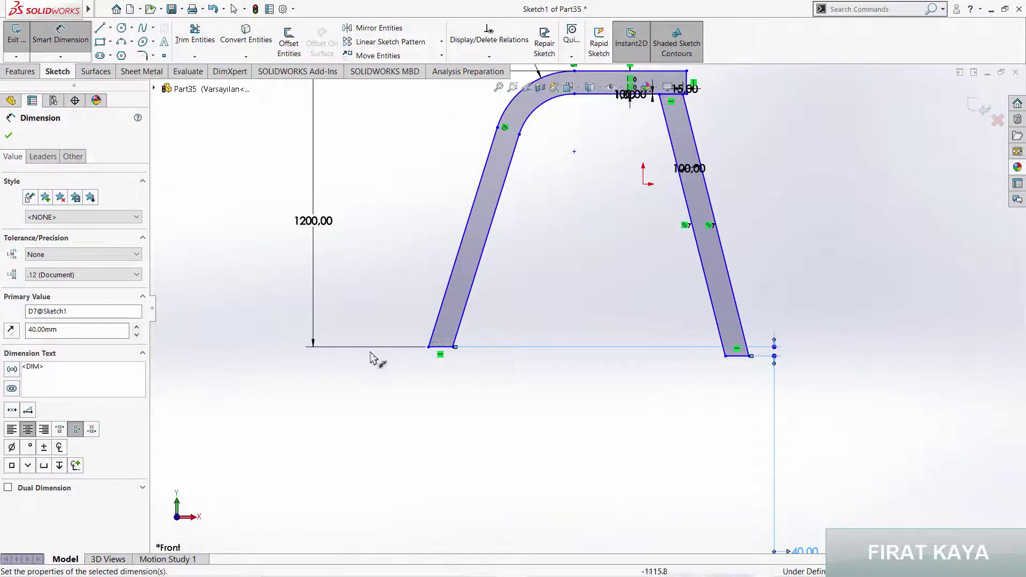
pyautogui.click(441, 347)
# - Angle the left leg at 80° and the right leg at 83° to their bottom lines
pyautogui.click(437, 321)
pyautogui.click(519, 296)
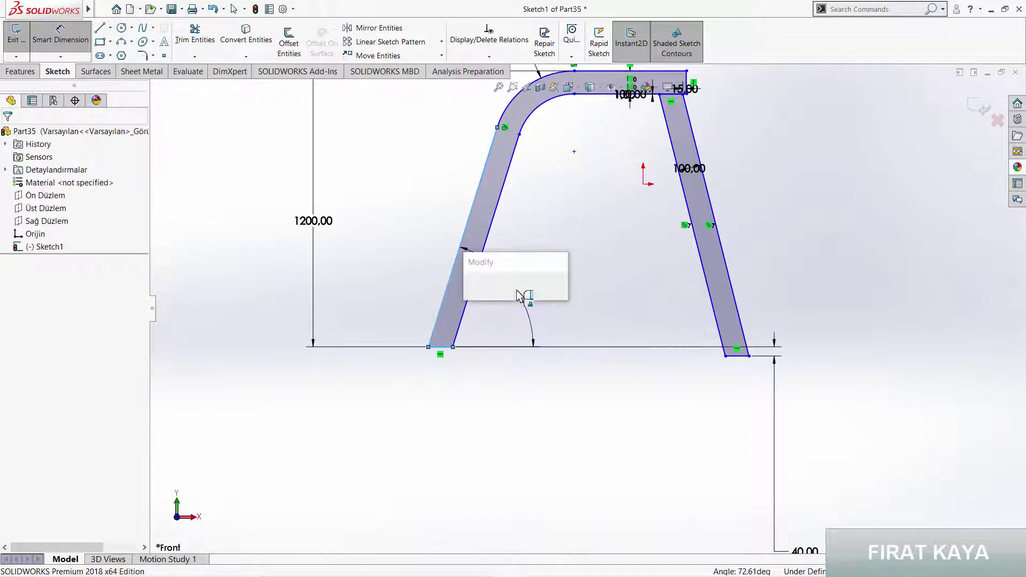
pyautogui.write('80')
pyautogui.press('Return')
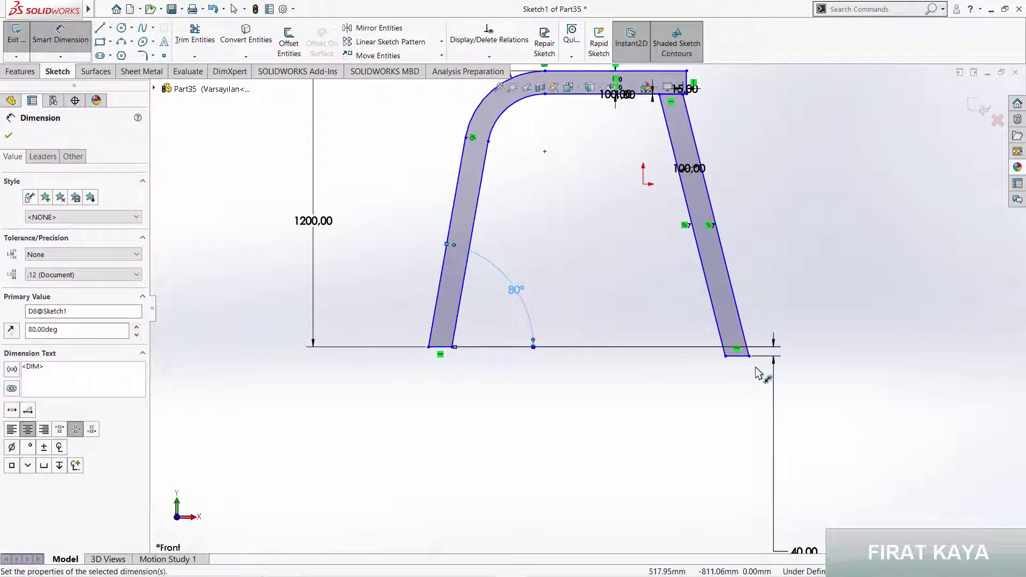
pyautogui.click(732, 357)
pyautogui.click(737, 307)
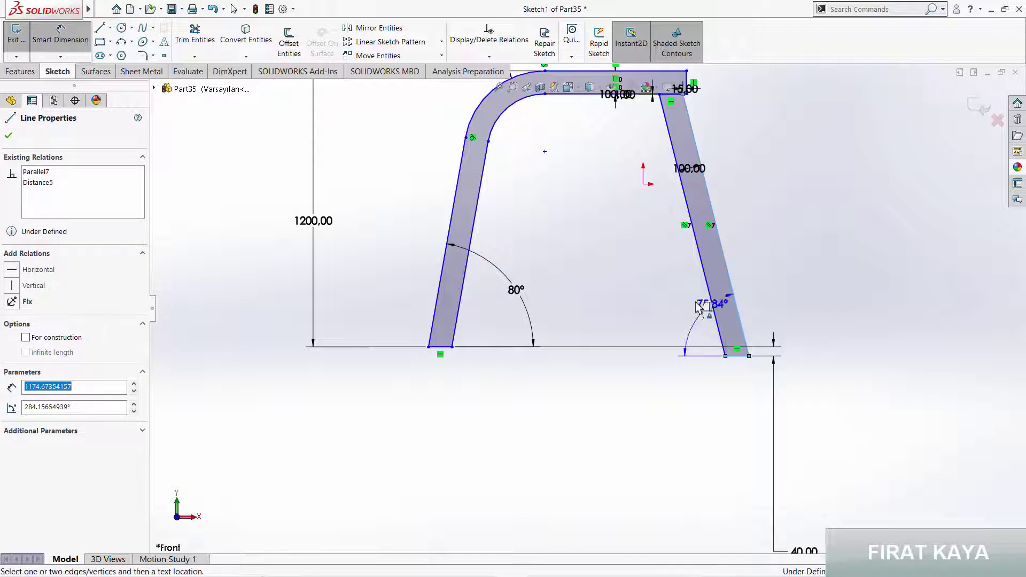
pyautogui.click(675, 305)
pyautogui.write('83')
pyautogui.press('Return')
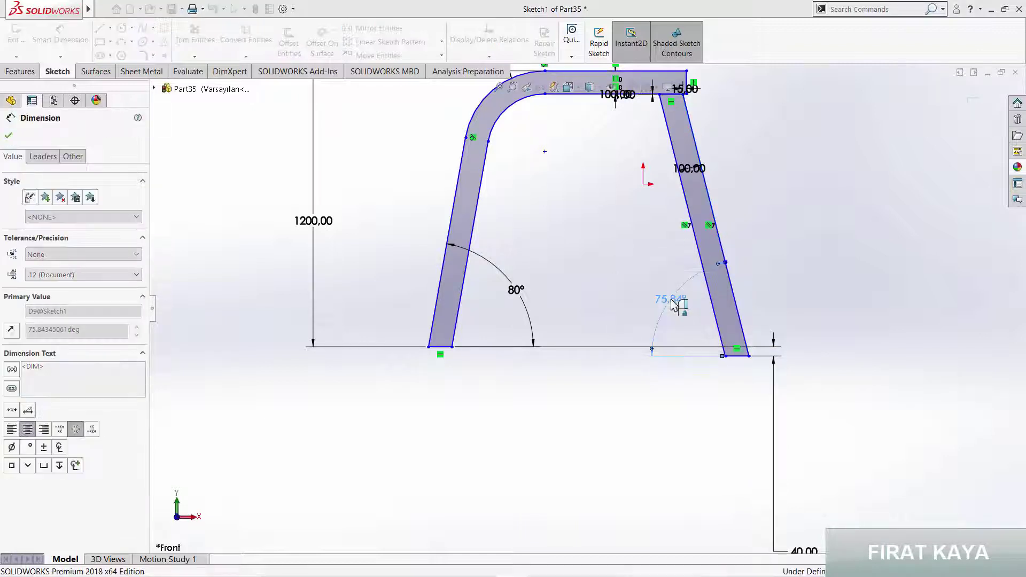
# - Change the left leg's angle dimension from 80° to 70°
pyautogui.scroll(2, 599, 212)
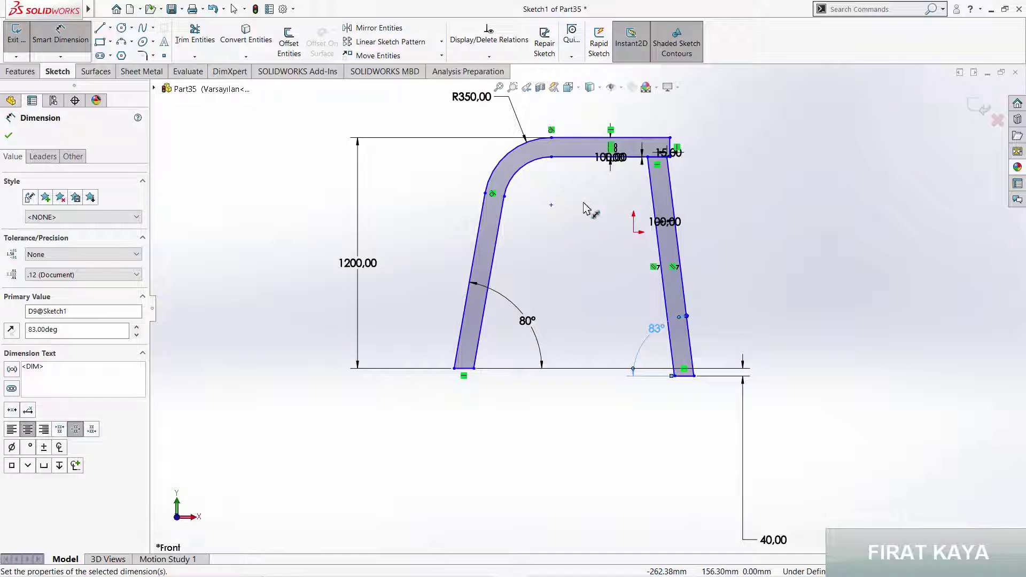
pyautogui.click(528, 320)
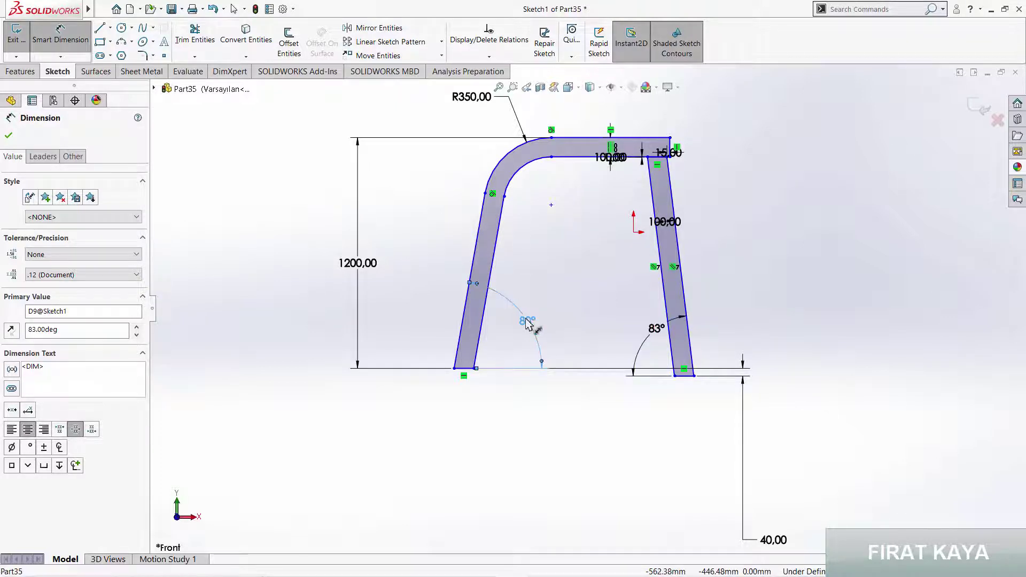
pyautogui.doubleClick(528, 322)
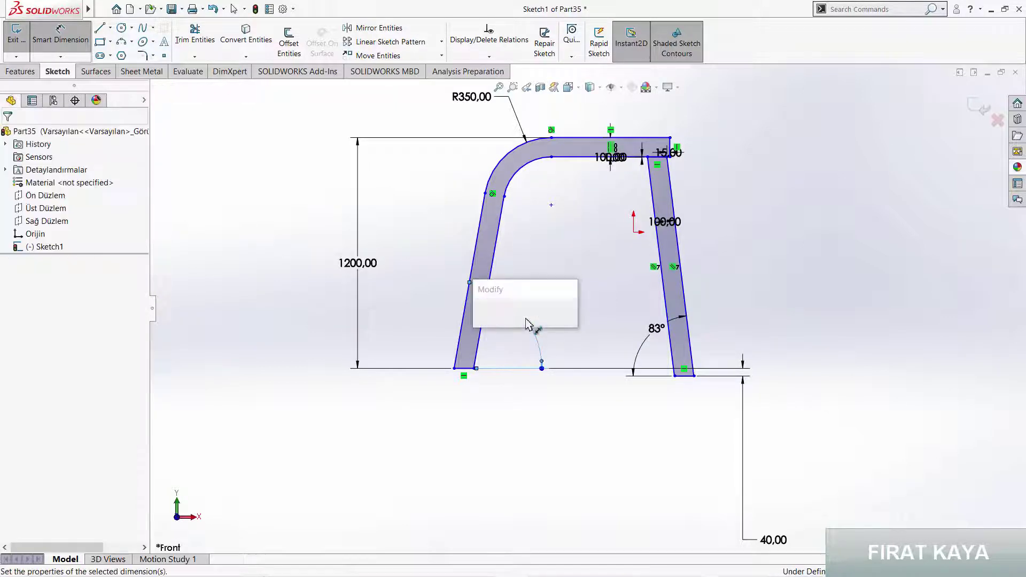
pyautogui.write('70')
pyautogui.press('Return')
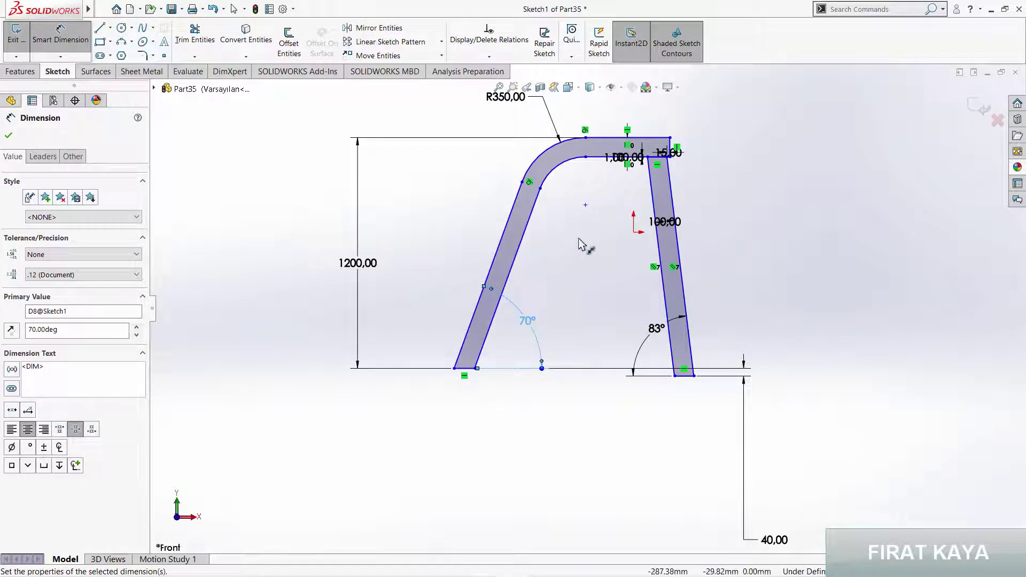
# - Dimension the frame's overall base width as 1630 mm
pyautogui.click(454, 374)
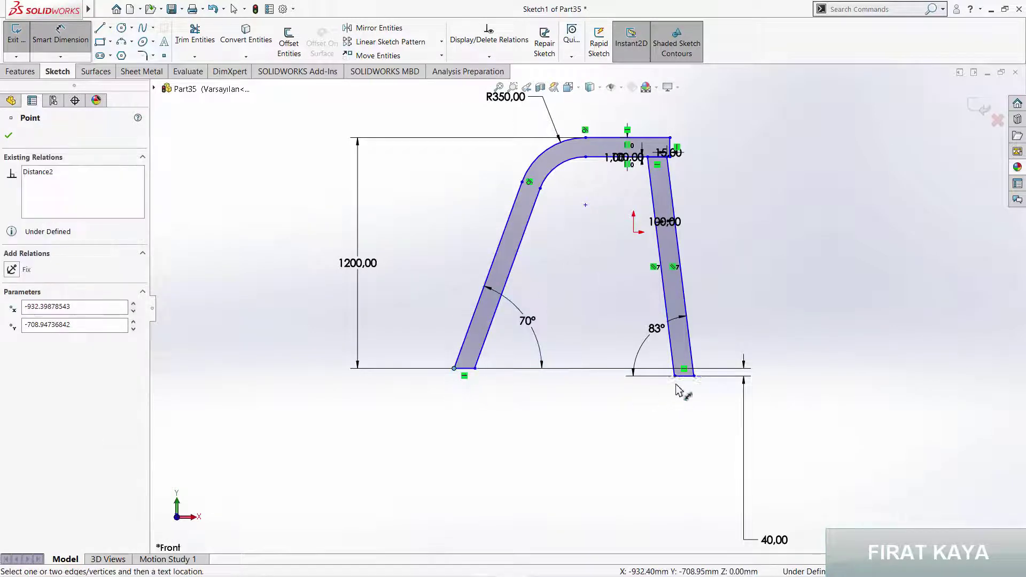
pyautogui.click(693, 381)
pyautogui.click(608, 425)
pyautogui.write('1630')
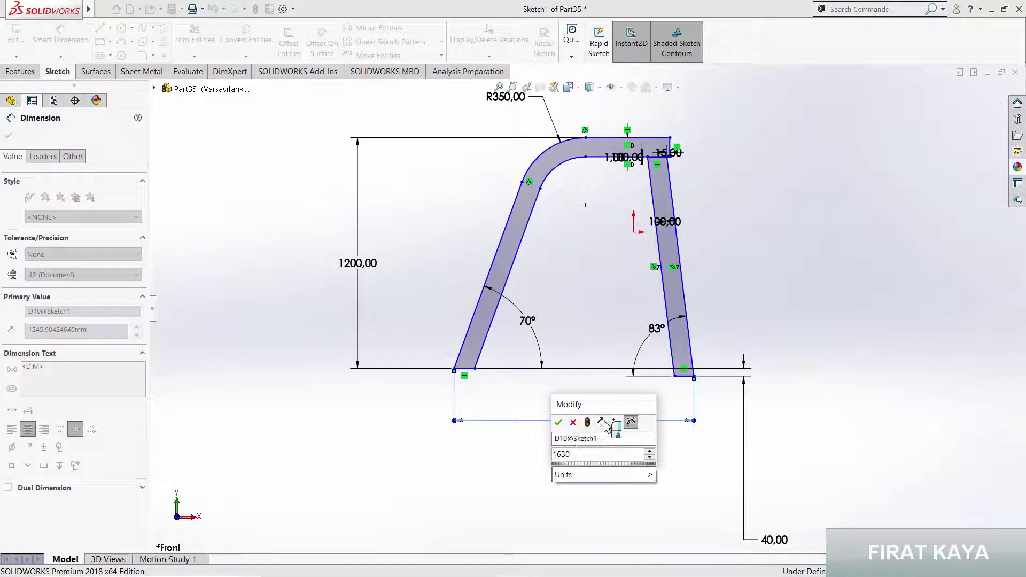
pyautogui.press('Return')
pyautogui.press('Escape')
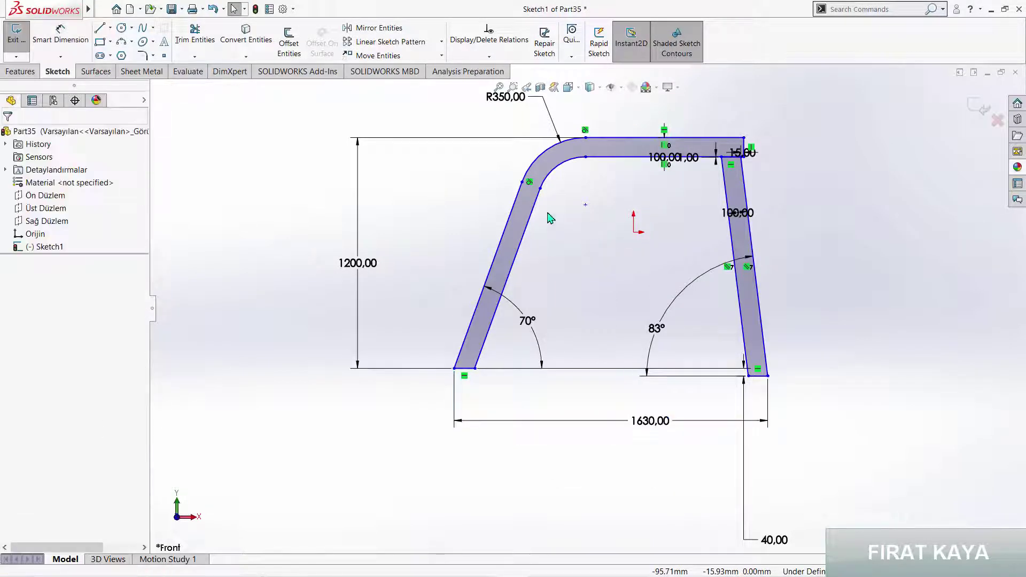
# - Extrude the frame profile 40 mm deep
pyautogui.click(20, 71)
pyautogui.click(21, 40)
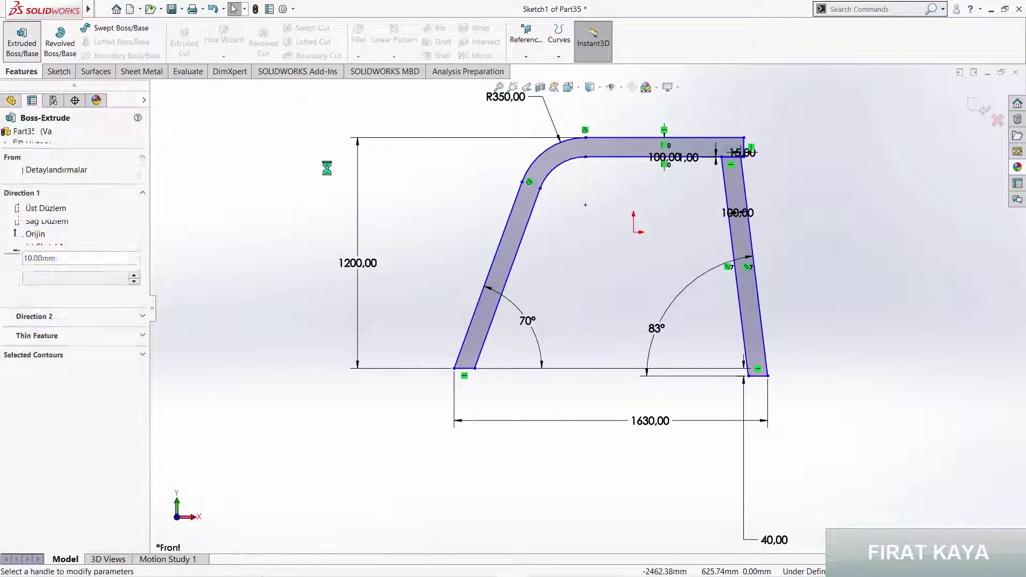
pyautogui.write('40')
pyautogui.press('Return')
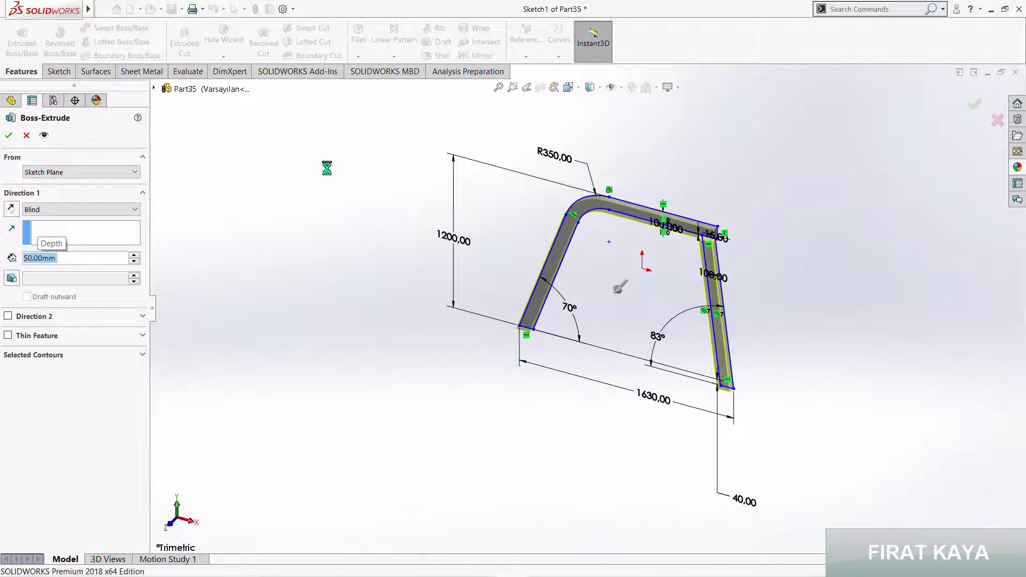
pyautogui.press('Return')
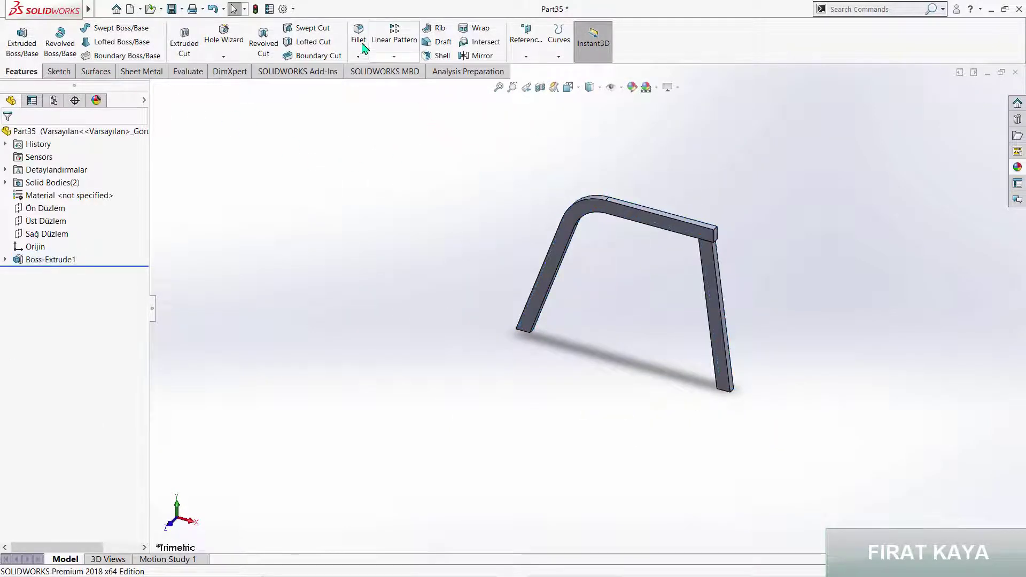
# - Fillet the bent top tube's four long edges at 10 mm
pyautogui.moveTo(555, 235)
pyautogui.mouseDown(button='middle')
pyautogui.moveTo(568, 287)
pyautogui.moveTo(568, 245)
pyautogui.mouseUp(button='middle')
pyautogui.click(560, 217)
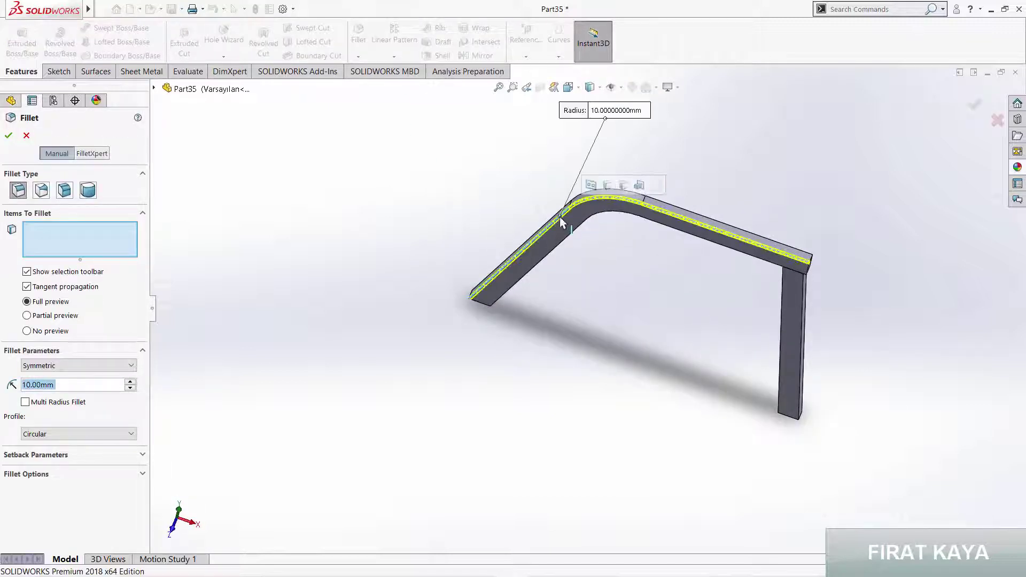
pyautogui.moveTo(707, 196)
pyautogui.mouseDown(button='middle')
pyautogui.moveTo(688, 223)
pyautogui.moveTo(578, 237)
pyautogui.moveTo(623, 237)
pyautogui.moveTo(751, 304)
pyautogui.mouseUp(button='middle')
pyautogui.click(676, 219)
pyautogui.click(573, 229)
pyautogui.click(627, 233)
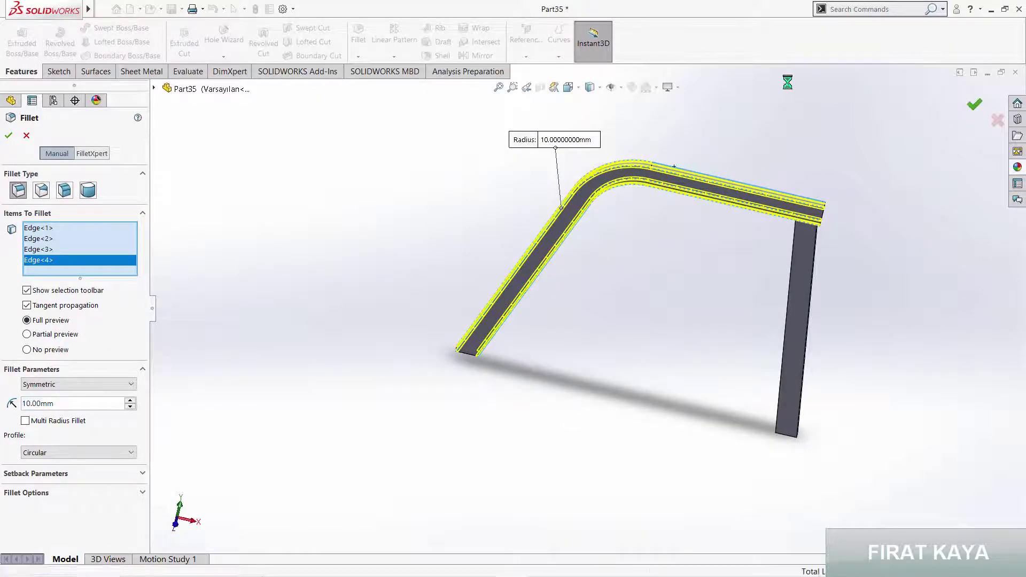
pyautogui.click(974, 103)
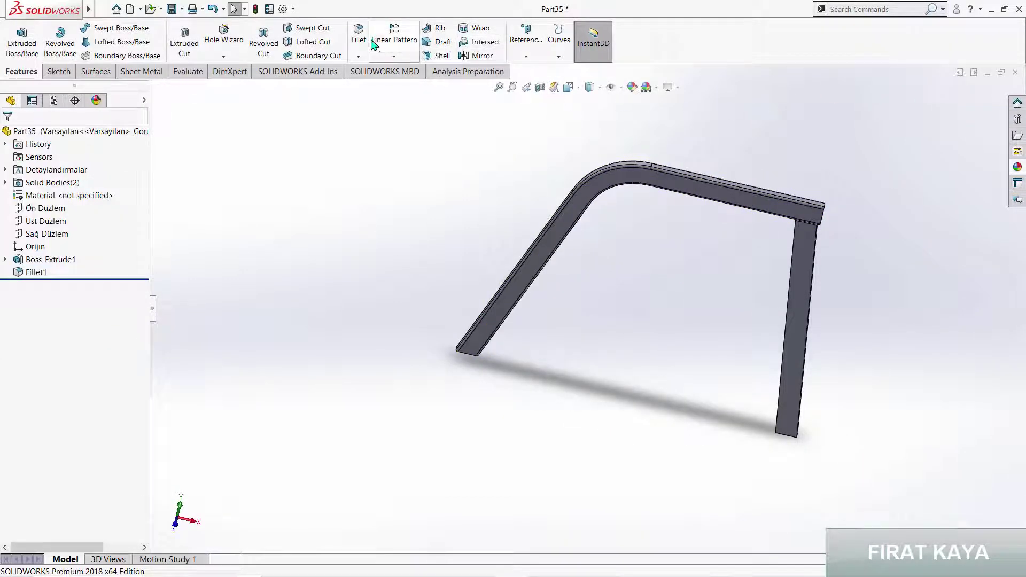
# - Select the right leg's four long edges for a new fillet
pyautogui.press('Return')
pyautogui.scroll(-5, 765, 283)
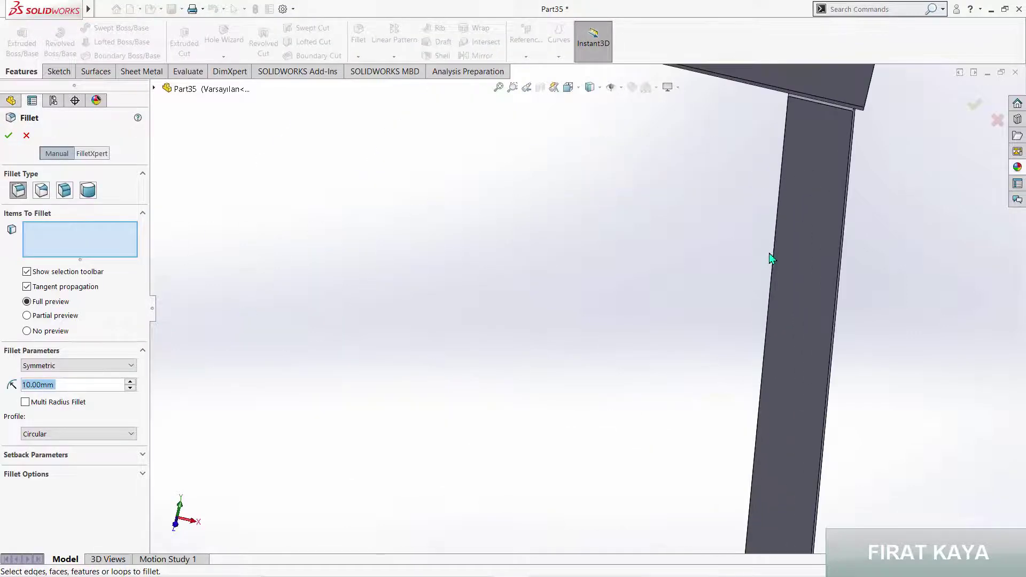
pyautogui.click(776, 235)
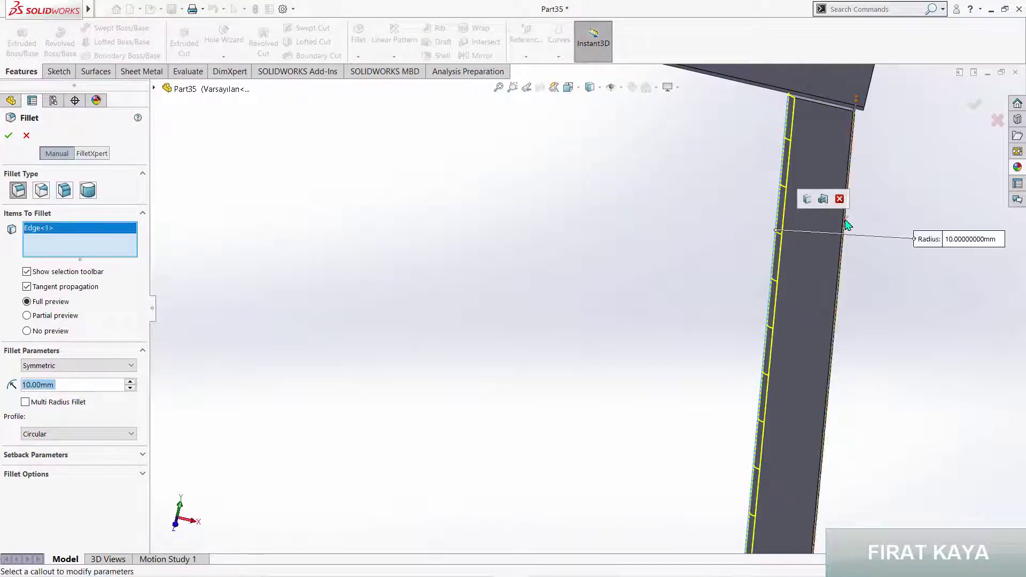
pyautogui.click(845, 227)
pyautogui.moveTo(845, 227); pyautogui.dragTo(786, 258, button='middle')
pyautogui.scroll(-3, 850, 210)
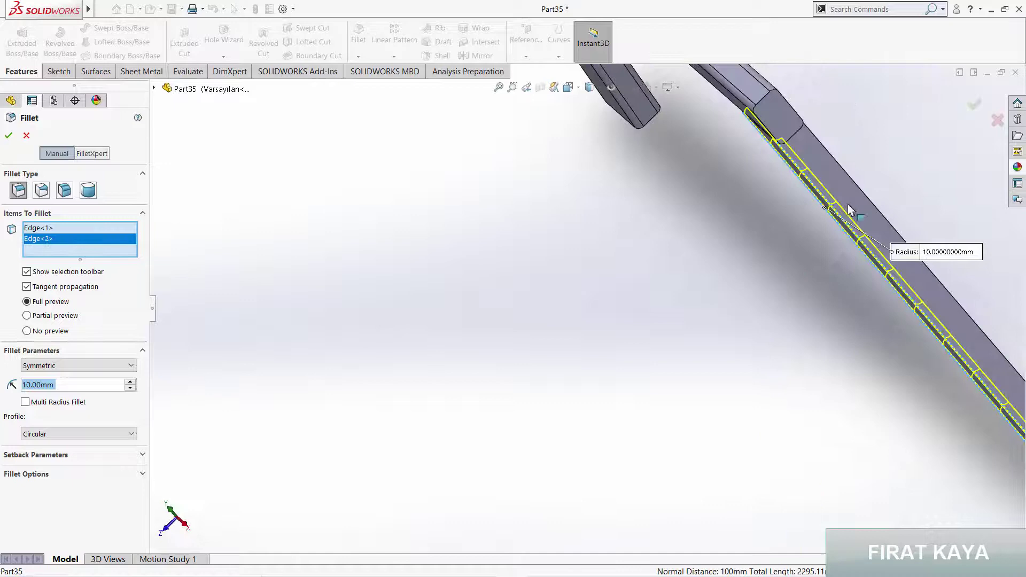
pyautogui.click(839, 177)
pyautogui.scroll(3, 824, 193)
pyautogui.moveTo(807, 206); pyautogui.dragTo(793, 420, button='middle')
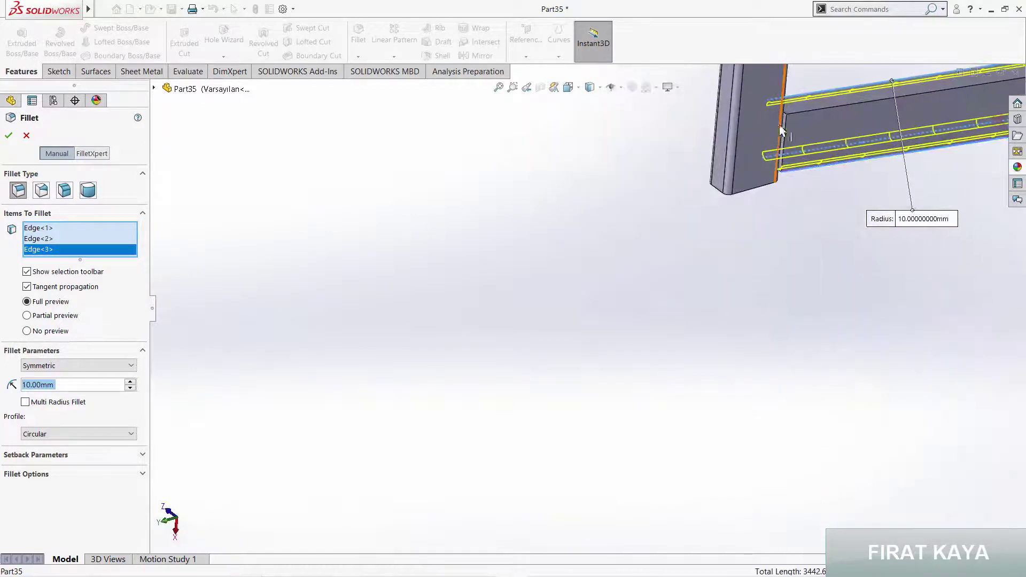
pyautogui.click(797, 114)
# - Give the leg fillet a 15 mm radius and finish it
pyautogui.scroll(3, 663, 239)
pyautogui.moveTo(662, 239)
pyautogui.mouseDown(button='middle')
pyautogui.moveTo(836, 13)
pyautogui.moveTo(882, 187)
pyautogui.moveTo(682, 371)
pyautogui.mouseUp(button='middle')
pyautogui.scroll(-3, 600, 379)
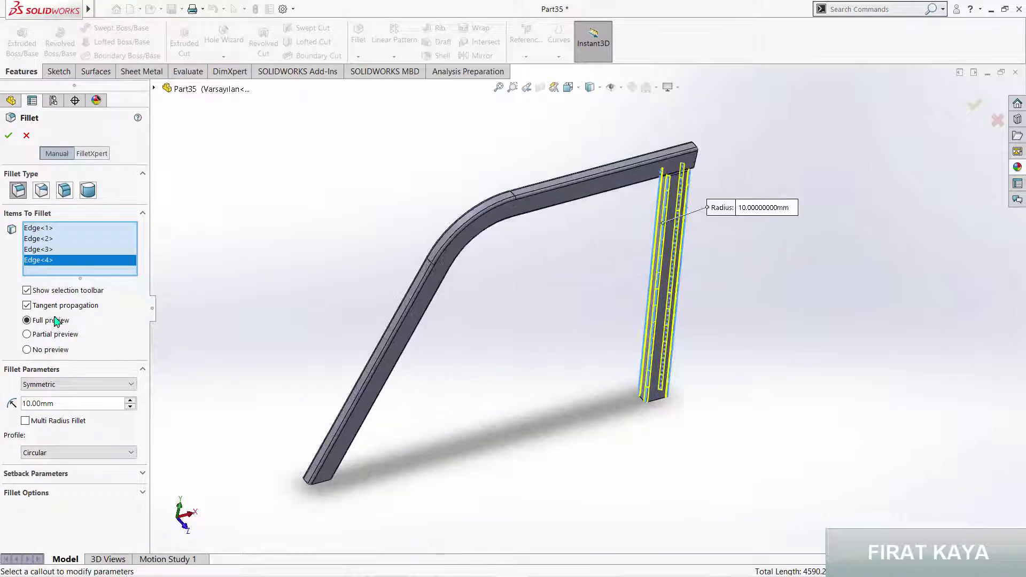
pyautogui.click(65, 408)
pyautogui.write('15')
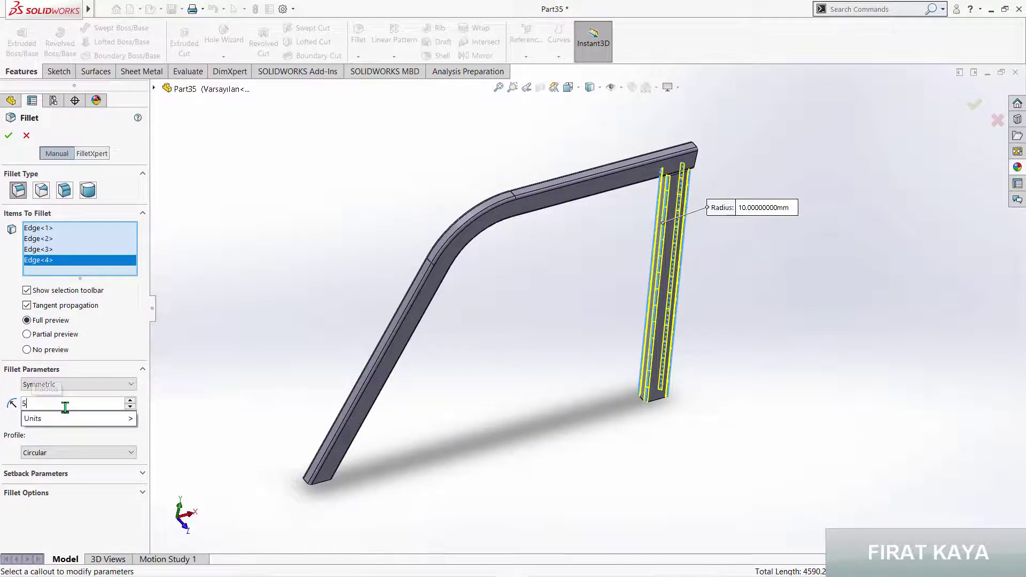
pyautogui.press('Return')
pyautogui.press('Return')
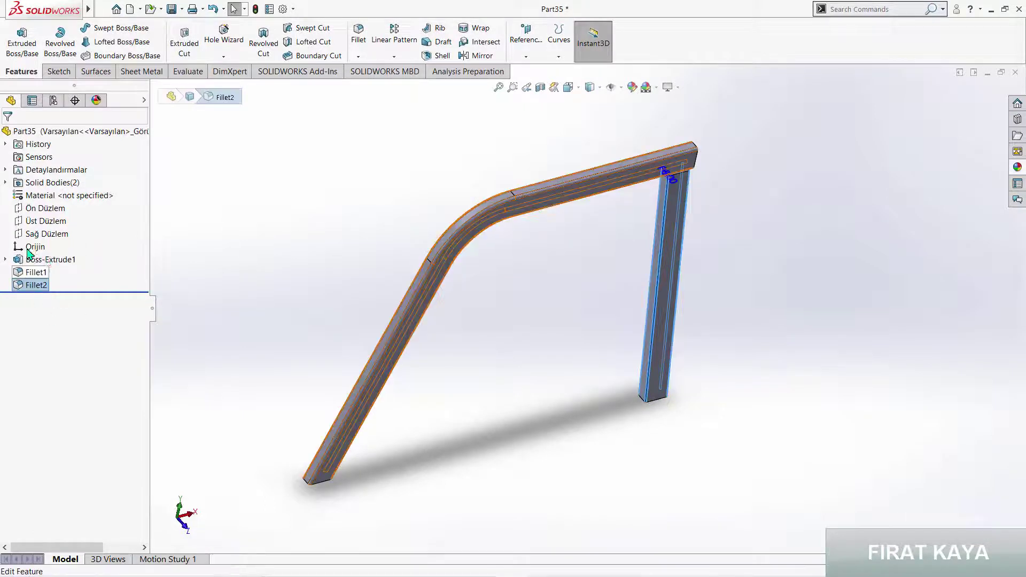
# - Edit Fillet2's radius to 10 mm
pyautogui.click(37, 272)
pyautogui.doubleClick(48, 272)
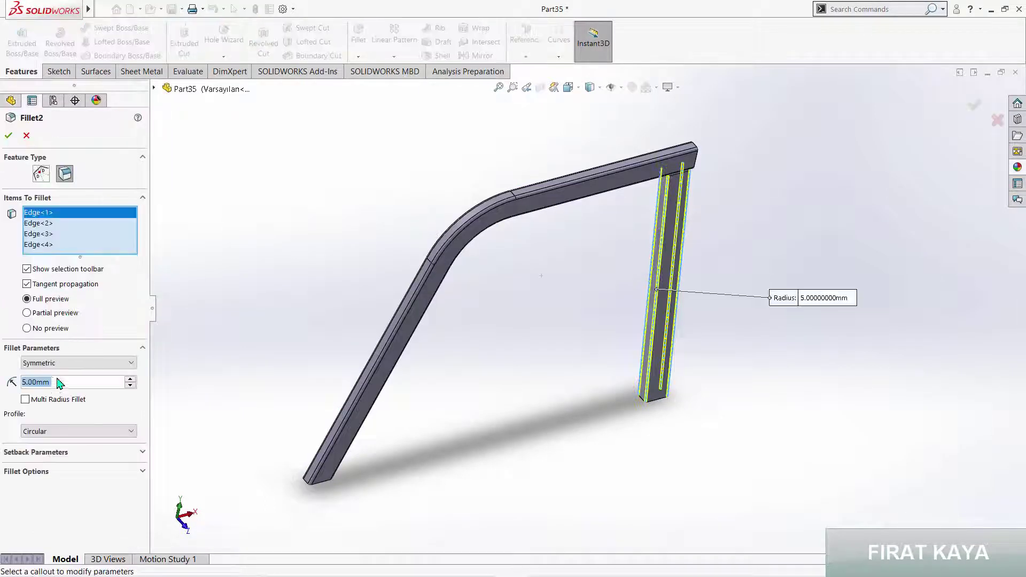
pyautogui.write('10')
pyautogui.press('Return')
pyautogui.press('Return')
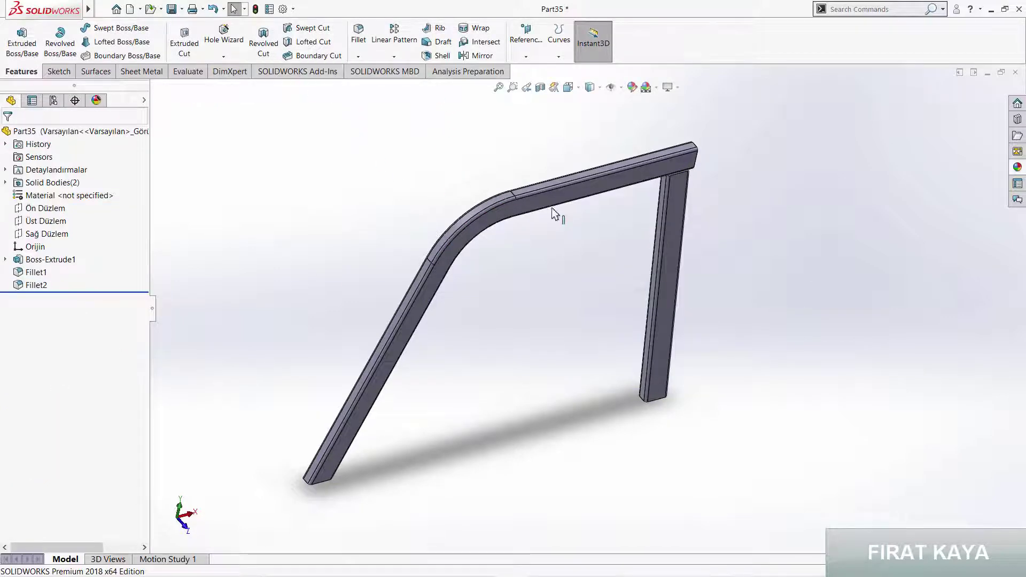
pyautogui.moveTo(550, 153)
pyautogui.mouseDown(button='middle')
pyautogui.moveTo(465, 138)
pyautogui.moveTo(268, 143)
pyautogui.mouseUp(button='middle')
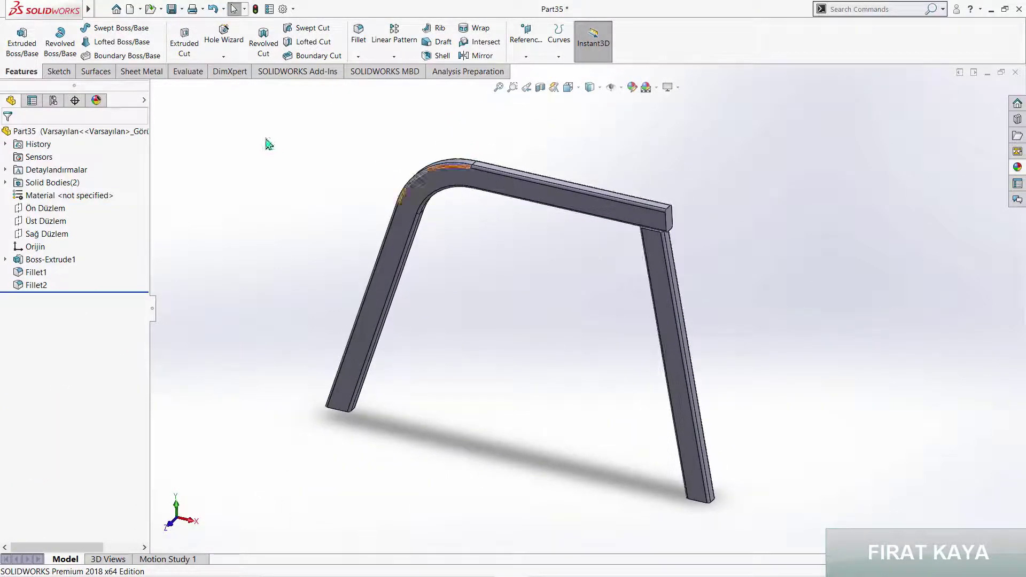
pyautogui.click(394, 38)
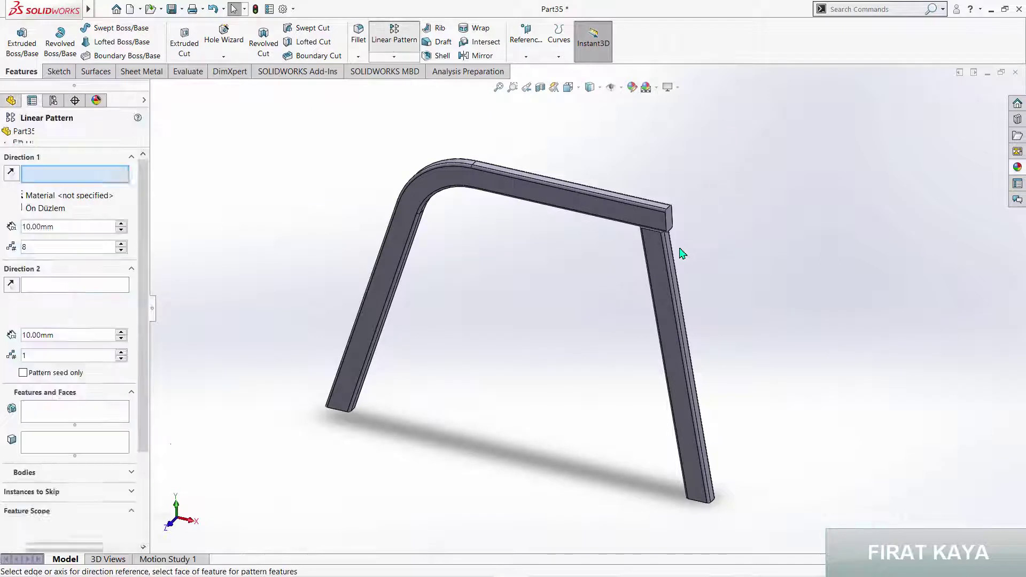
# - Linear-pattern both frame bodies along the top beam's end edge at 1095 mm spacing
pyautogui.scroll(-3, 663, 211)
pyautogui.click(646, 187)
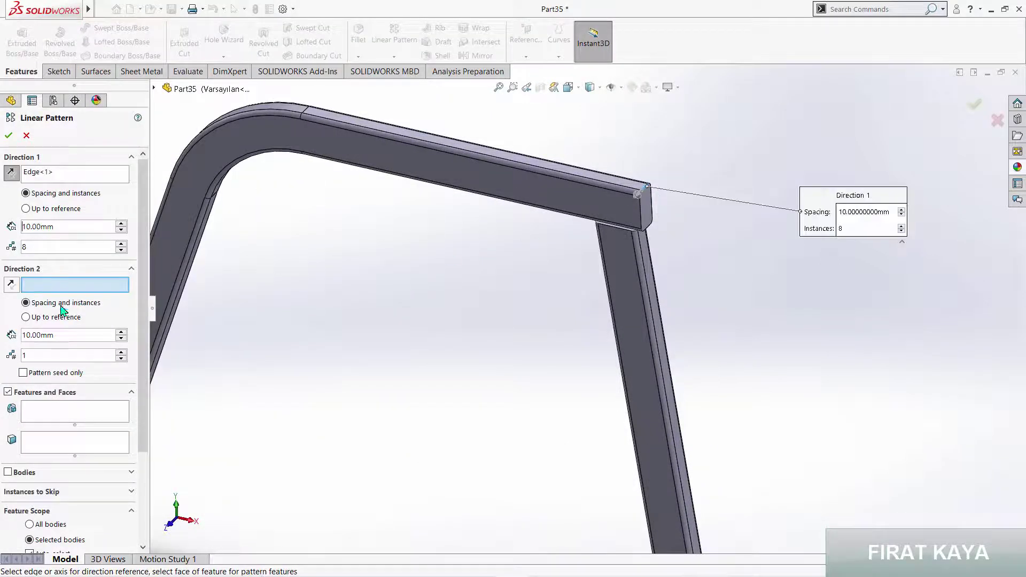
pyautogui.click(14, 474)
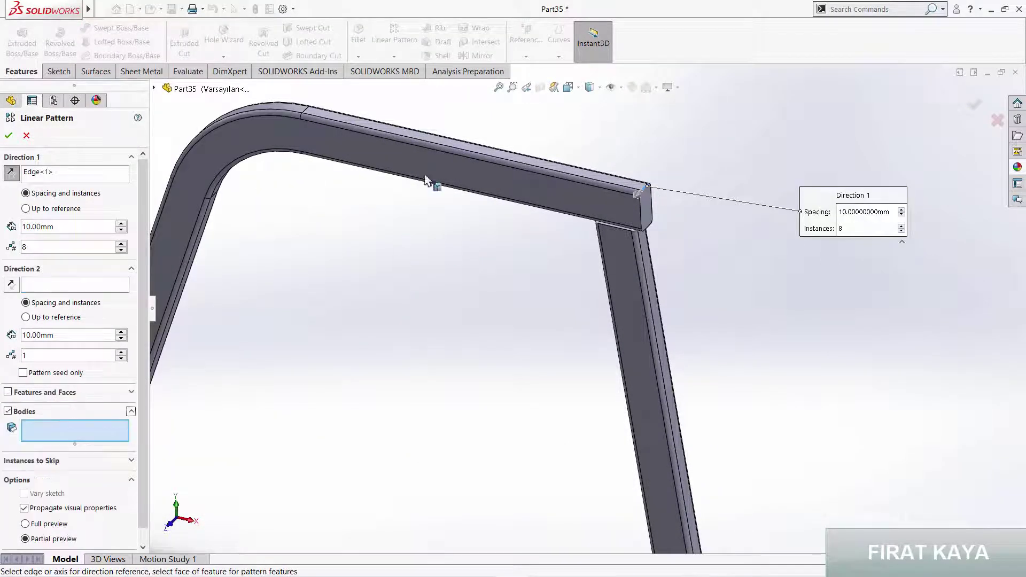
pyautogui.click(615, 214)
pyautogui.click(620, 300)
pyautogui.scroll(3, 508, 428)
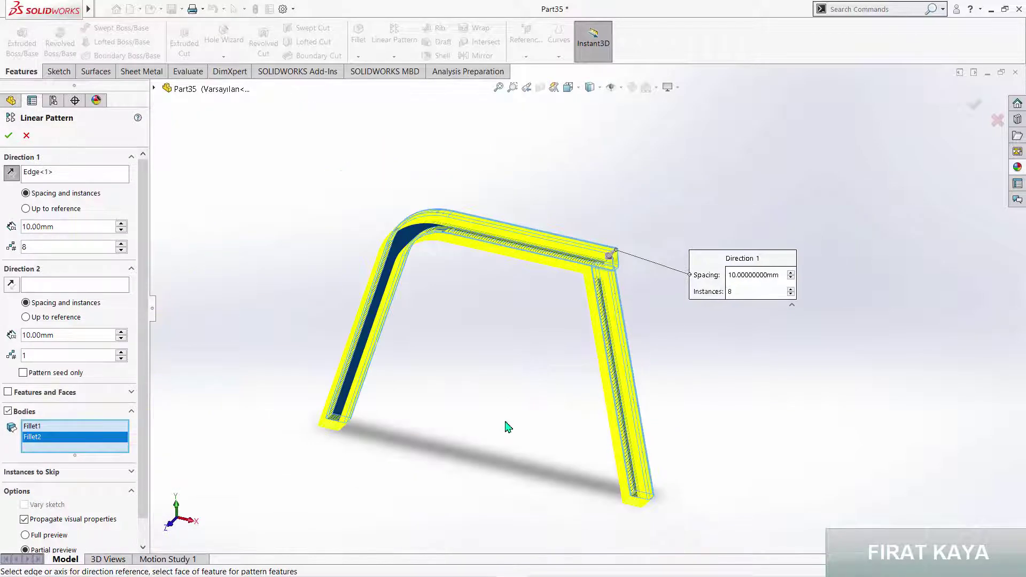
pyautogui.scroll(-2, 508, 428)
pyautogui.click(75, 229)
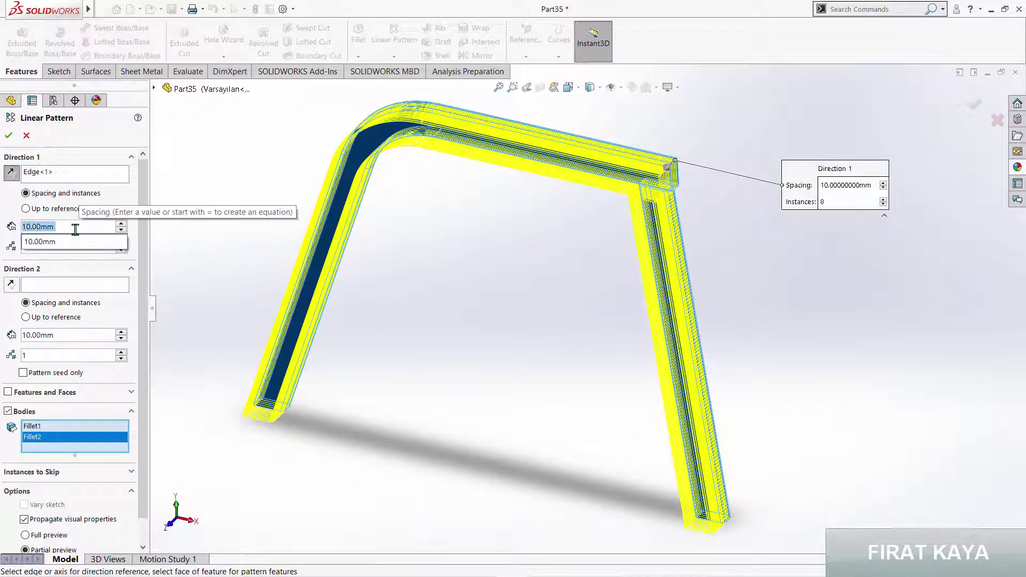
pyautogui.write('1145-')
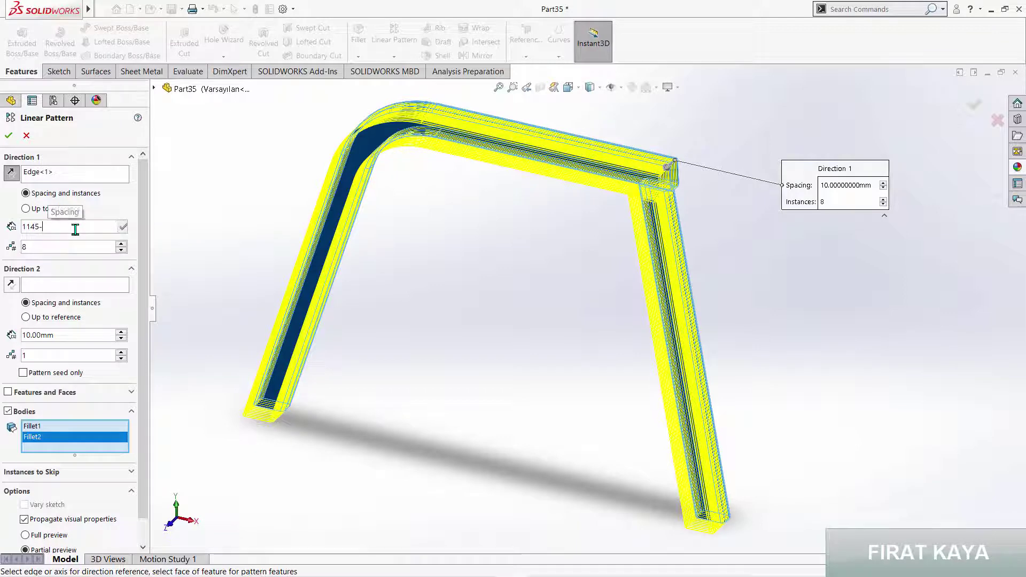
pyautogui.press('Return')
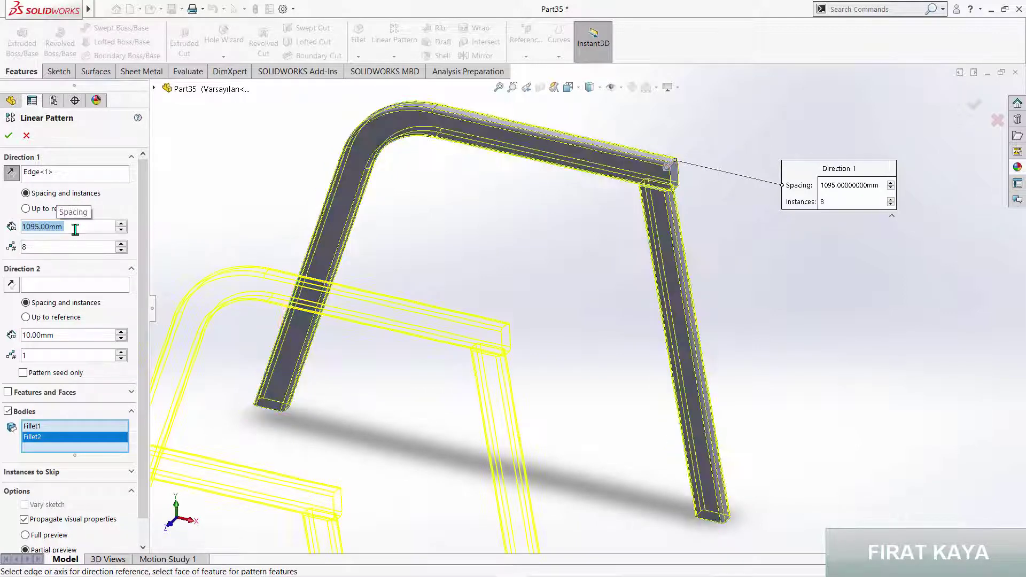
pyautogui.press('Return')
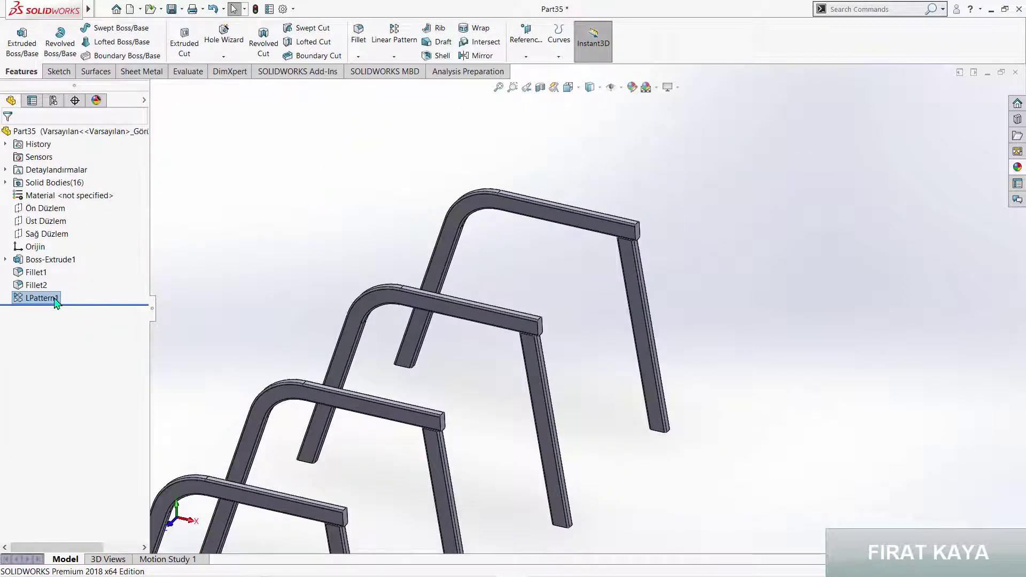
# - Edit LPattern1 to 2 instances
pyautogui.click(56, 303)
pyautogui.click(63, 263)
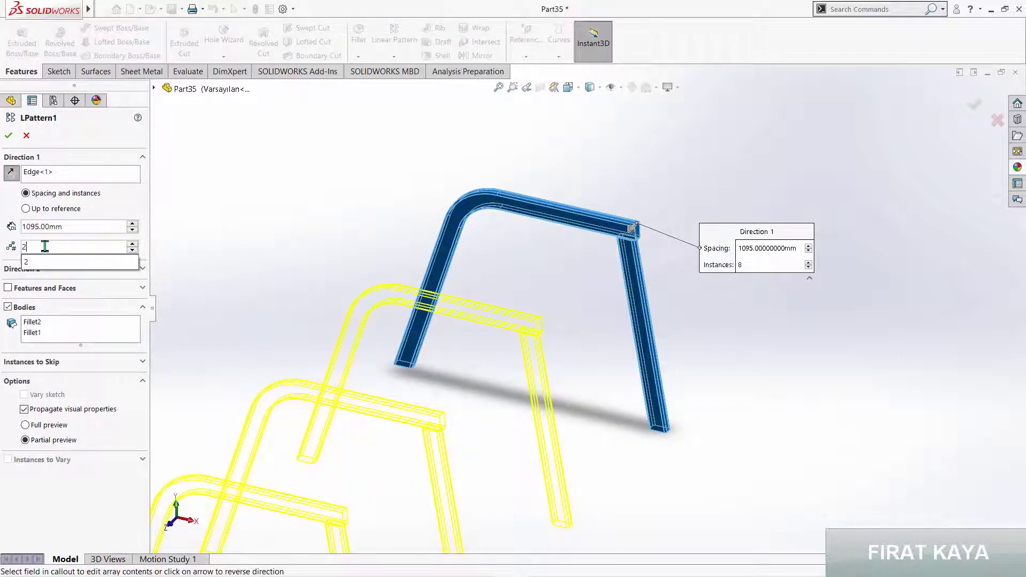
pyautogui.write('2')
pyautogui.press('Return')
pyautogui.scroll(-5, 643, 251)
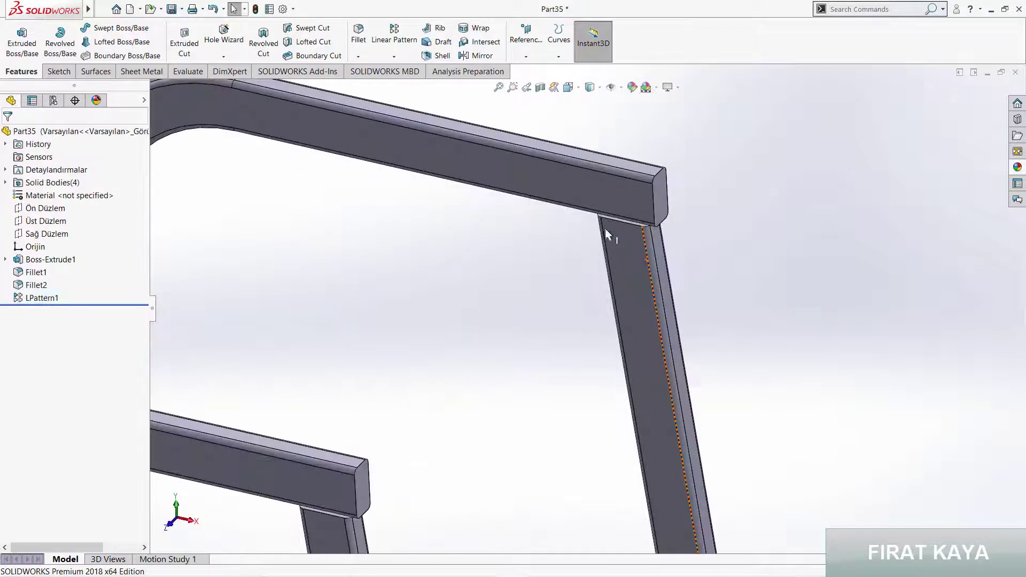
# - Start a sketch on the frame's side face, viewed head-on
pyautogui.click(621, 195)
pyautogui.click(661, 166)
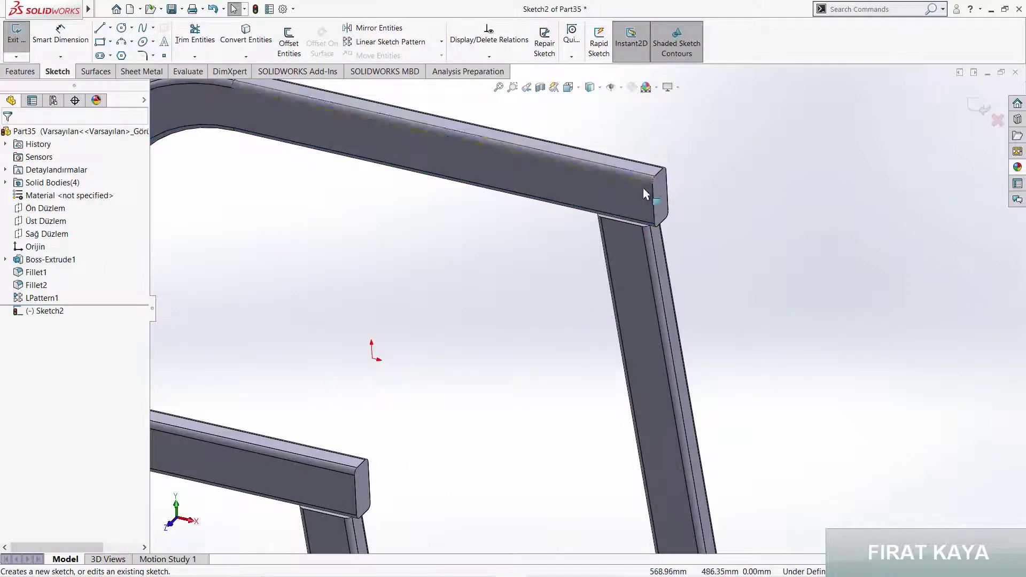
pyautogui.press('space')
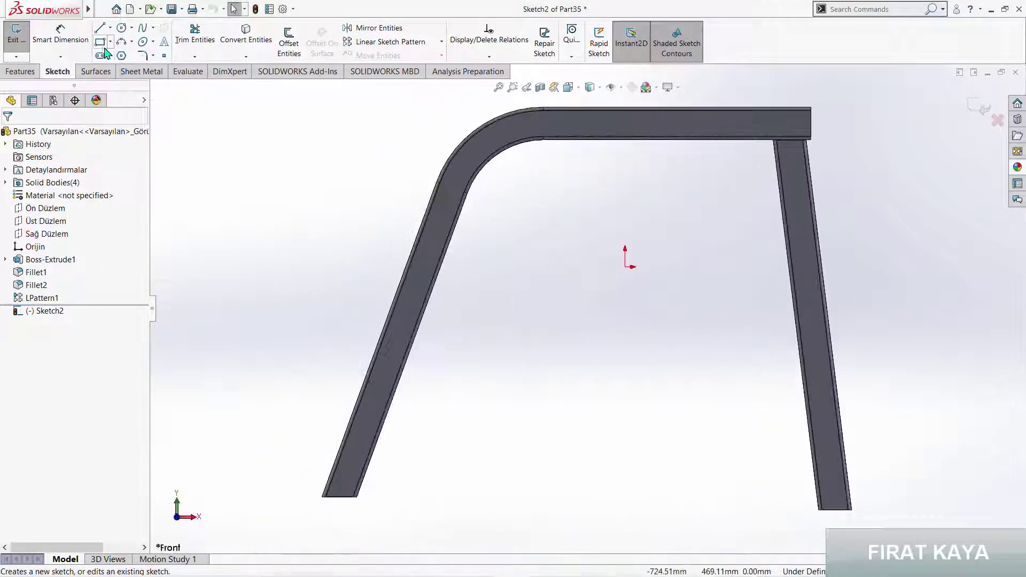
pyautogui.scroll(-5, 764, 155)
pyautogui.scroll(1, 652, 161)
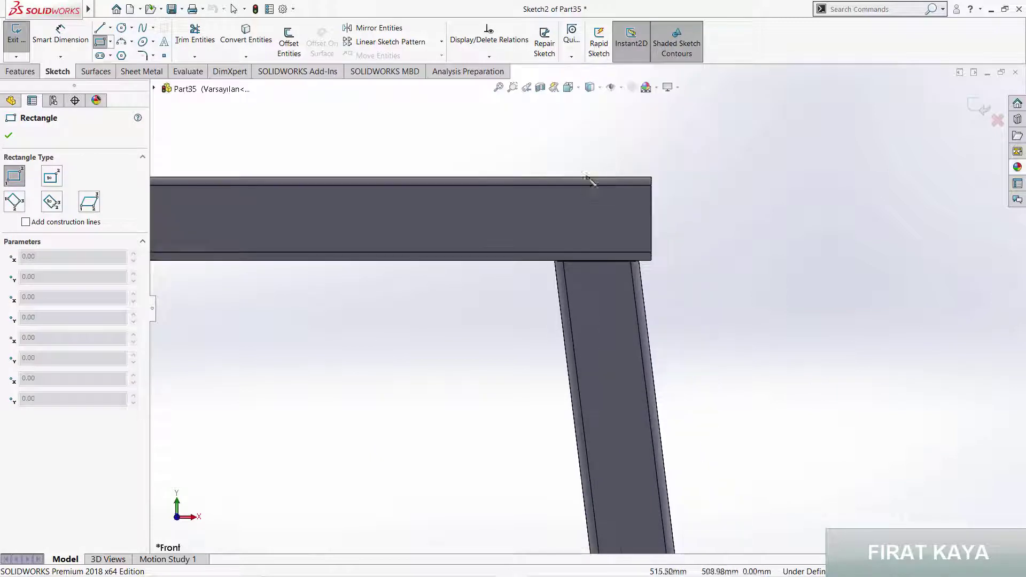
pyautogui.scroll(-3, 613, 218)
# - Draw a rectangle at the top beam's end and dimension its width to 50 mm
pyautogui.click(604, 227)
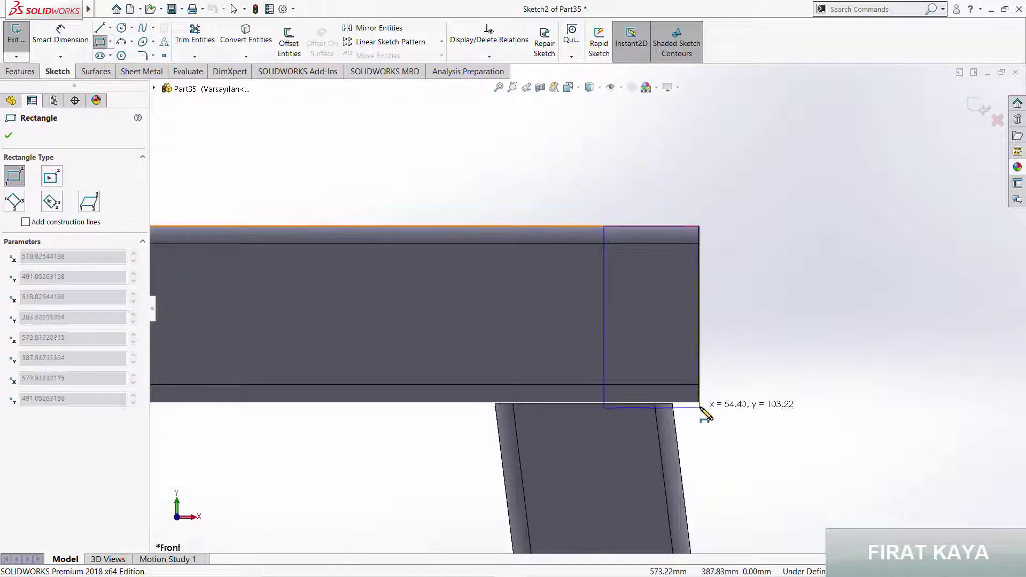
pyautogui.click(699, 402)
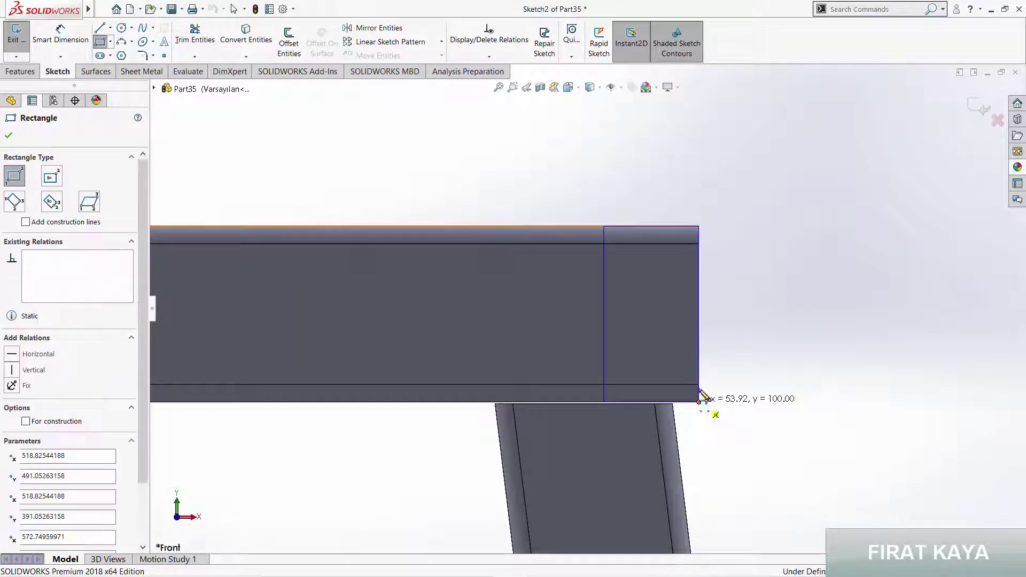
pyautogui.press('Escape')
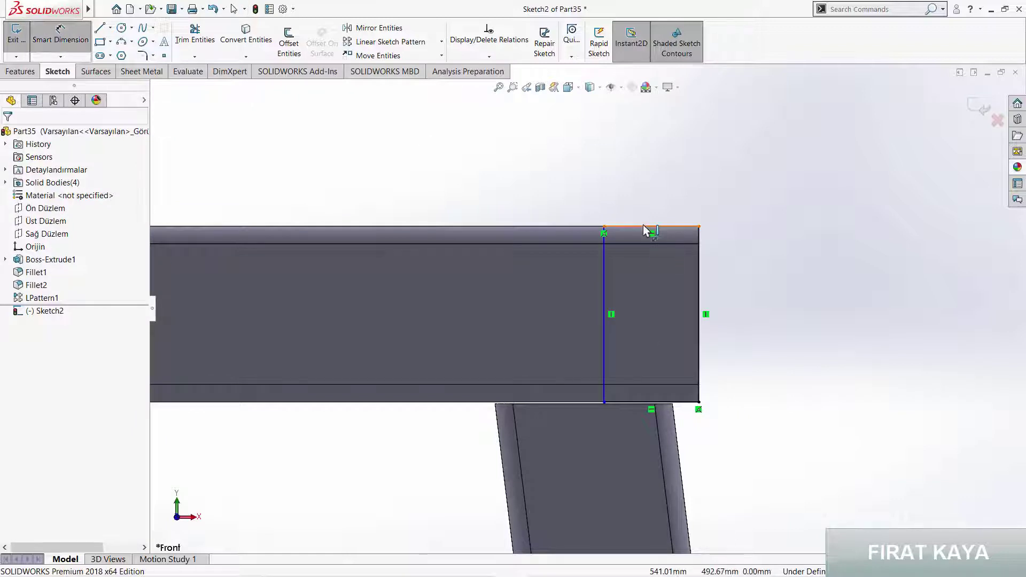
pyautogui.click(636, 210)
pyautogui.click(635, 199)
pyautogui.write('5')
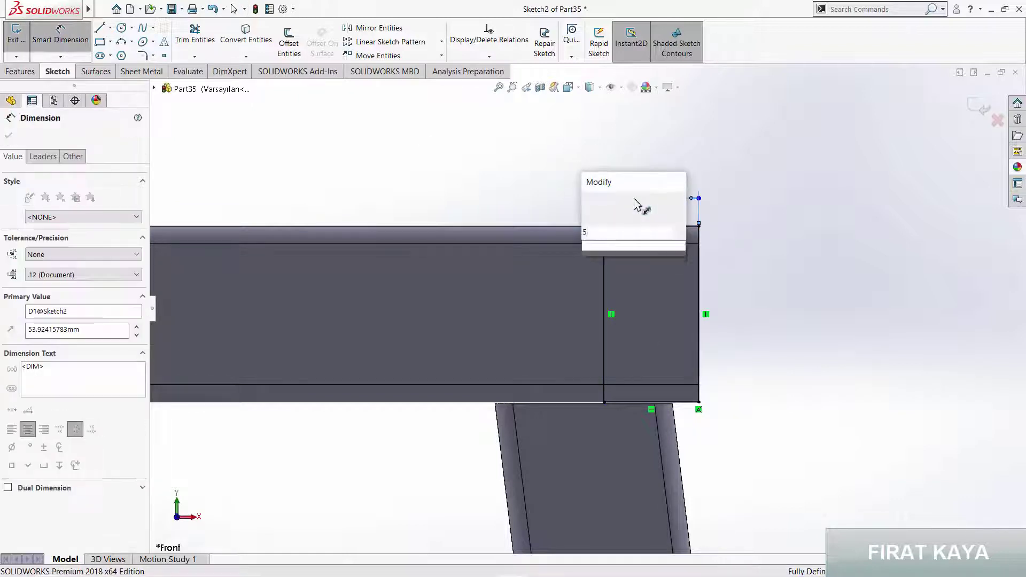
pyautogui.press('Return')
pyautogui.press('Escape')
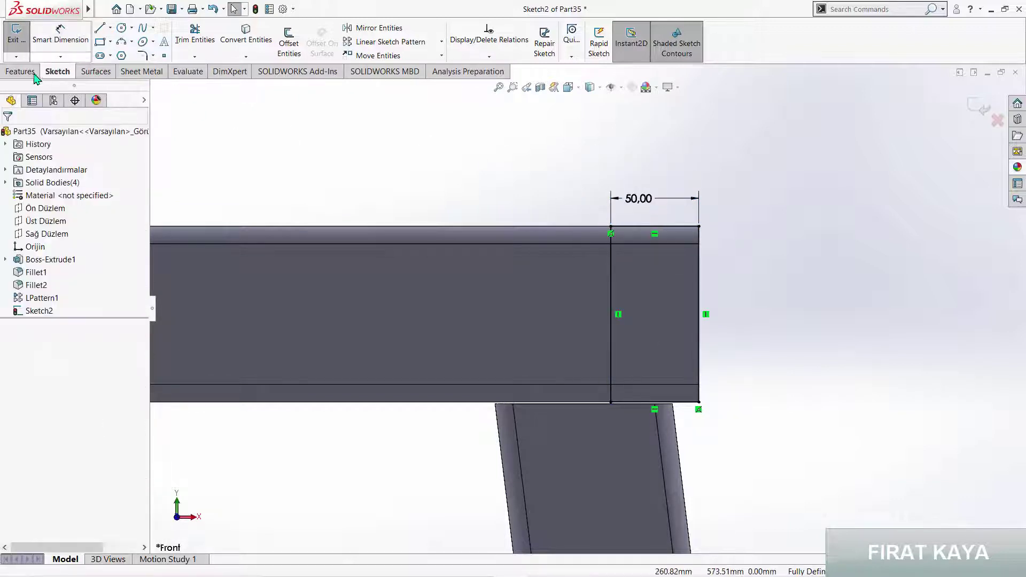
pyautogui.click(21, 72)
pyautogui.click(21, 40)
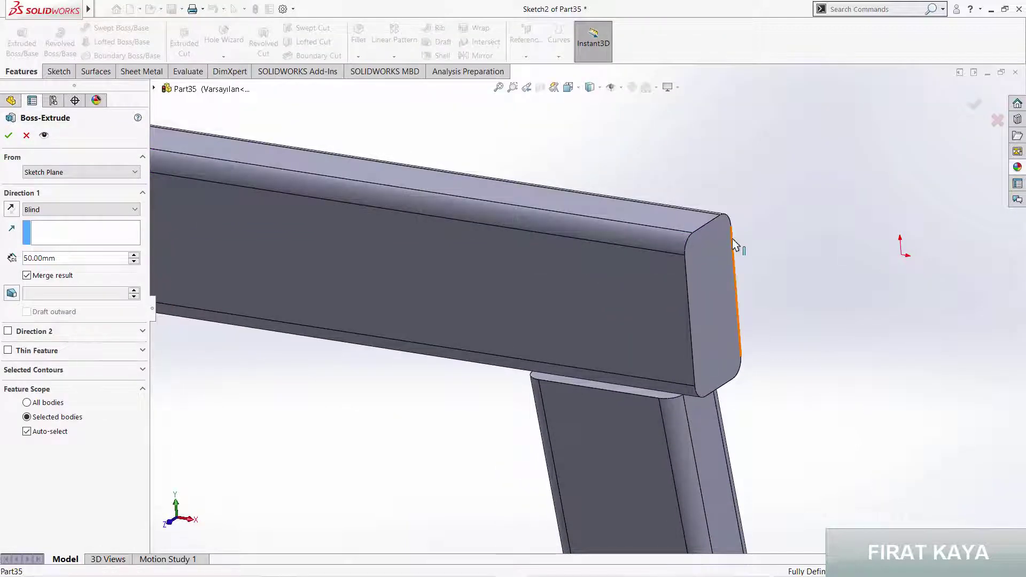
# - Extrude the rectangle across to the other frame as a crossbar
pyautogui.click(732, 243)
pyautogui.moveTo(740, 252); pyautogui.dragTo(668, 268, button='middle')
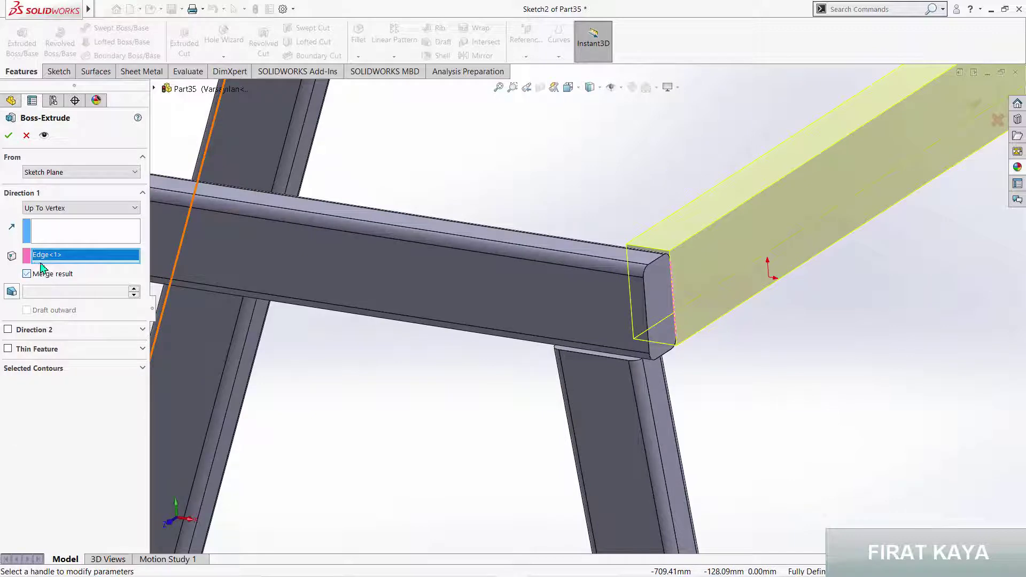
pyautogui.click(8, 135)
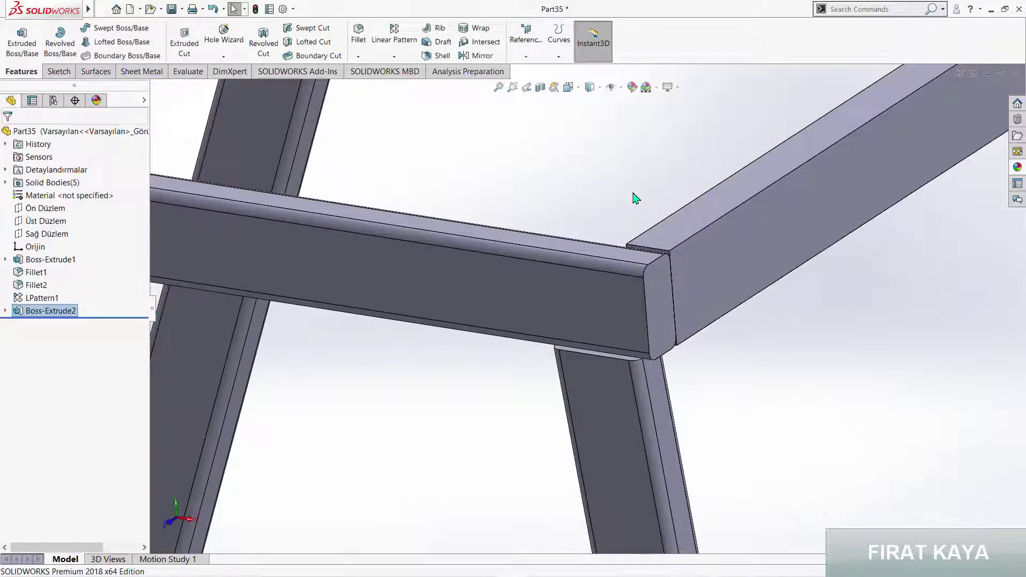
pyautogui.moveTo(634, 195); pyautogui.dragTo(403, 127, button='middle')
# - Fillet the crossbar's four long edges at 10 mm
pyautogui.press('f')
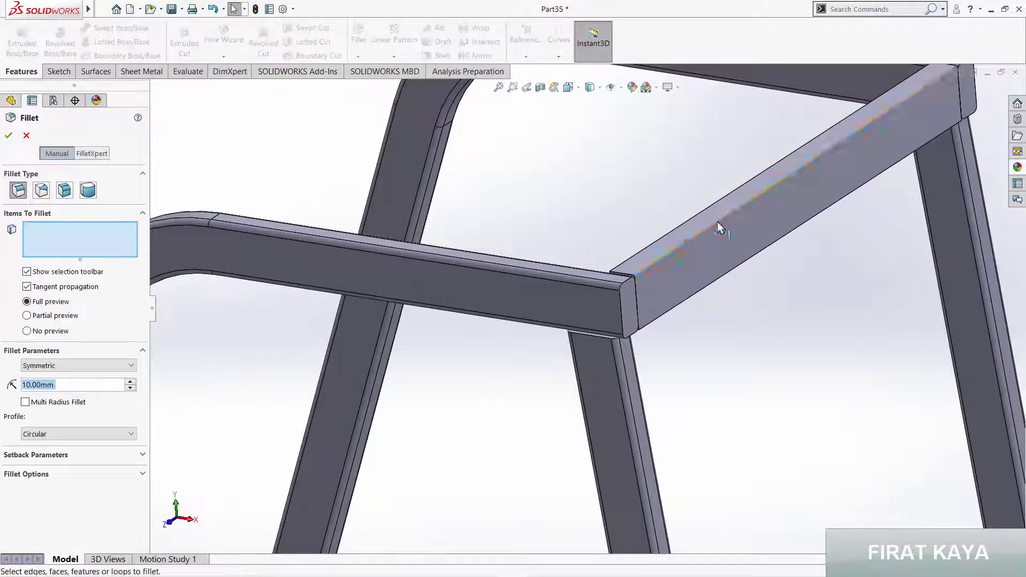
pyautogui.click(718, 223)
pyautogui.click(716, 211)
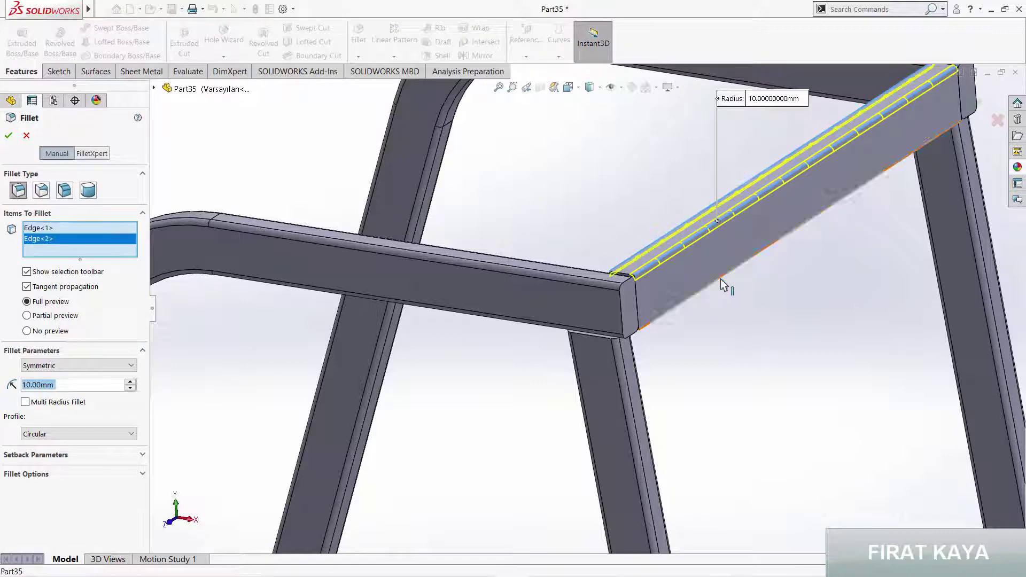
pyautogui.click(722, 283)
pyautogui.moveTo(784, 223); pyautogui.dragTo(758, 233, button='middle')
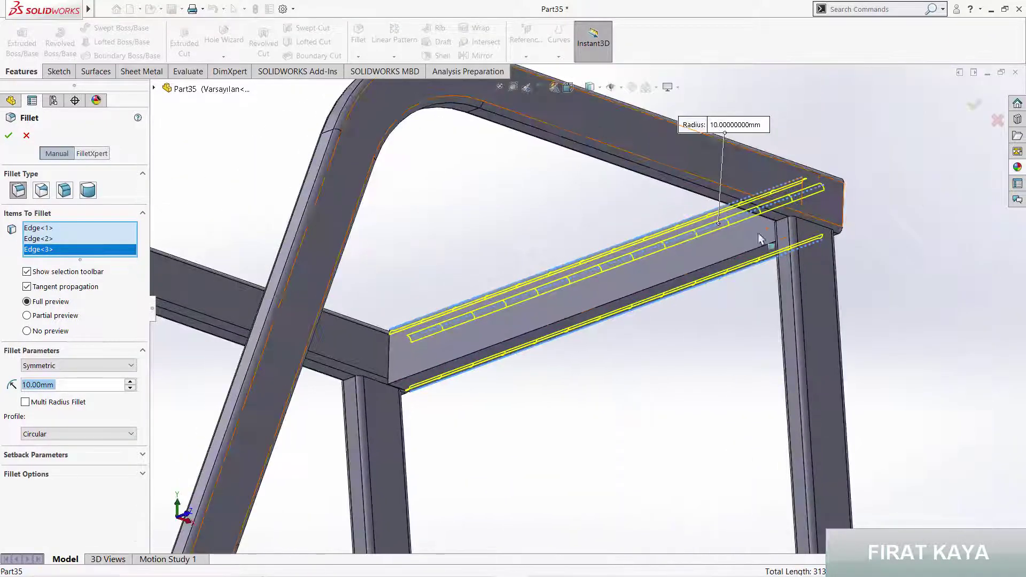
pyautogui.click(722, 266)
pyautogui.press('Return')
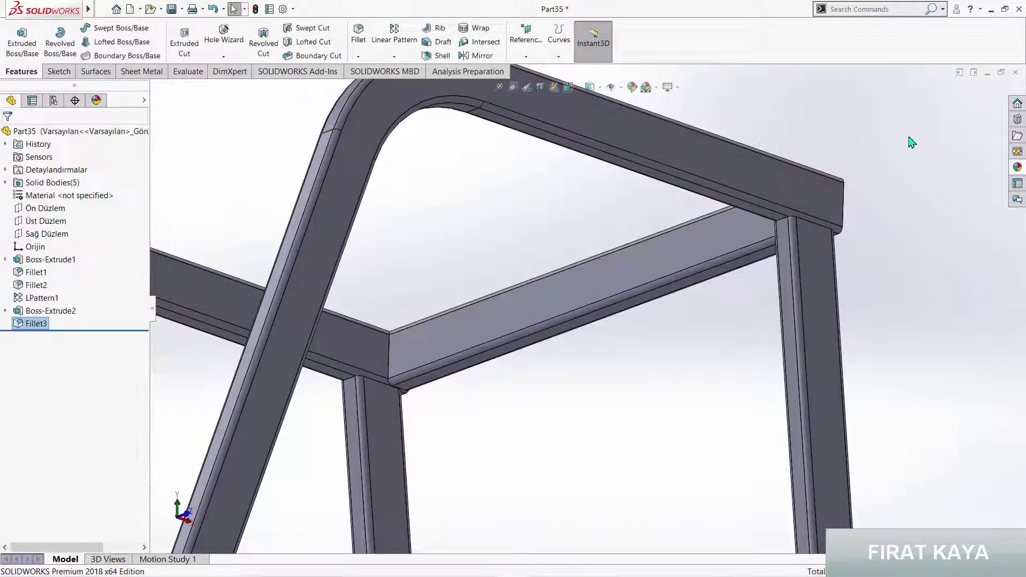
pyautogui.moveTo(909, 142)
pyautogui.mouseDown(button='middle')
pyautogui.moveTo(799, 277)
pyautogui.moveTo(618, 231)
pyautogui.moveTo(323, 187)
pyautogui.mouseUp(button='middle')
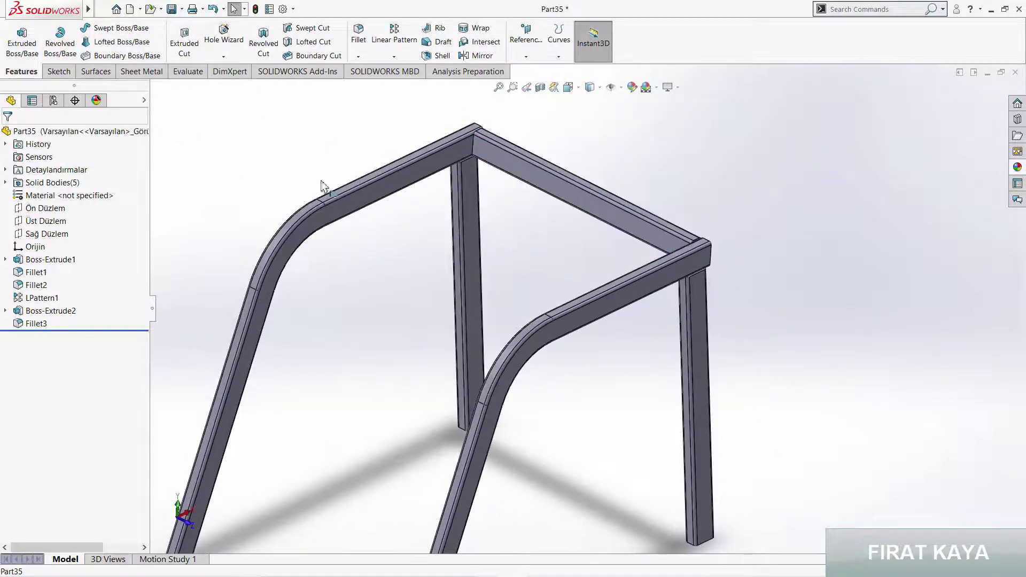
# - Pattern the filleted crossbar body along the top rail as 9 slats, 100 mm apart
pyautogui.click(401, 42)
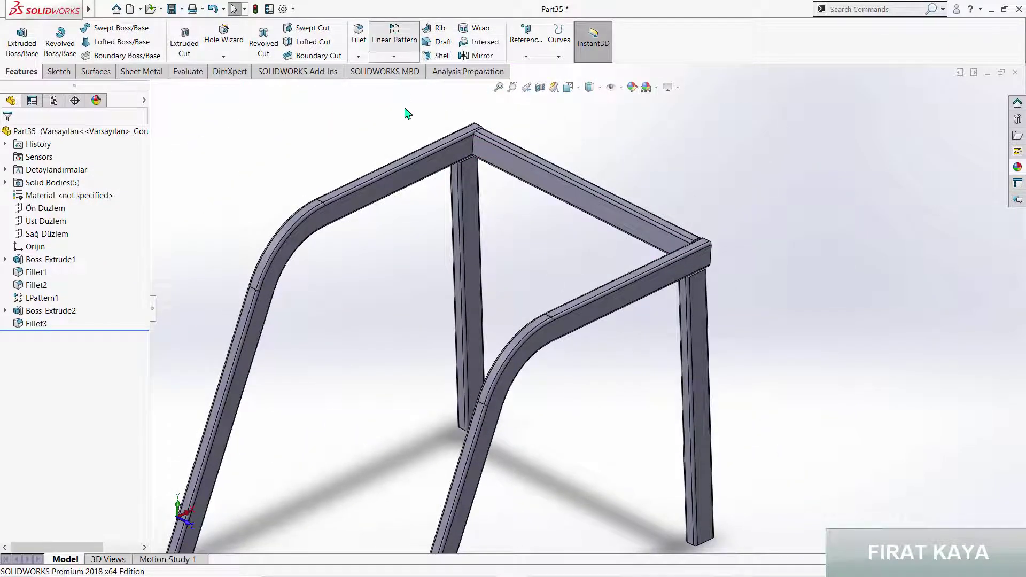
pyautogui.click(425, 153)
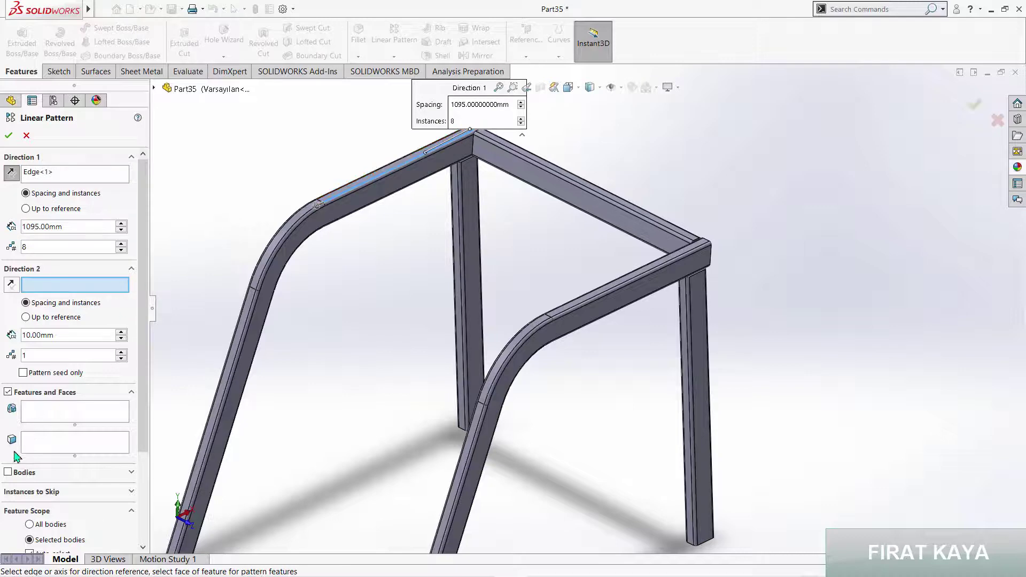
pyautogui.click(8, 473)
pyautogui.click(532, 164)
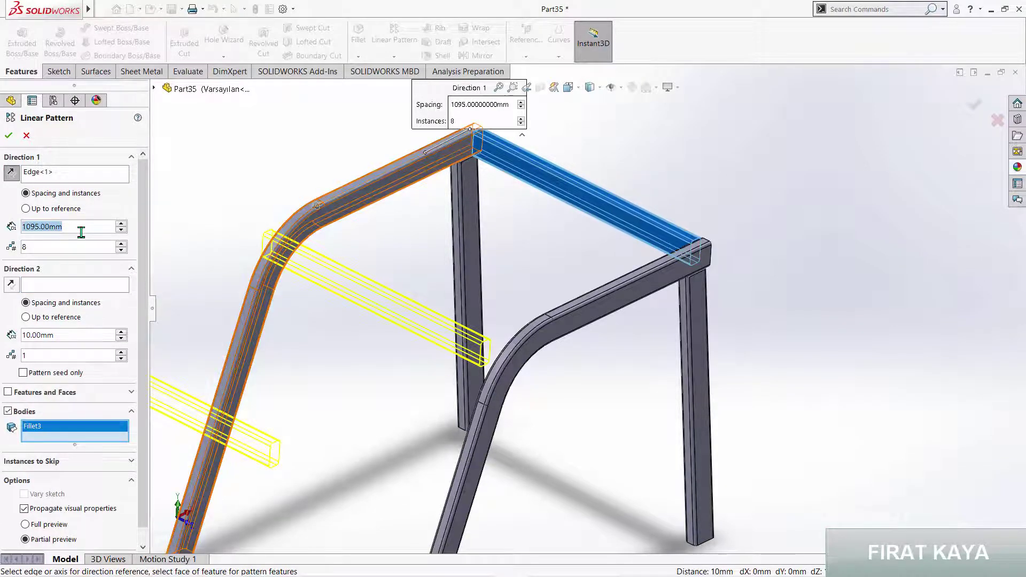
pyautogui.write('100')
pyautogui.press('Return')
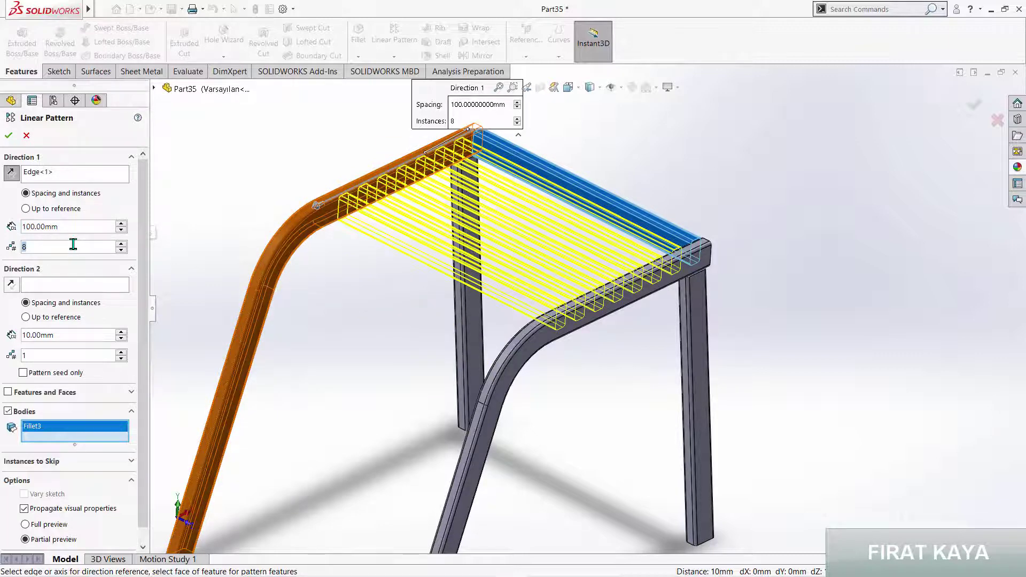
pyautogui.write('9')
pyautogui.press('Return')
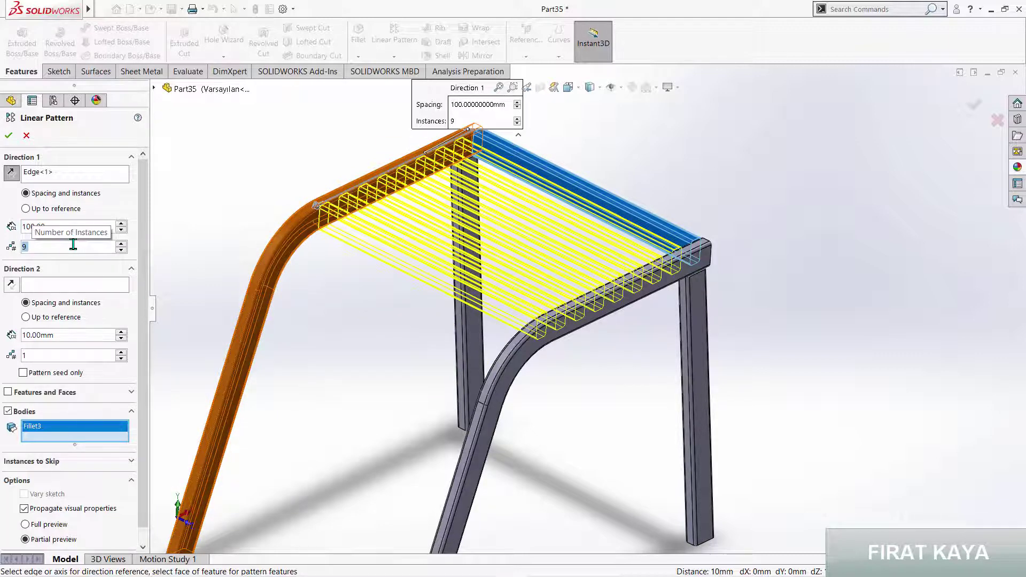
pyautogui.press('Return')
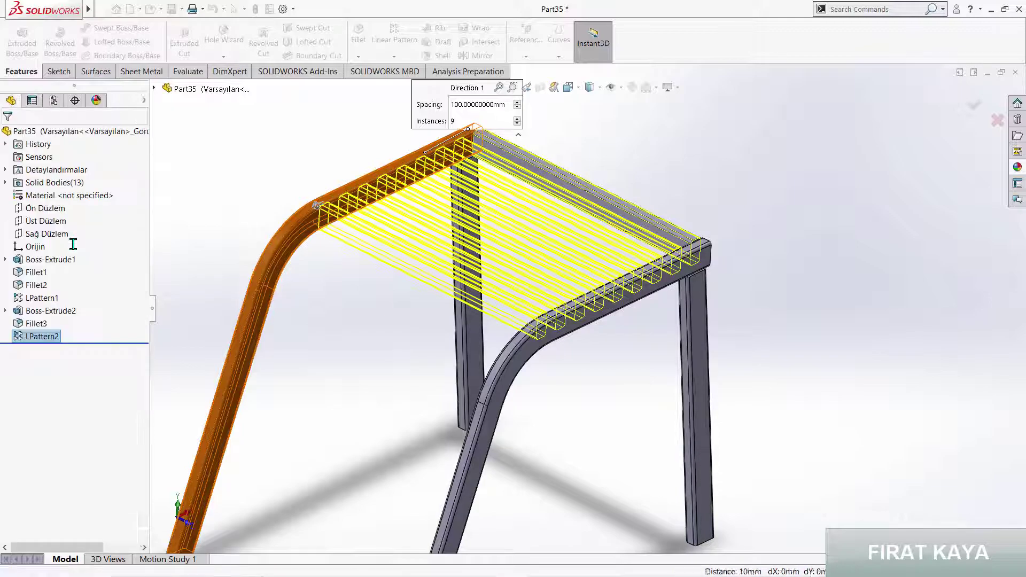
# - Reopen the slat pattern and accept it unchanged, then select the bent tube's side face
pyautogui.scroll(-3, 399, 175)
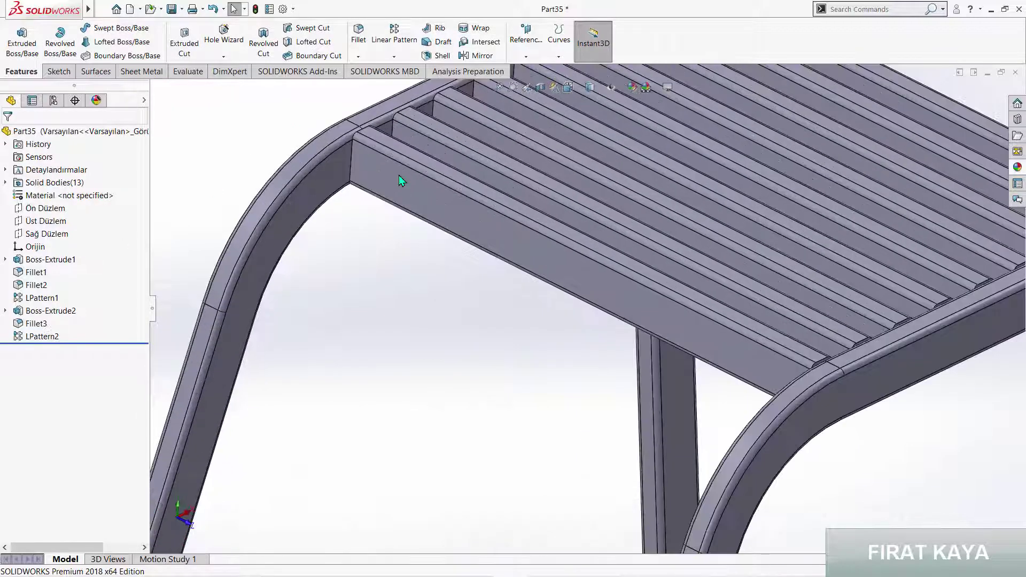
pyautogui.scroll(-2, 344, 171)
pyautogui.scroll(-2, 394, 214)
pyautogui.click(399, 172)
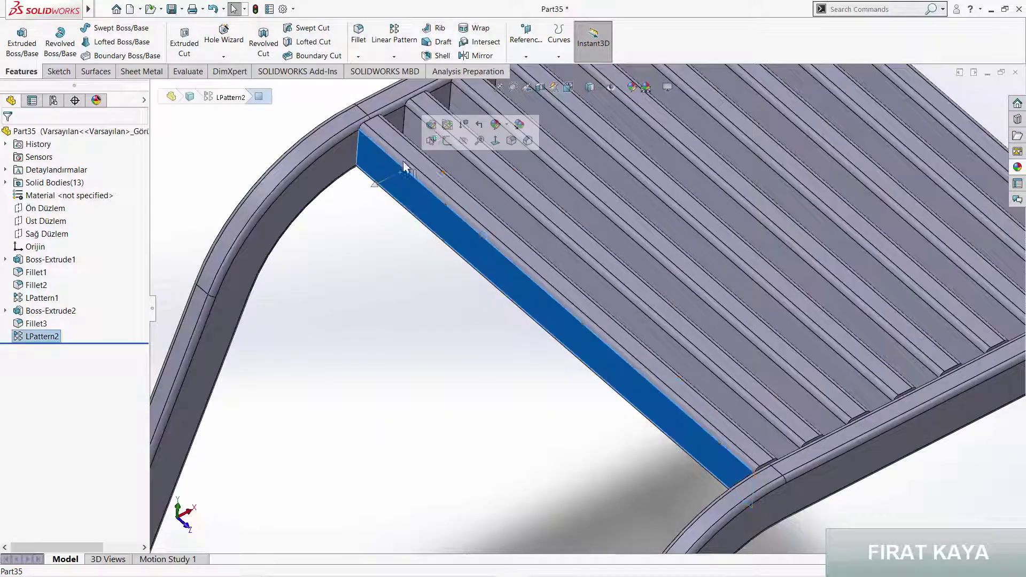
pyautogui.click(35, 323)
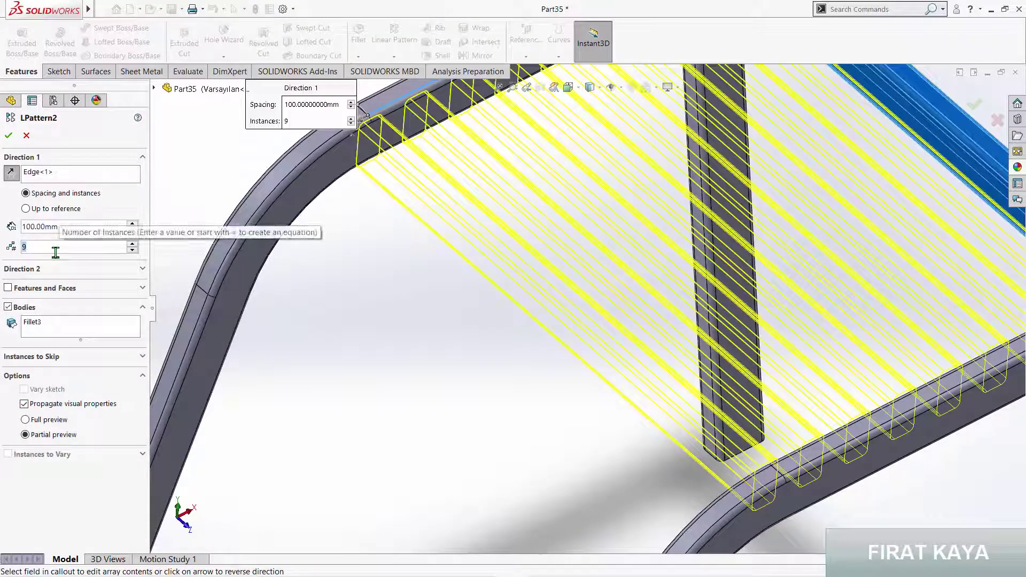
pyautogui.press('Return')
pyautogui.scroll(5, 682, 301)
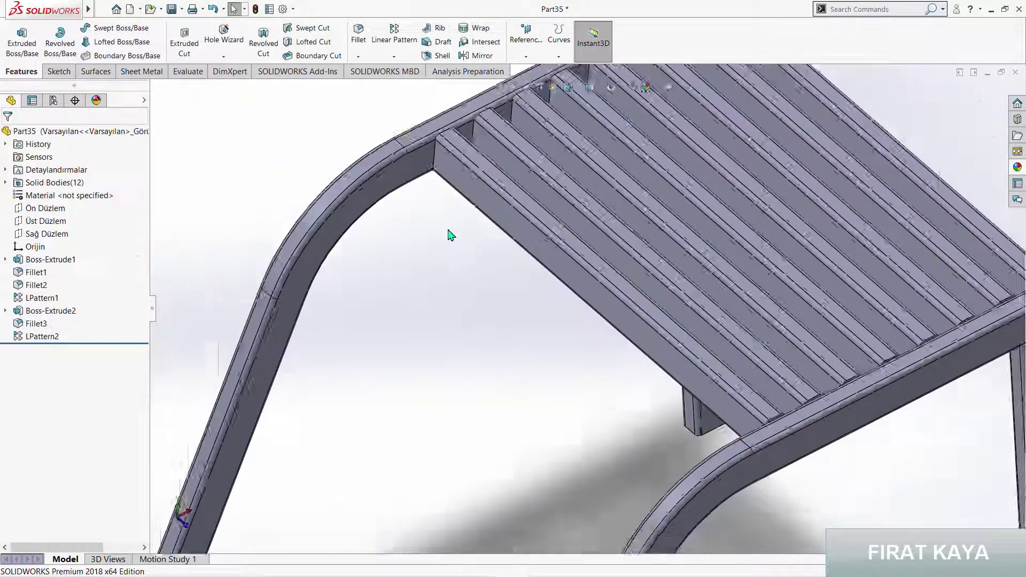
pyautogui.moveTo(451, 231)
pyautogui.mouseDown(button='middle')
pyautogui.moveTo(527, 353)
pyautogui.moveTo(580, 266)
pyautogui.moveTo(565, 201)
pyautogui.moveTo(584, 236)
pyautogui.moveTo(574, 251)
pyautogui.mouseUp(button='middle')
pyautogui.click(568, 236)
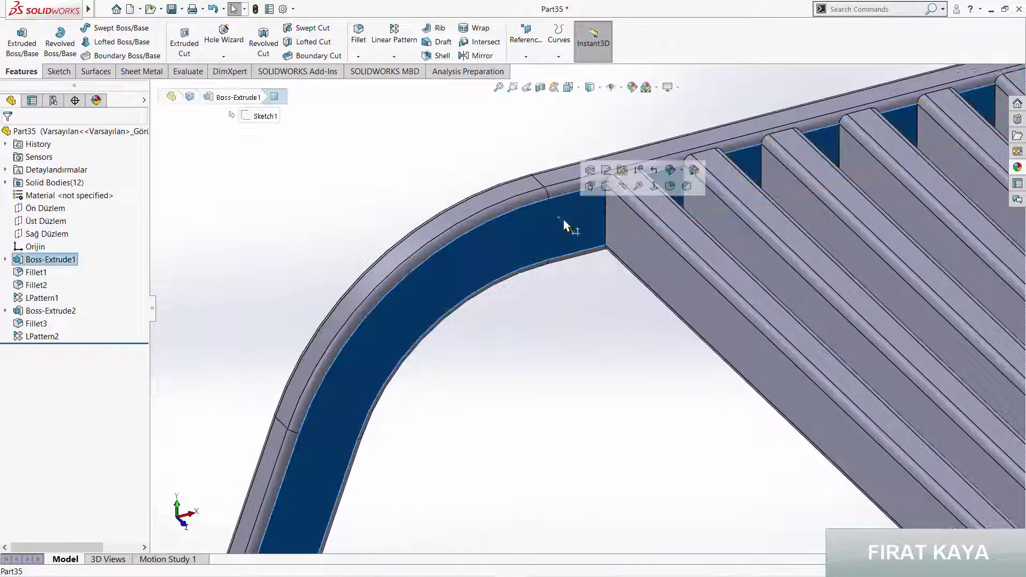
# - Start a sketch on the bent tube's side face and draw a corner rectangle
pyautogui.click(606, 190)
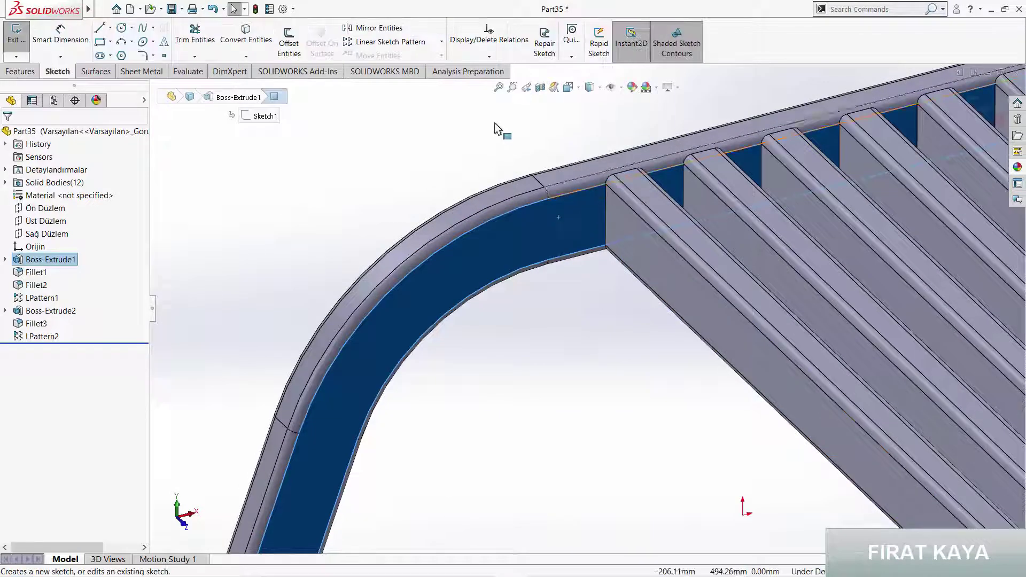
pyautogui.click(99, 45)
pyautogui.scroll(-3, 588, 251)
pyautogui.click(564, 196)
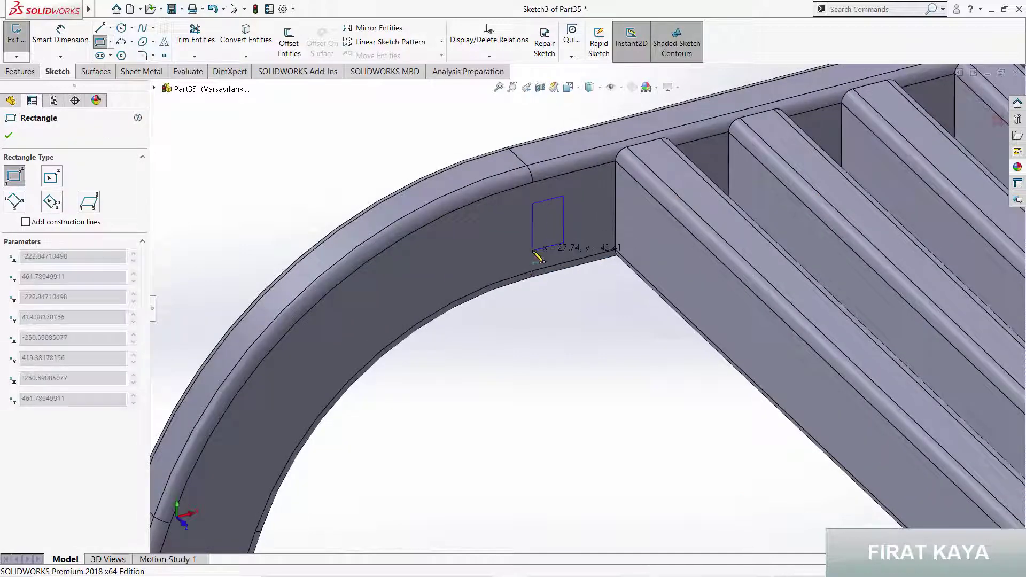
pyautogui.click(534, 252)
pyautogui.press('Escape')
# - Make the rectangle's top line collinear with the tube's top edge
pyautogui.click(548, 199)
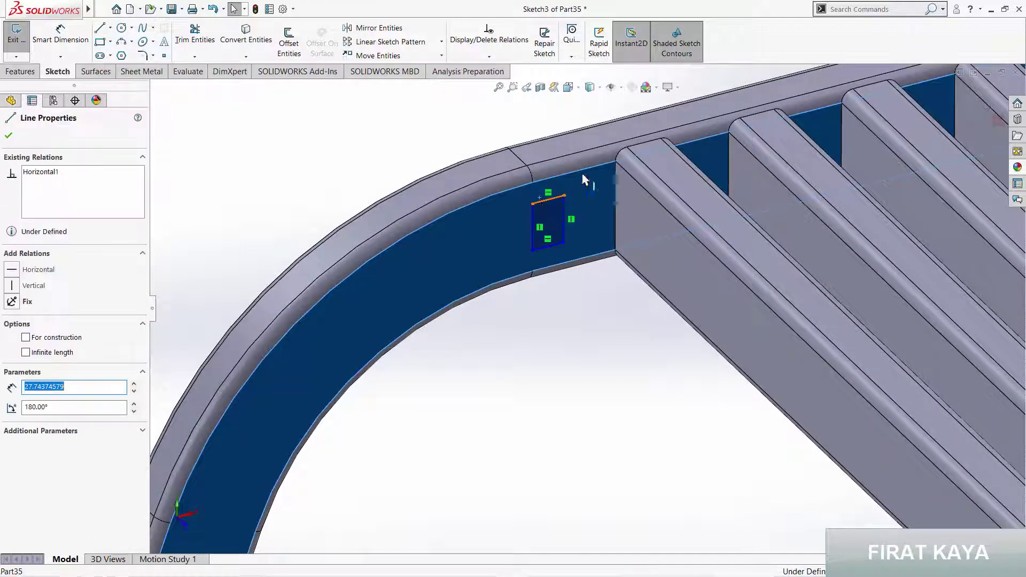
pyautogui.keyDown('ctrl'); pyautogui.click(641, 151); pyautogui.keyUp('ctrl')
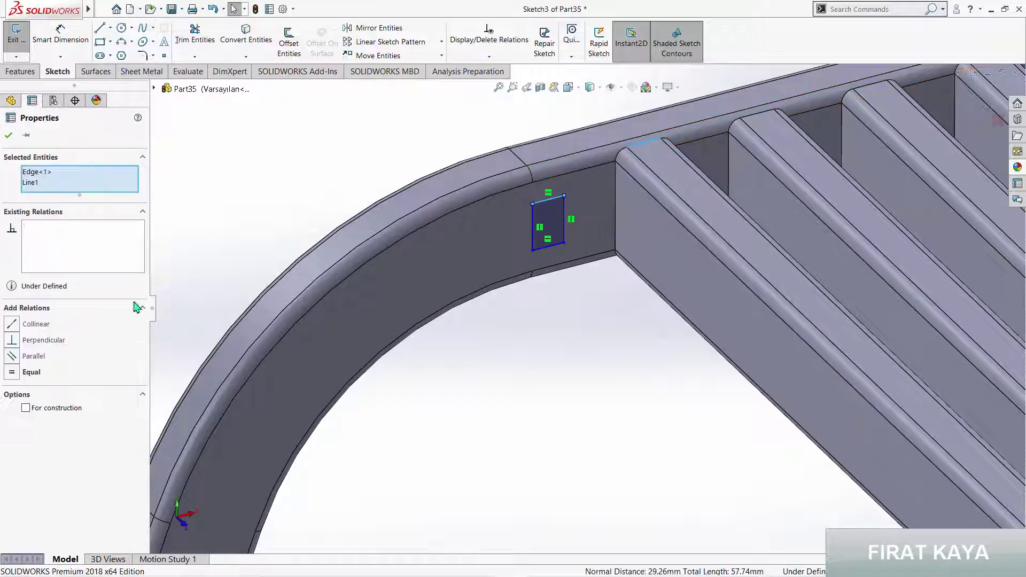
pyautogui.click(10, 324)
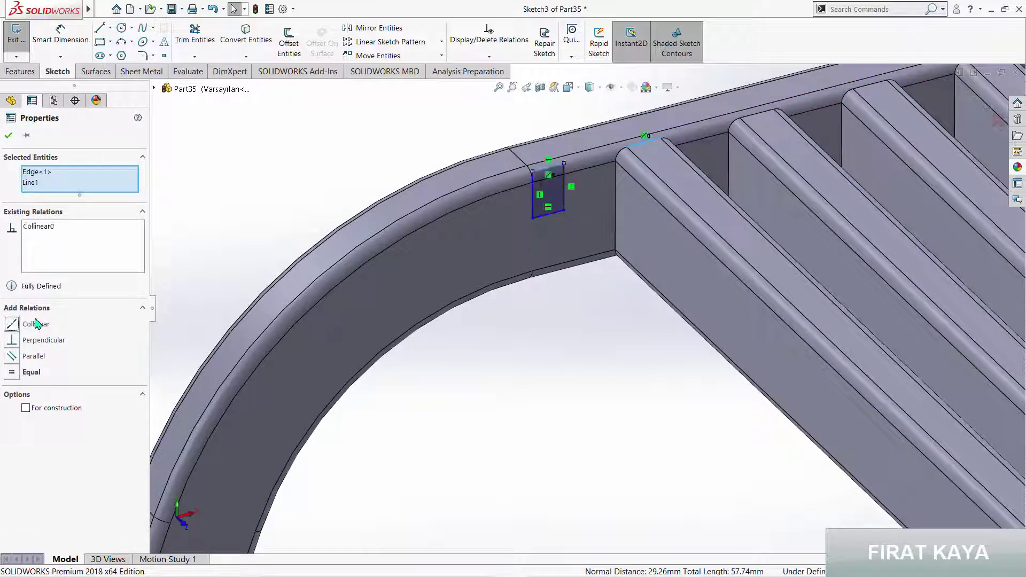
pyautogui.press('Escape')
# - Dimension the rectangle 50 mm wide and 100 mm tall
pyautogui.click(66, 36)
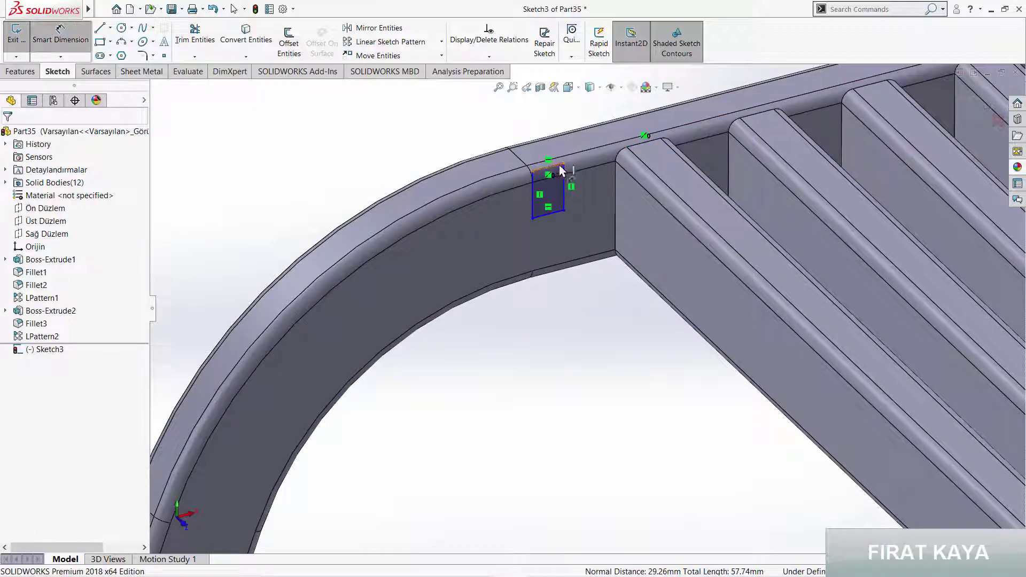
pyautogui.click(561, 170)
pyautogui.click(549, 113)
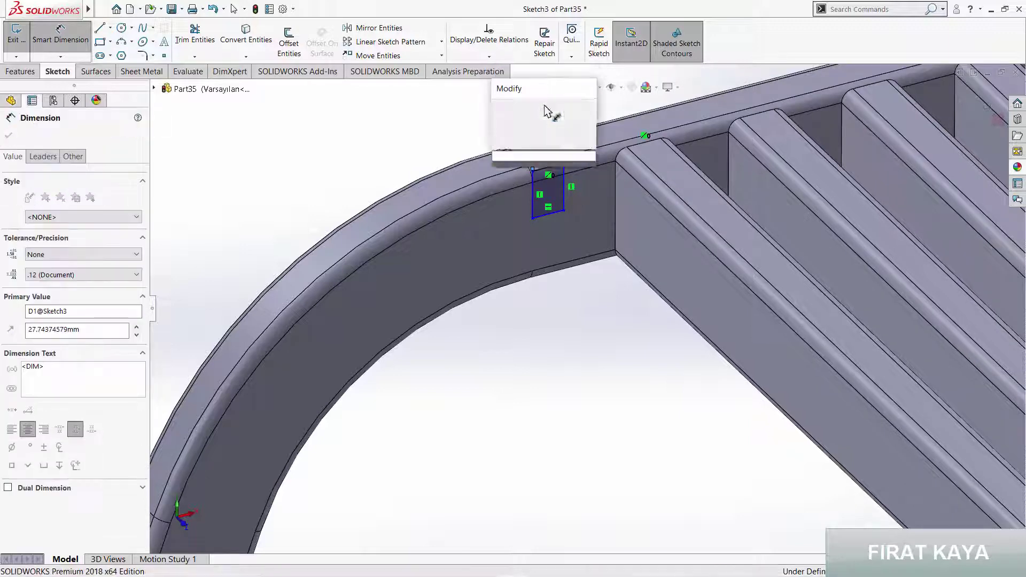
pyautogui.write('50')
pyautogui.press('Return')
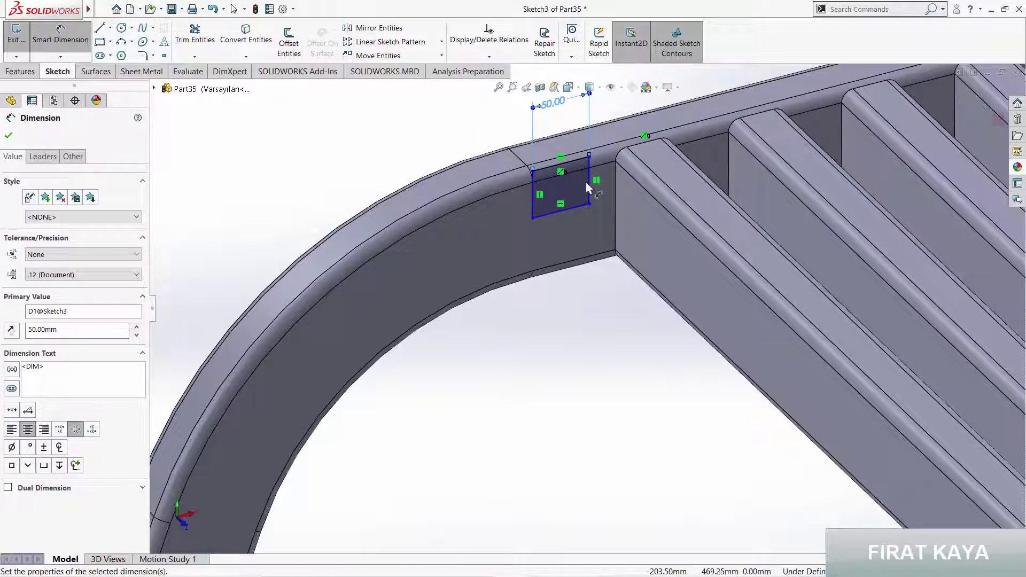
pyautogui.click(589, 187)
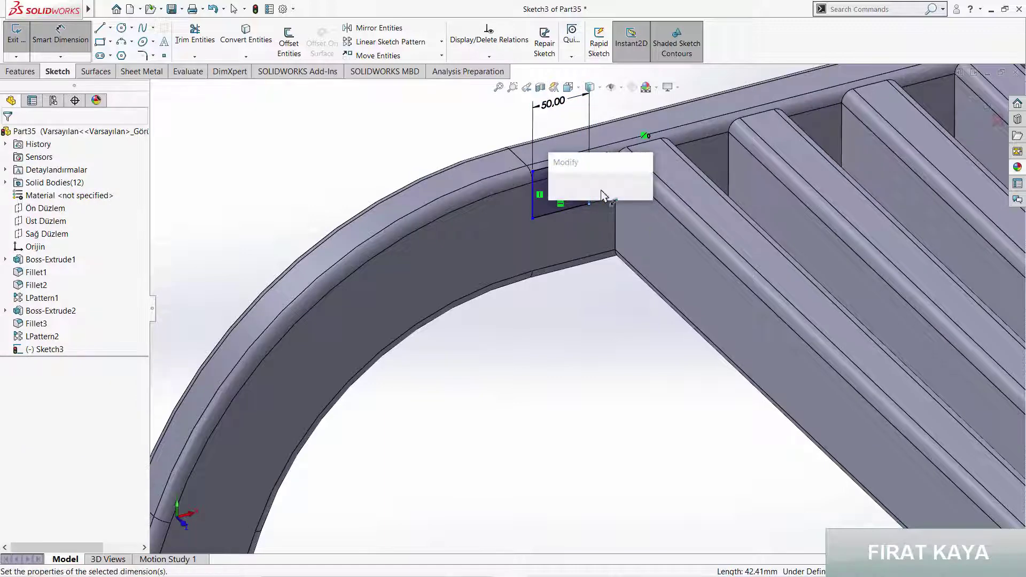
pyautogui.write('100')
pyautogui.press('Return')
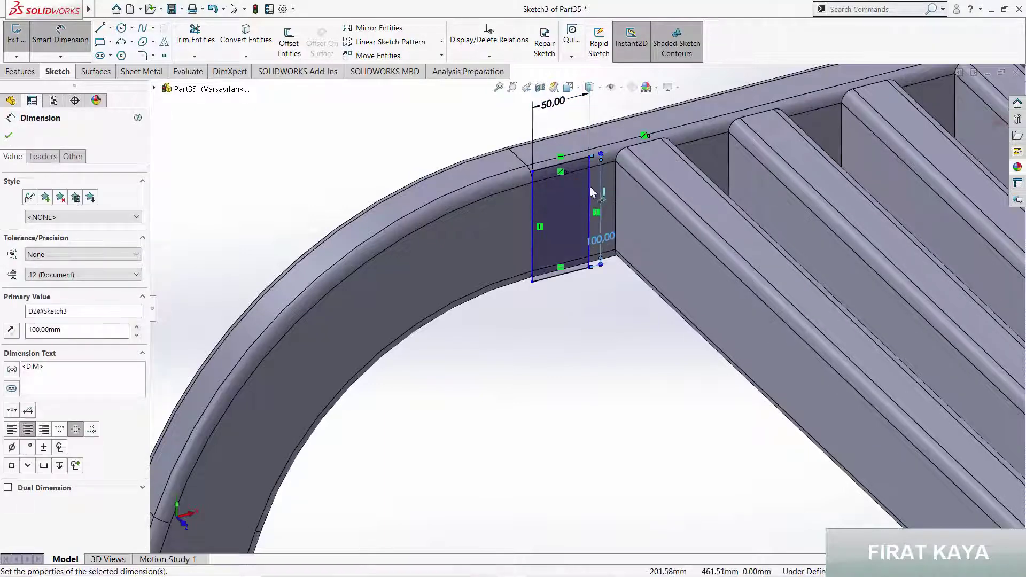
# - Dimension the rectangle's right side 50 mm from the slat edge, fully defining the sketch
pyautogui.click(615, 183)
pyautogui.click(616, 187)
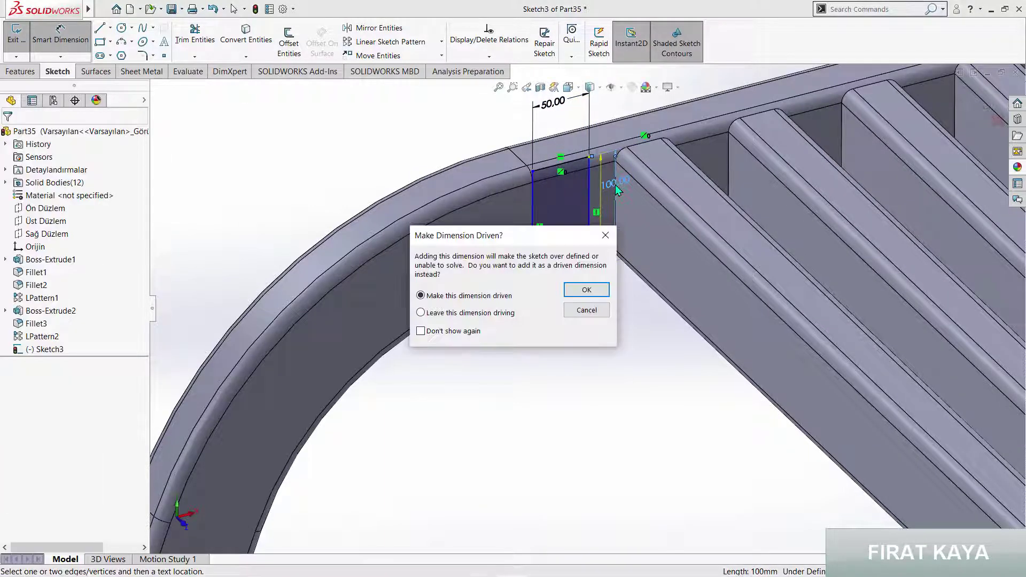
pyautogui.press('Escape')
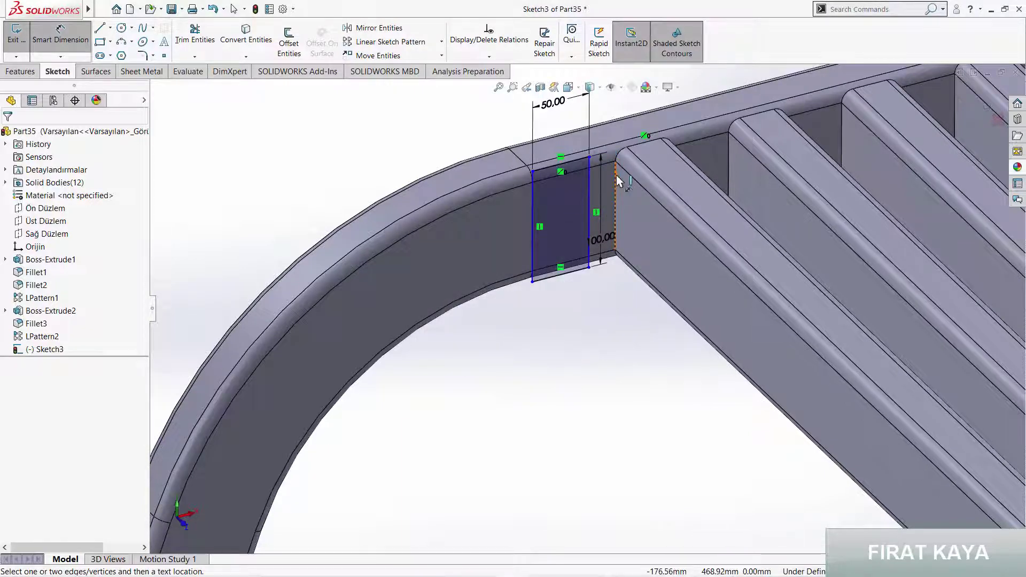
pyautogui.click(615, 203)
pyautogui.click(590, 193)
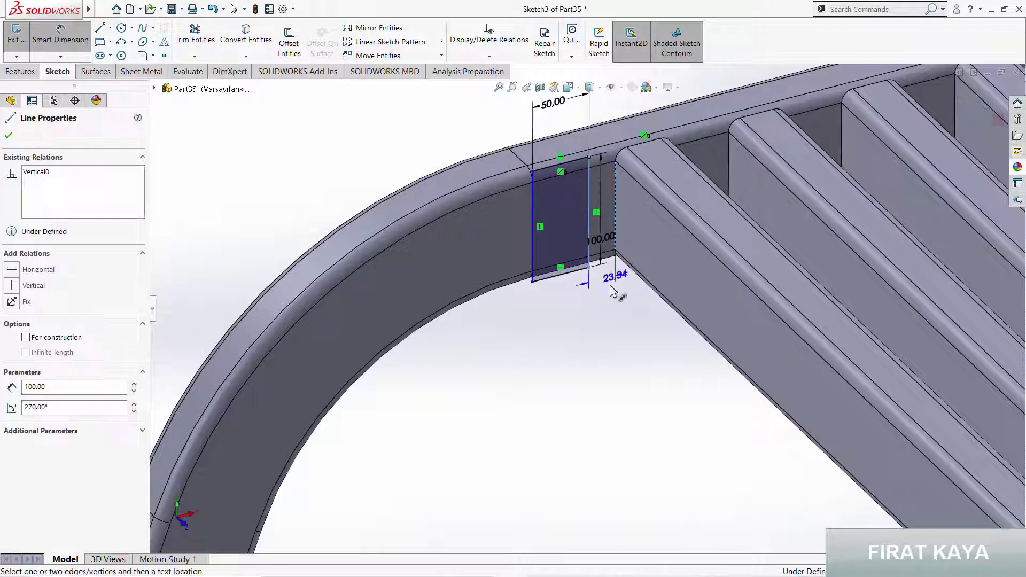
pyautogui.click(609, 291)
pyautogui.write('50')
pyautogui.press('Return')
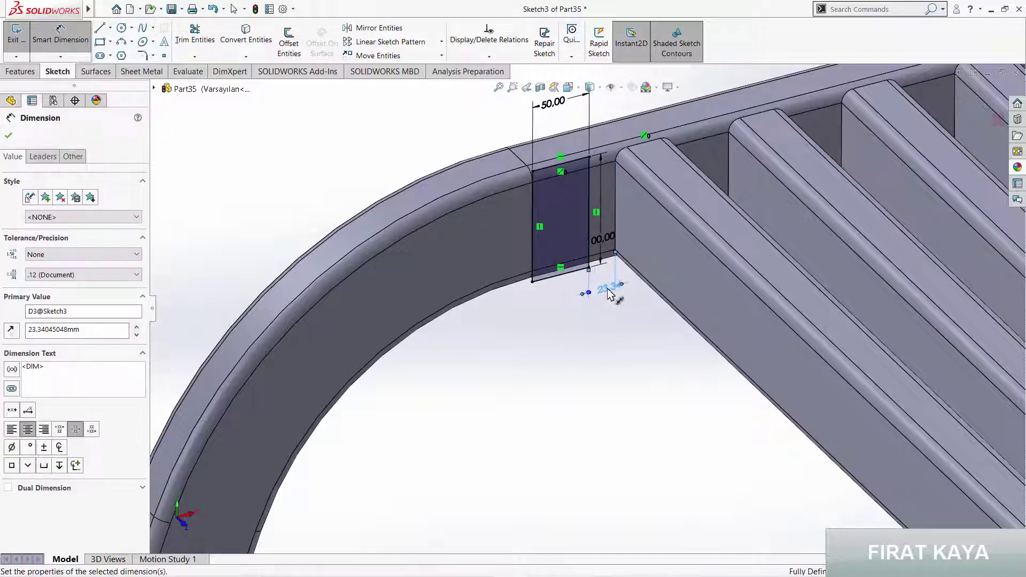
pyautogui.click(31, 75)
# - Extrude the rectangle up to the far frame edge as a separate, unmerged crossbar body
pyautogui.click(21, 38)
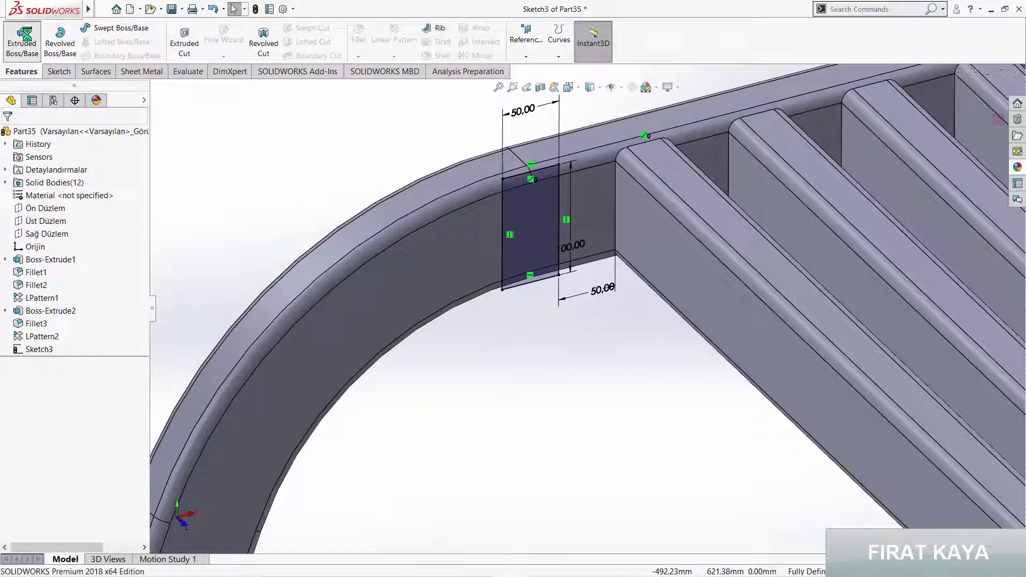
pyautogui.scroll(5, 657, 289)
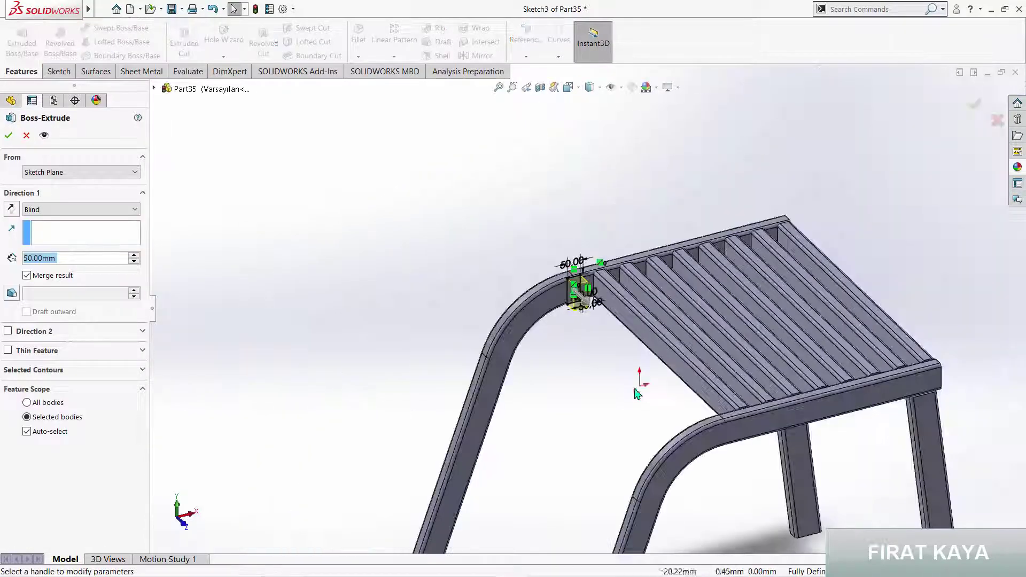
pyautogui.moveTo(657, 289); pyautogui.dragTo(651, 404, button='middle')
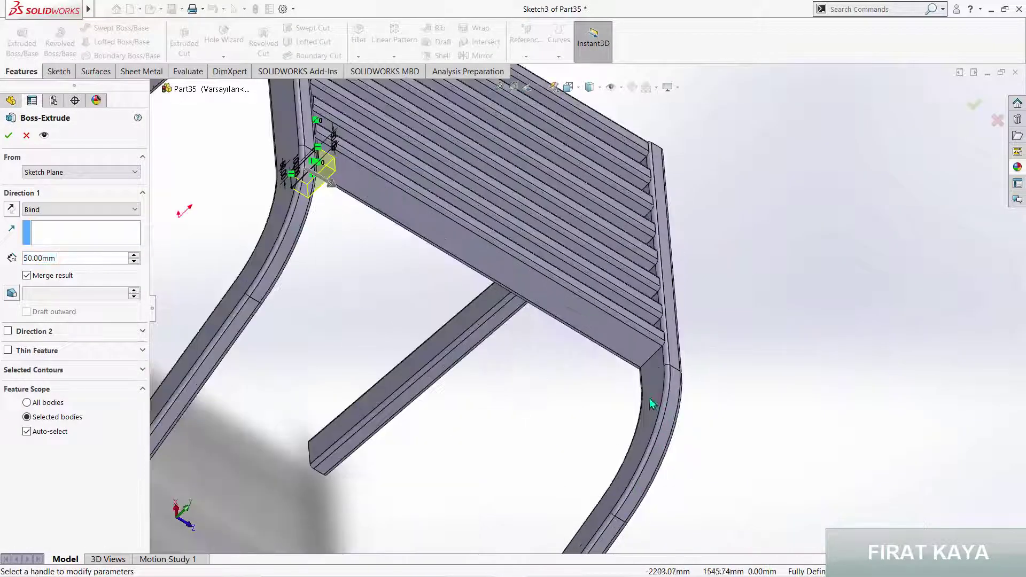
pyautogui.click(656, 358)
pyautogui.click(37, 277)
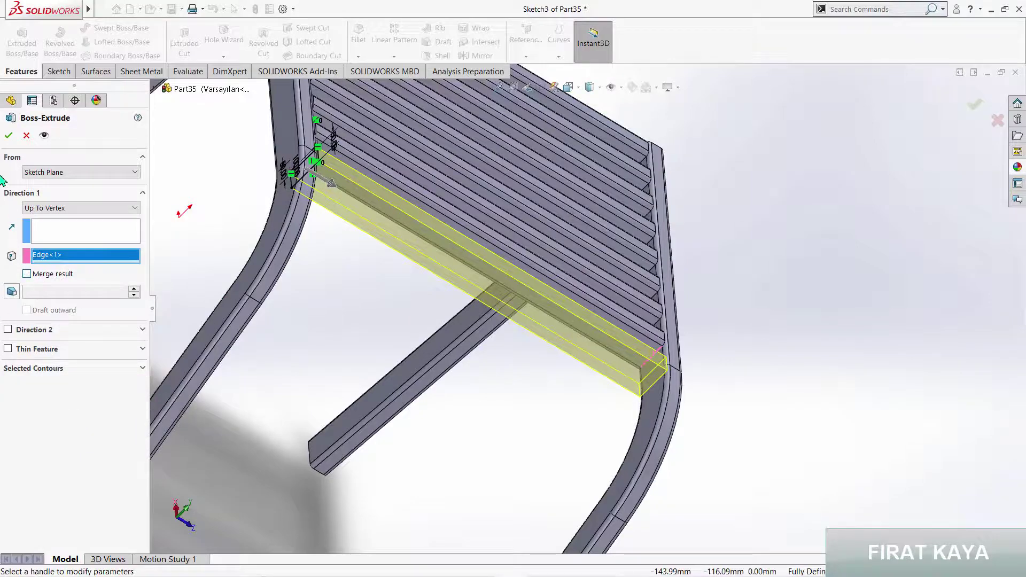
pyautogui.click(11, 136)
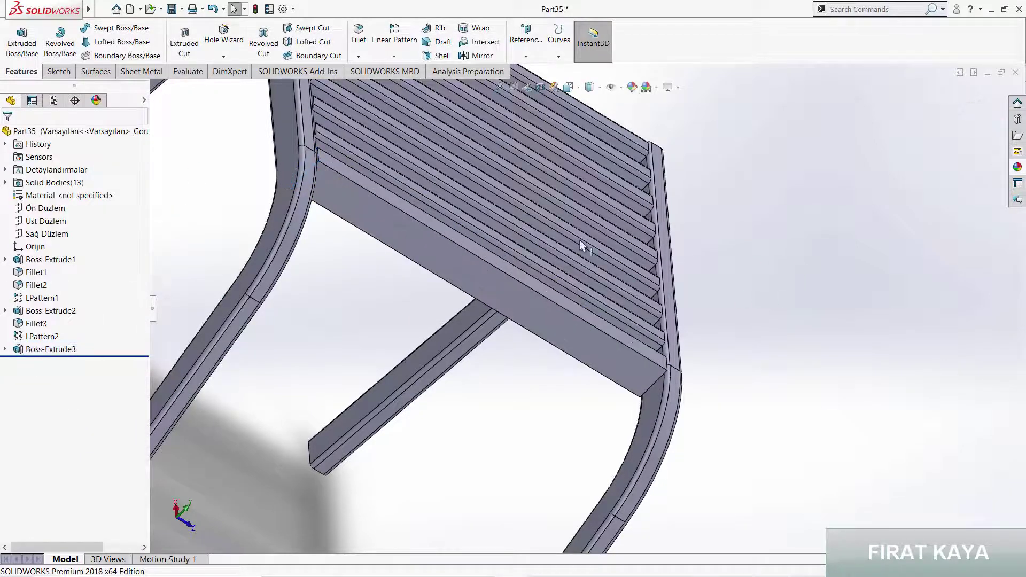
pyautogui.moveTo(579, 242)
pyautogui.mouseDown(button='middle')
pyautogui.moveTo(384, 182)
pyautogui.moveTo(320, 64)
pyautogui.mouseUp(button='middle')
pyautogui.click(310, 29)
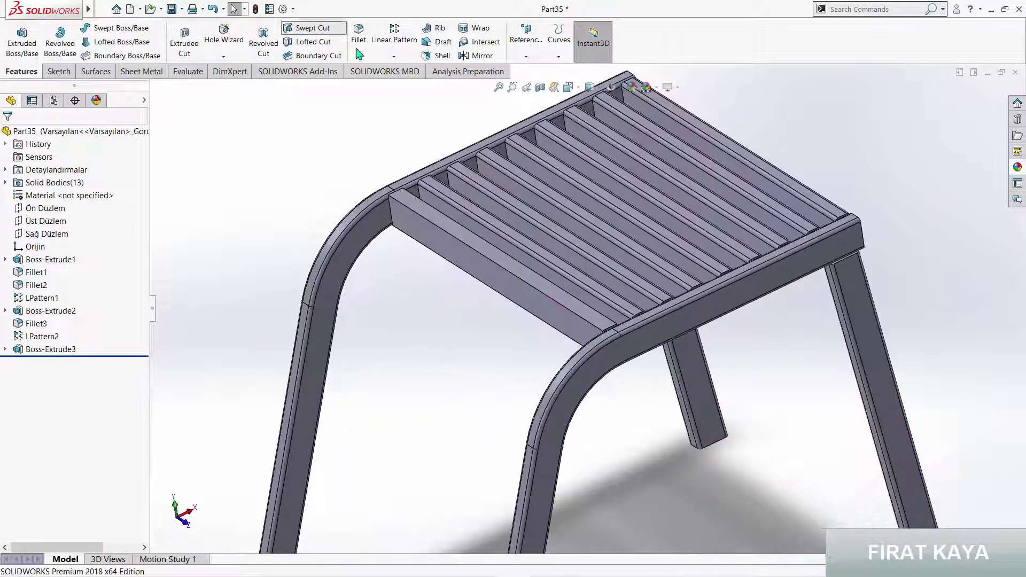
# - Fillet the crossbar's four long edges with a 10 mm radius
pyautogui.click(363, 40)
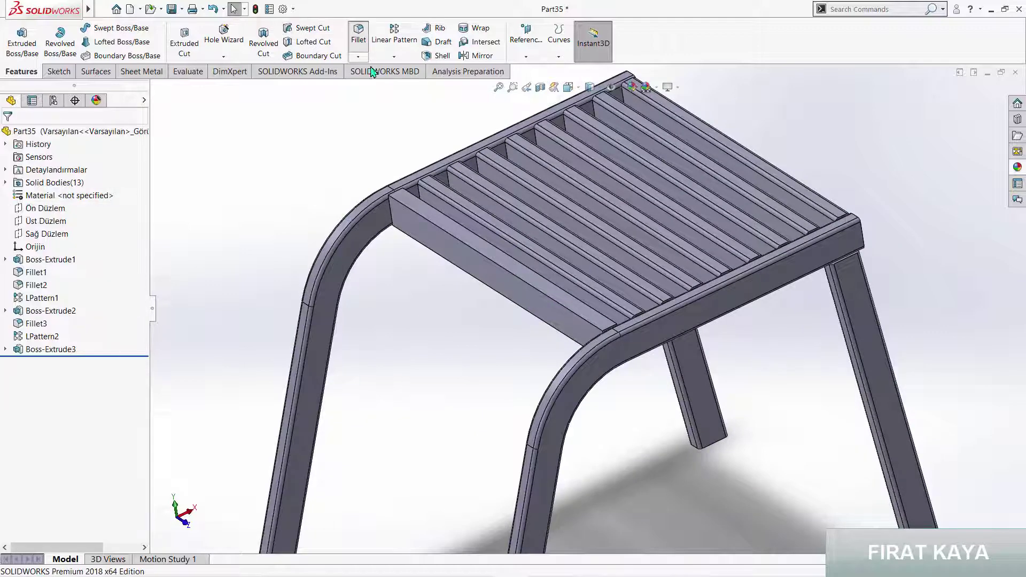
pyautogui.click(395, 204)
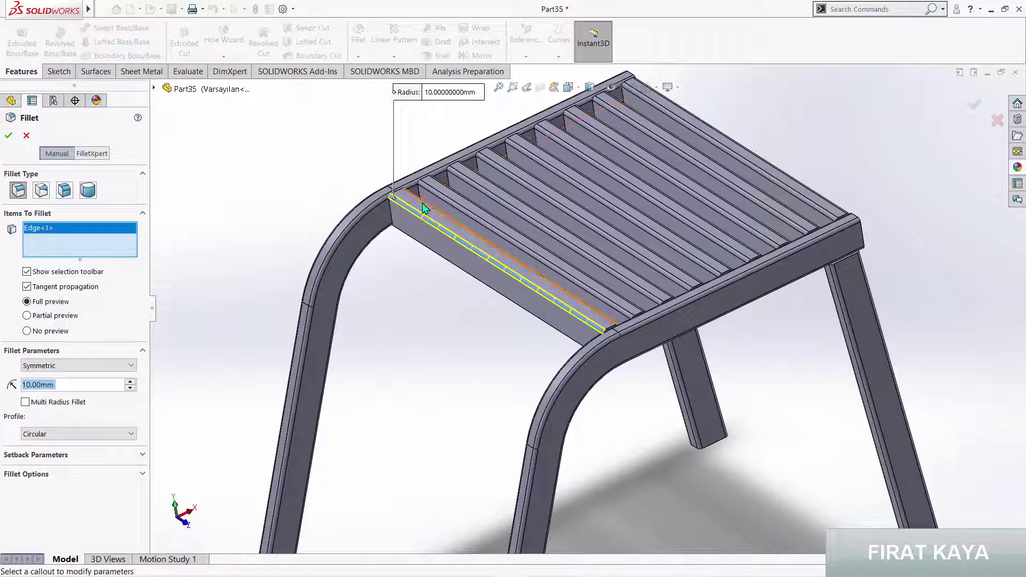
pyautogui.click(422, 203)
pyautogui.click(414, 243)
pyautogui.moveTo(415, 243)
pyautogui.mouseDown(button='middle')
pyautogui.moveTo(351, 176)
pyautogui.moveTo(402, 236)
pyautogui.moveTo(150, 148)
pyautogui.mouseUp(button='middle')
pyautogui.click(402, 237)
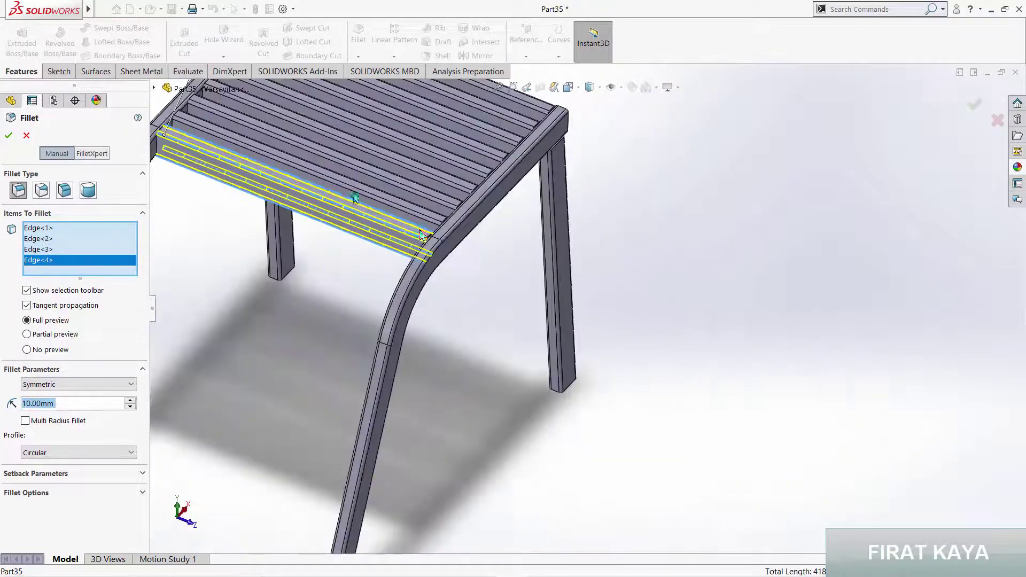
pyautogui.click(11, 136)
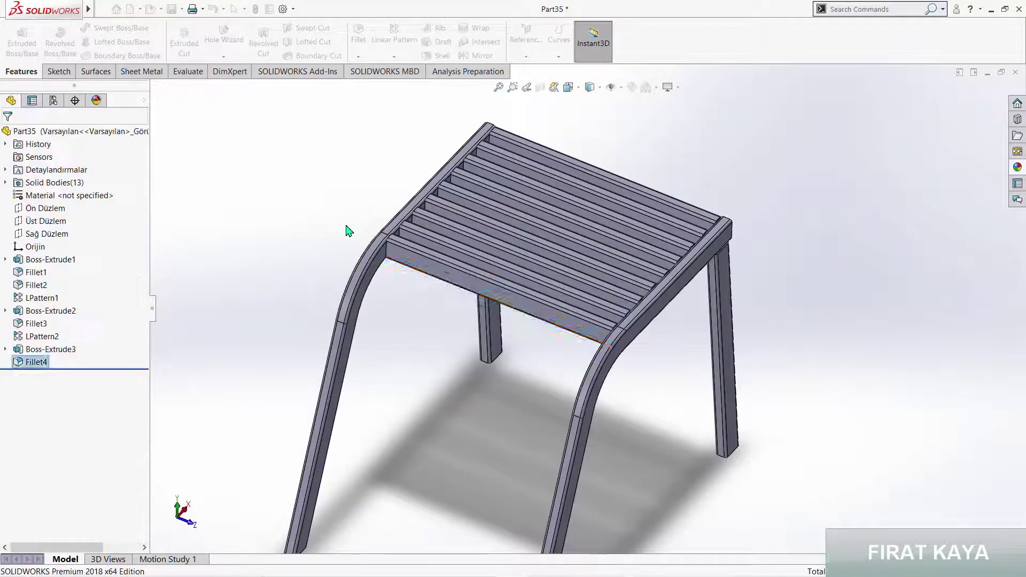
# - Orbit the stool to a new angle and choose Circular Pattern
pyautogui.moveTo(348, 238)
pyautogui.mouseDown(button='middle')
pyautogui.moveTo(408, 292)
pyautogui.moveTo(374, 225)
pyautogui.mouseUp(button='middle')
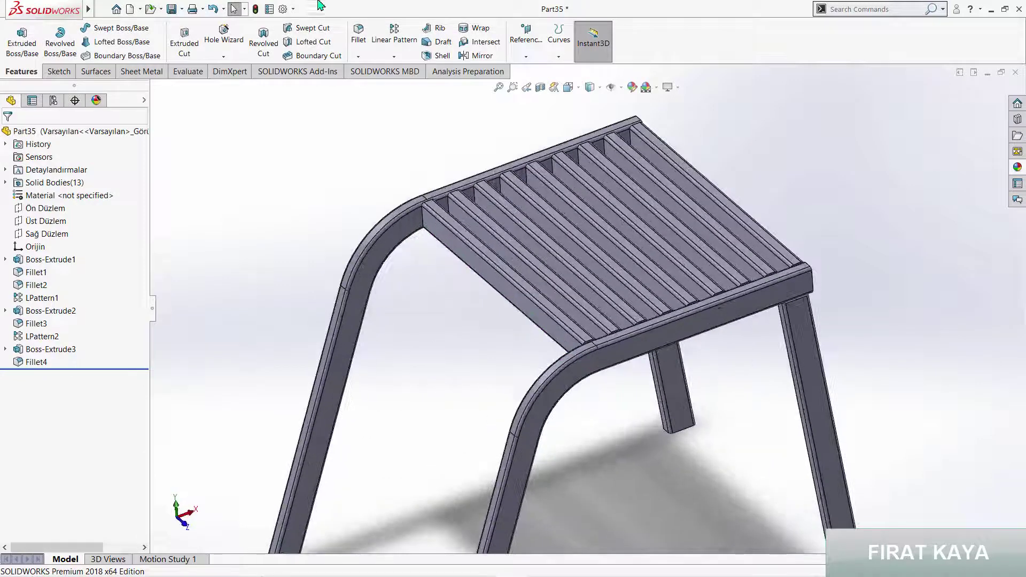
pyautogui.click(394, 56)
pyautogui.click(414, 83)
# - Pattern the filleted crossbar body around the curved frame edge at 30° spacing
pyautogui.click(77, 179)
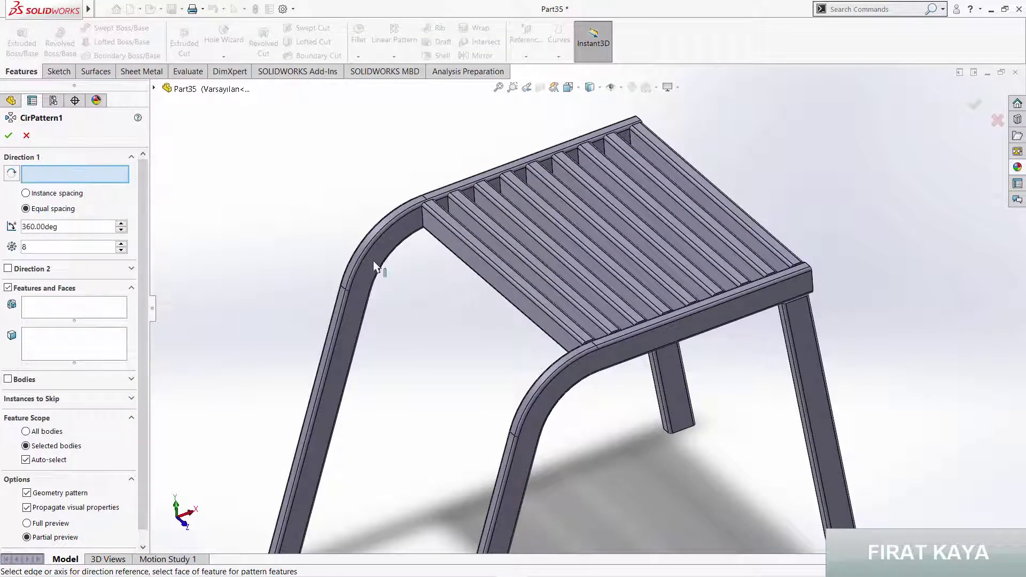
pyautogui.click(393, 226)
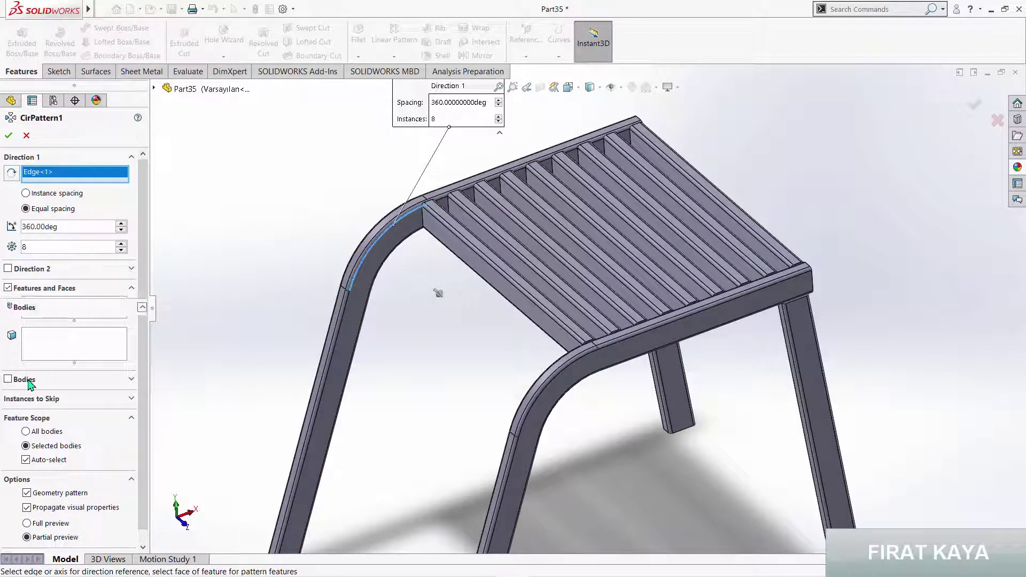
pyautogui.click(7, 379)
pyautogui.click(428, 258)
pyautogui.scroll(-2, 408, 273)
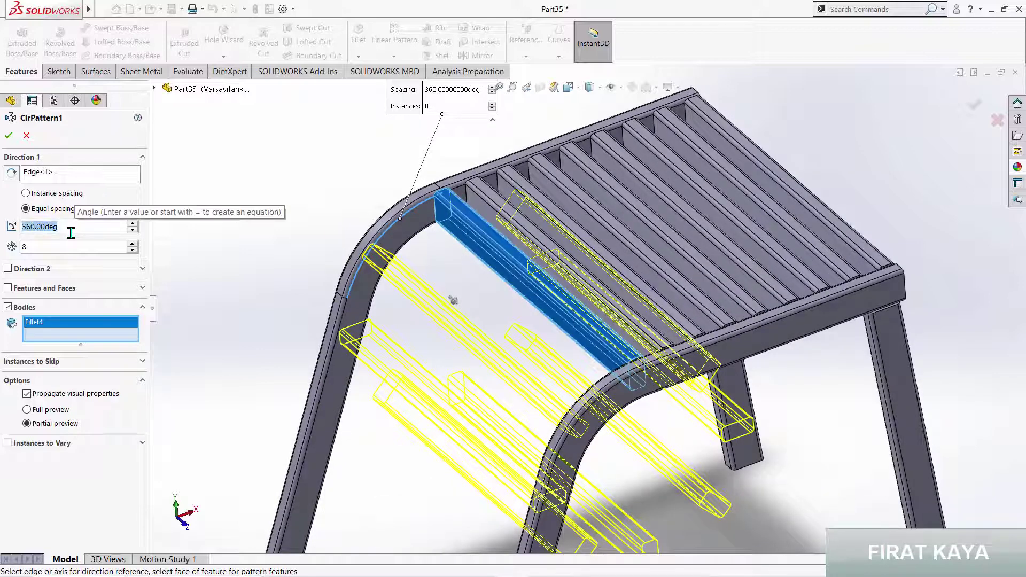
pyautogui.write('30')
pyautogui.press('Return')
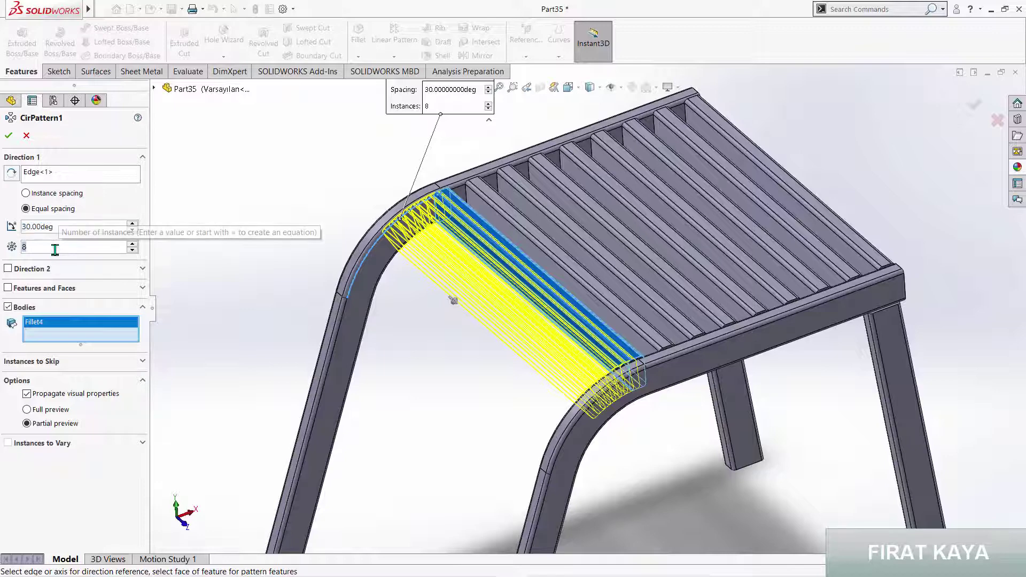
# - Adjust the circular pattern's instance count and 45° spacing, then accept it
pyautogui.write('2')
pyautogui.press('Return')
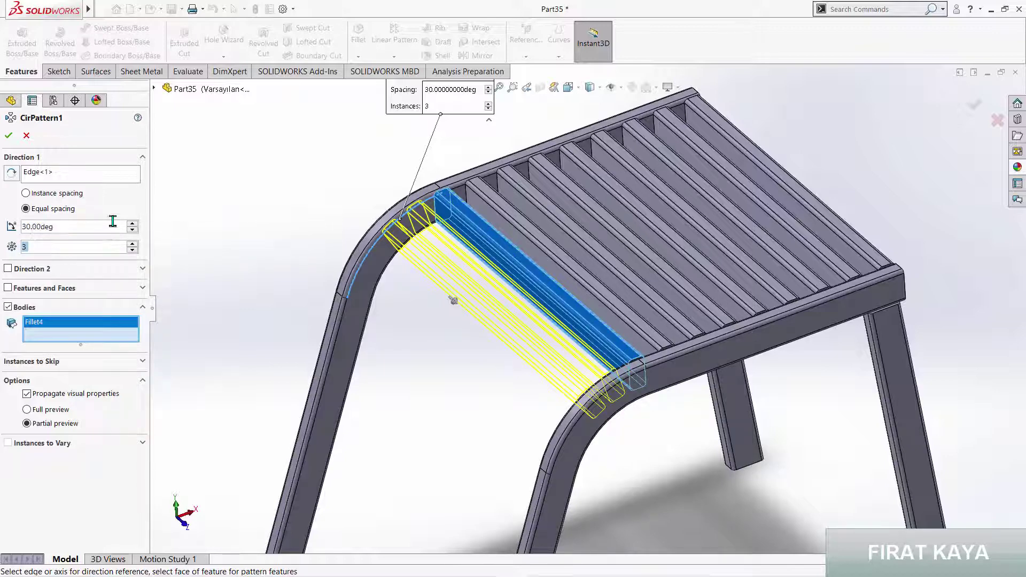
pyautogui.scroll(-2, 334, 209)
pyautogui.scroll(-2, 403, 229)
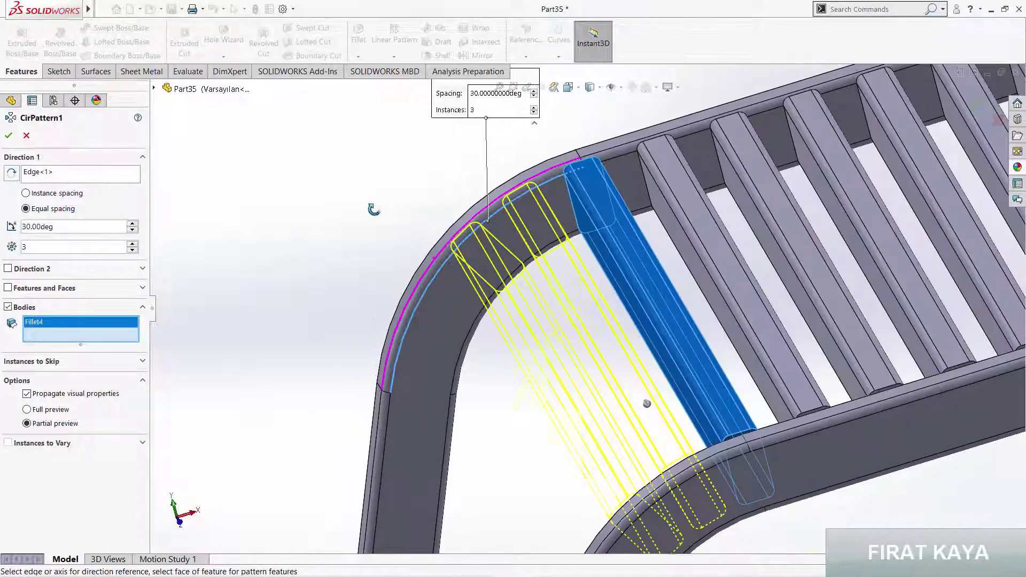
pyautogui.scroll(-2, 391, 207)
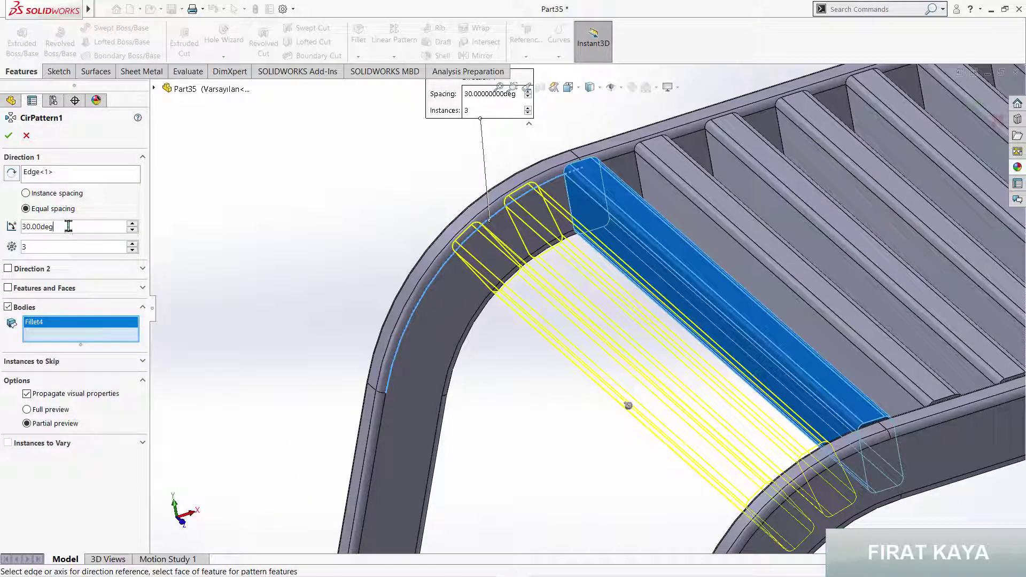
pyautogui.write('45')
pyautogui.press('Return')
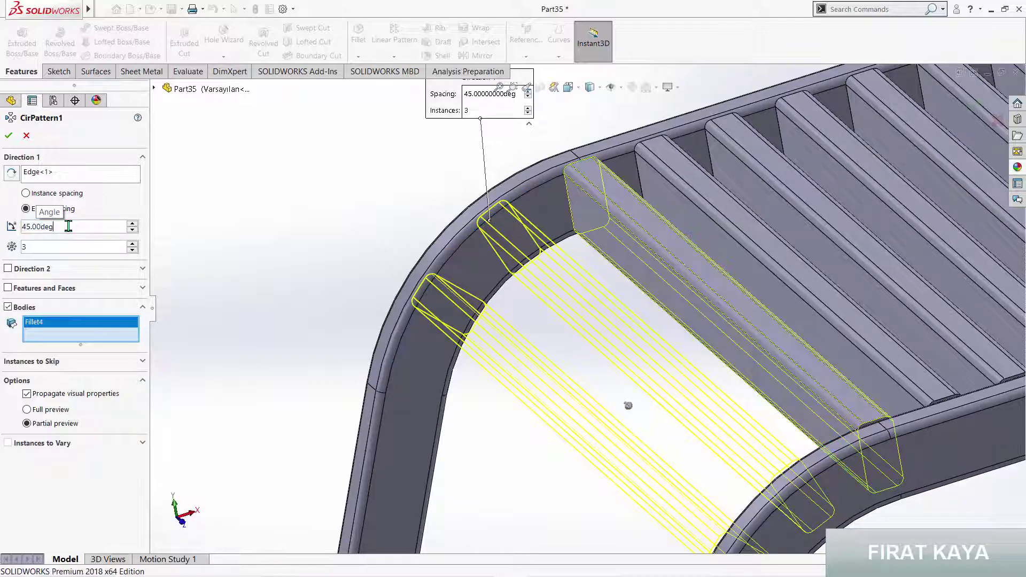
pyautogui.press('Return')
pyautogui.hotkey('ctrl', '7')
# - Edit the circular pattern to change the crossbar spacing to 35°
pyautogui.moveTo(611, 292); pyautogui.dragTo(597, 257, button='middle')
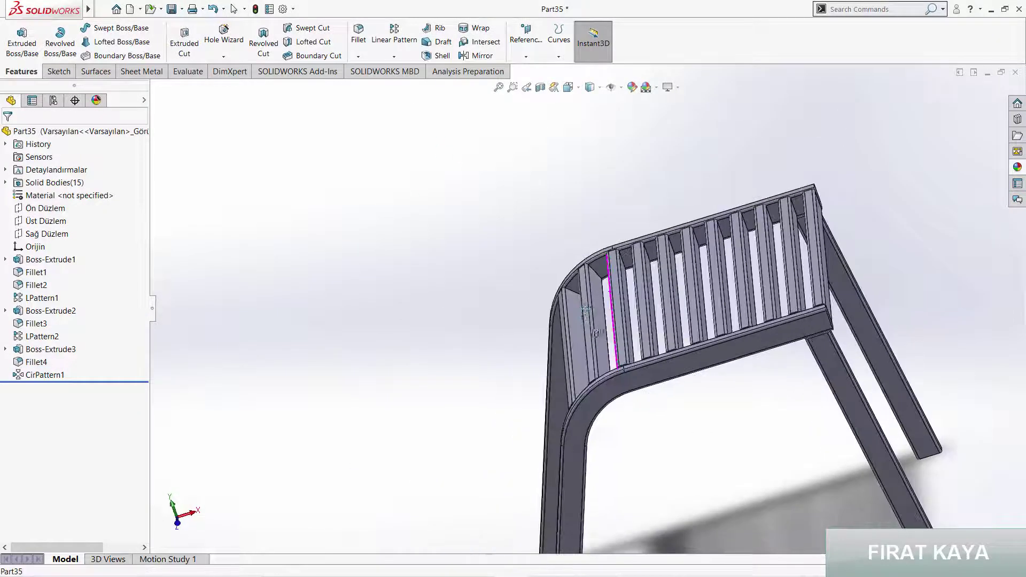
pyautogui.scroll(-5, 598, 258)
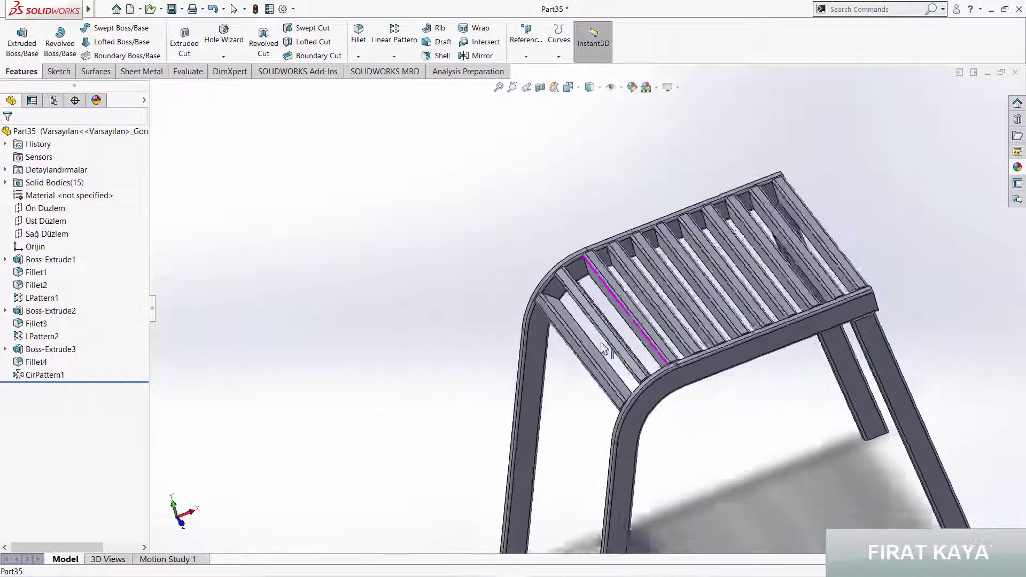
pyautogui.click(41, 375)
pyautogui.click(49, 348)
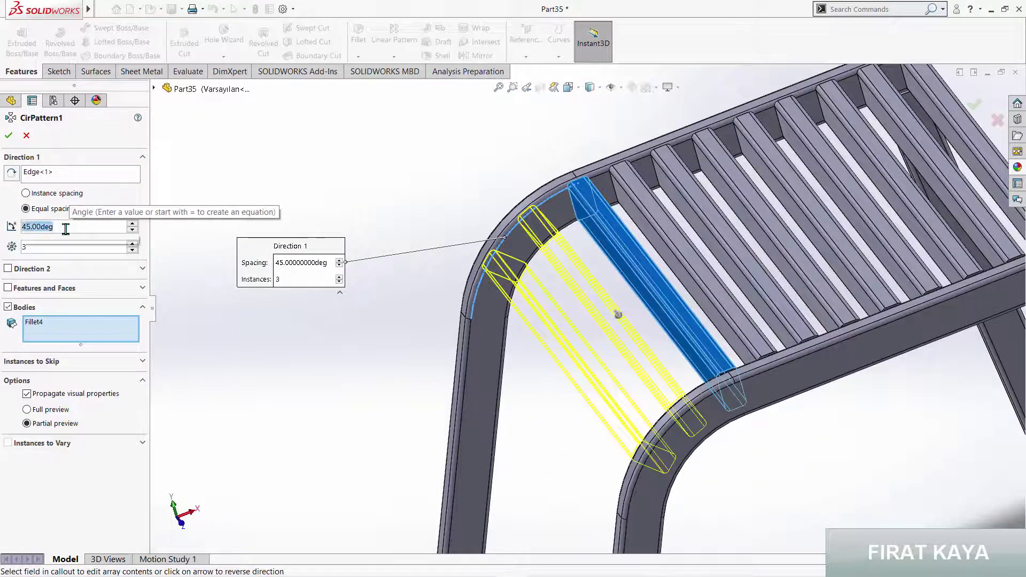
pyautogui.write('35')
pyautogui.press('Return')
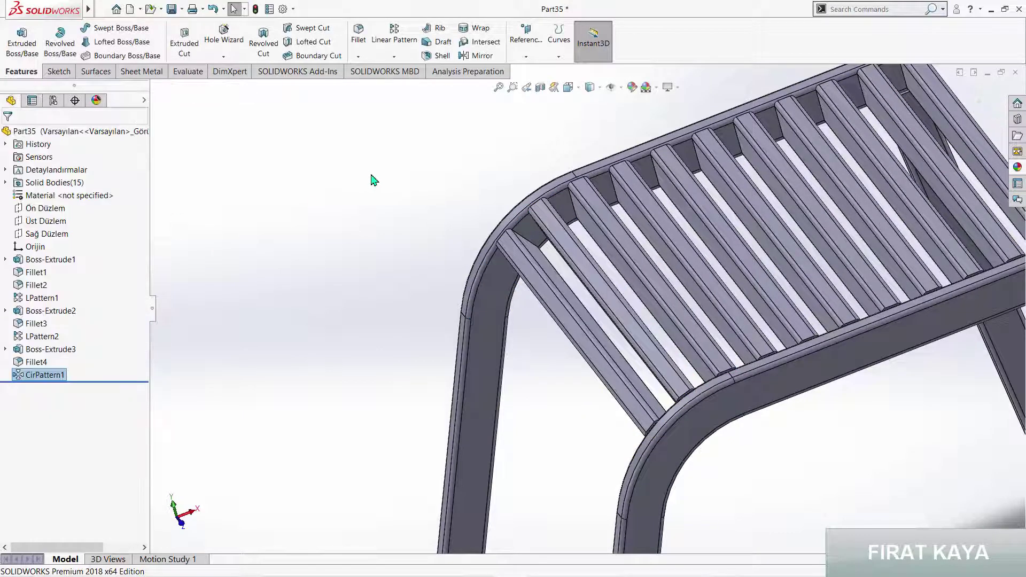
# - Save the part as '006-base top'
pyautogui.scroll(3, 688, 360)
pyautogui.scroll(3, 694, 369)
pyautogui.scroll(2, 719, 375)
pyautogui.keyDown('ctrl'); pyautogui.moveTo(719, 376); pyautogui.dragTo(600, 304, button='middle'); pyautogui.keyUp('ctrl')
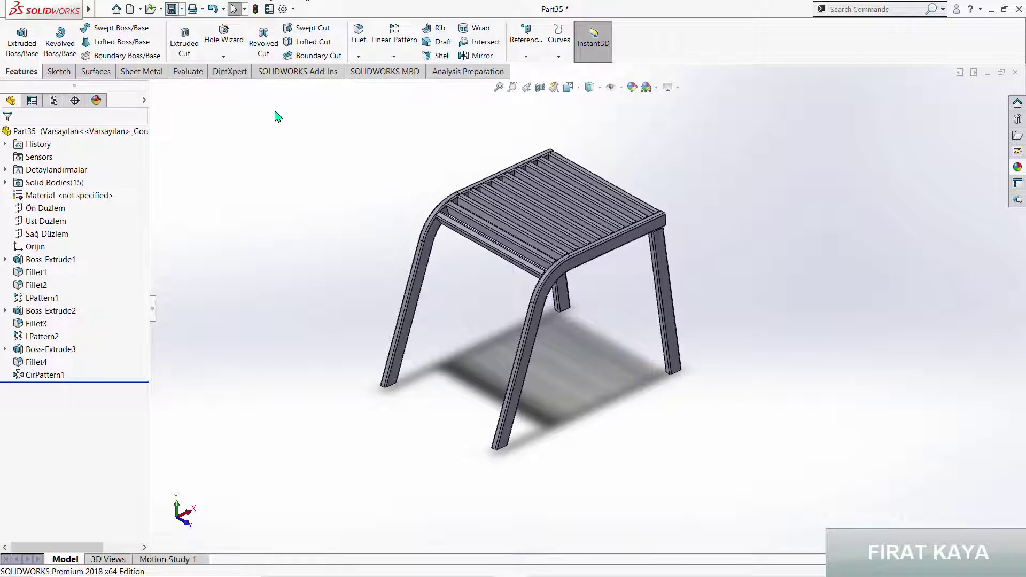
pyautogui.hotkey('ctrl', 's')
pyautogui.scroll(-1, 666, 249)
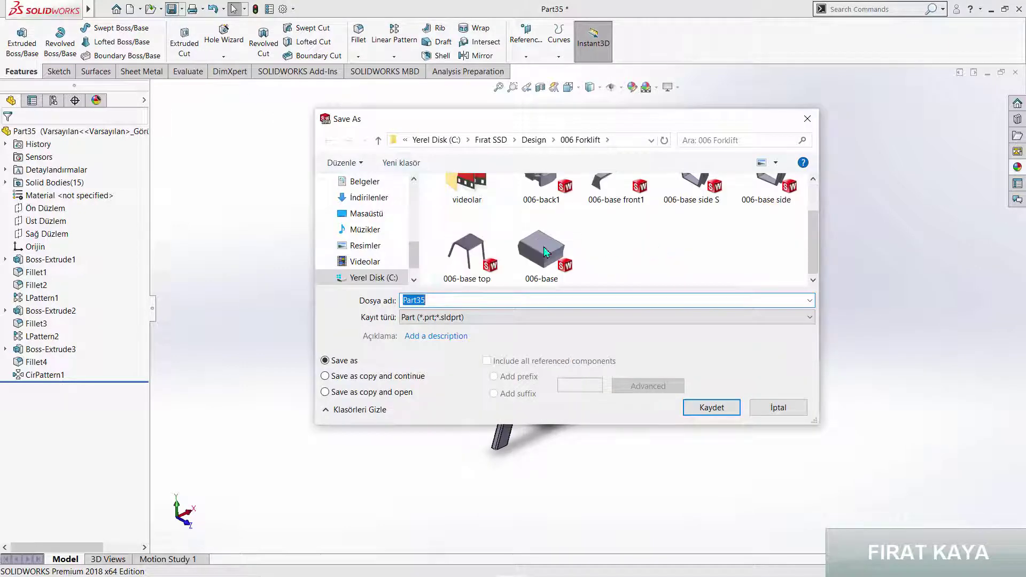
pyautogui.click(466, 249)
pyautogui.click(712, 407)
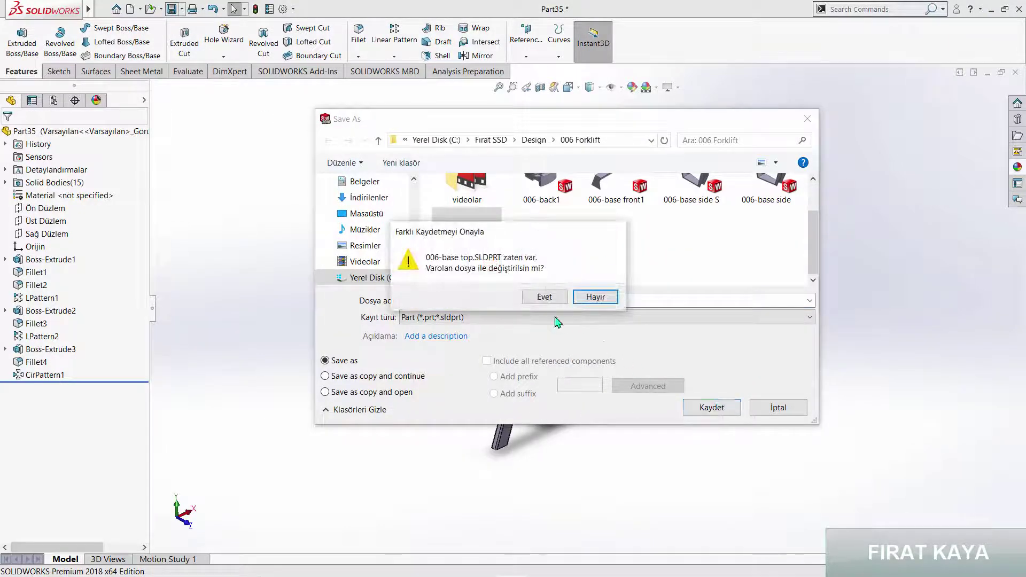